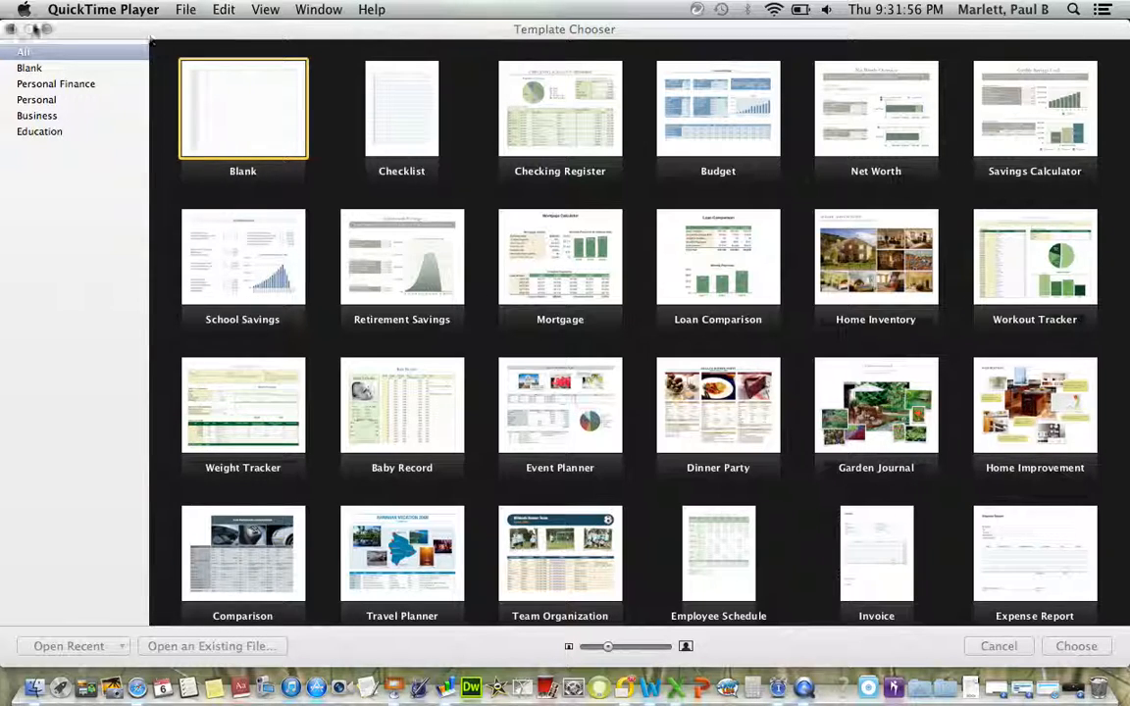
# Step: Create a spreadsheet from the Blank template and delete its default Table 1
pyautogui.click(29, 67)
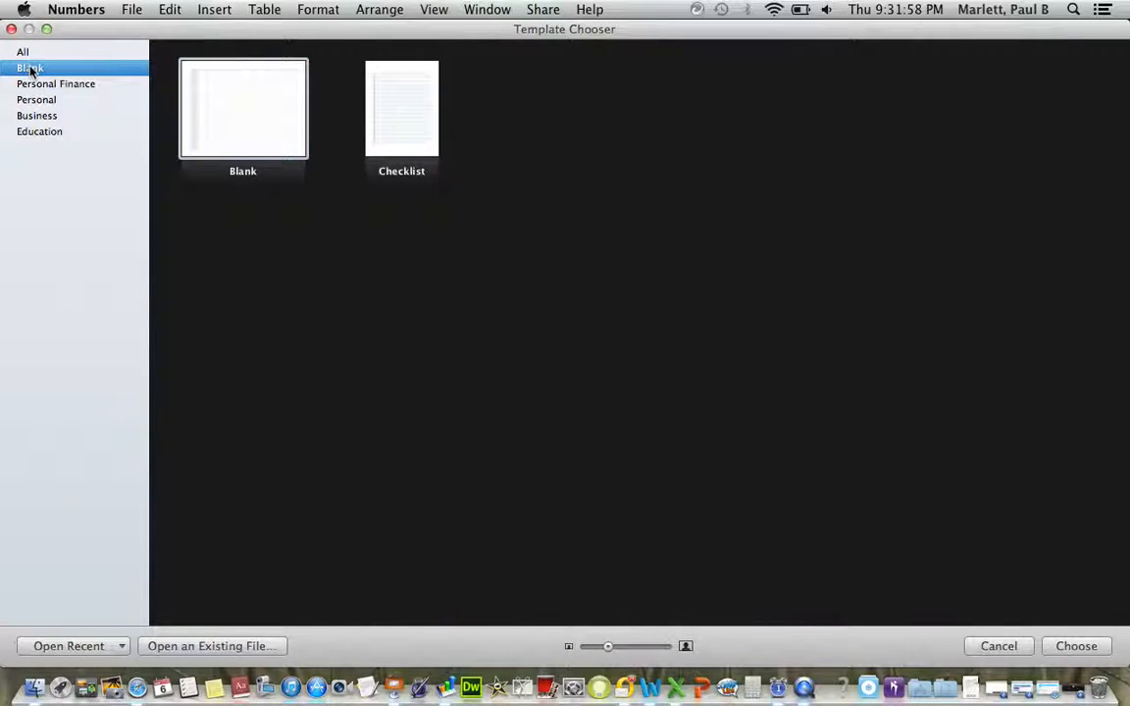
pyautogui.click(240, 114)
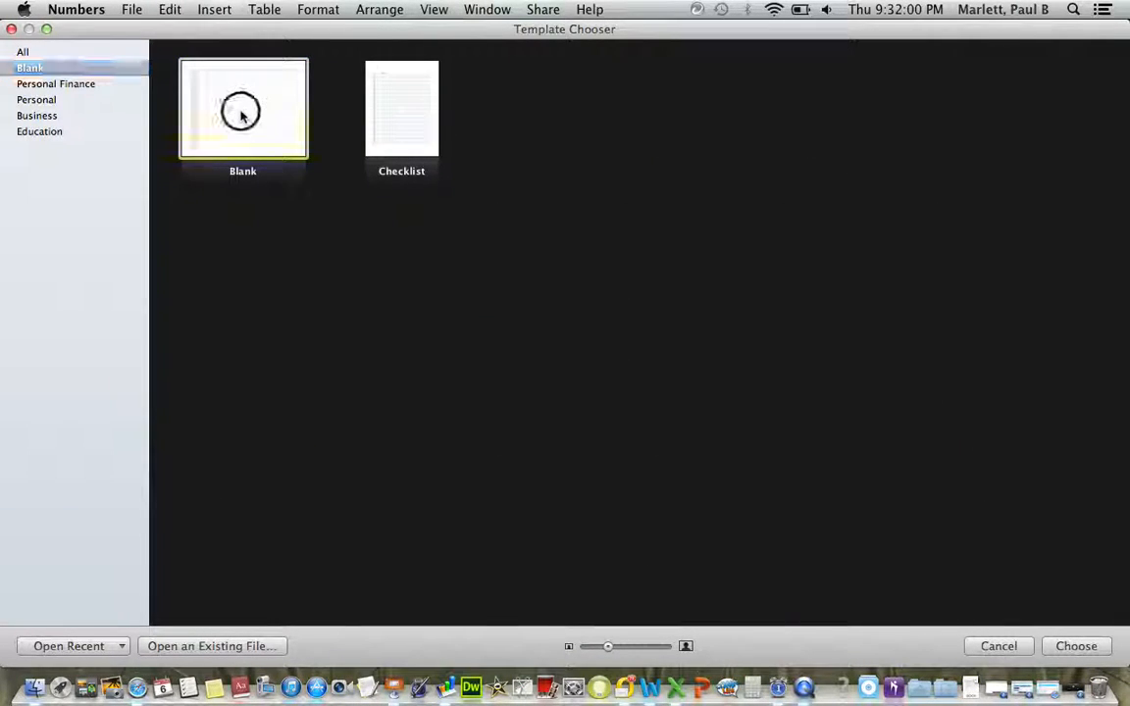
pyautogui.doubleClick(240, 116)
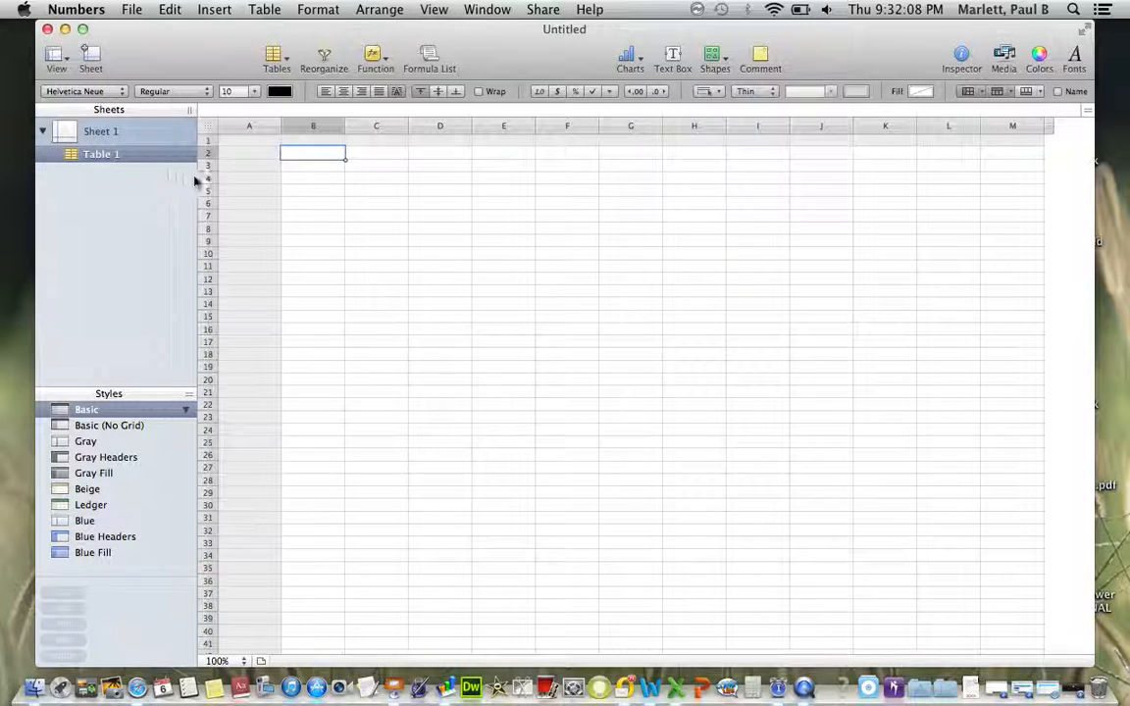
pyautogui.click(72, 164)
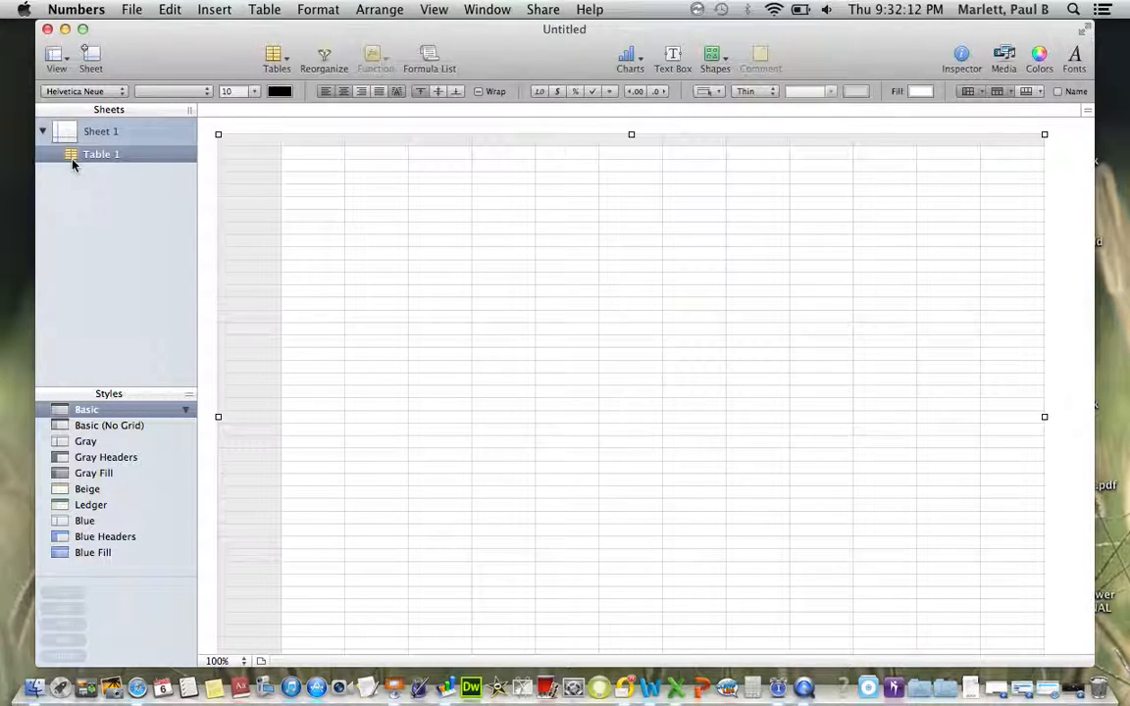
pyautogui.press('Delete')
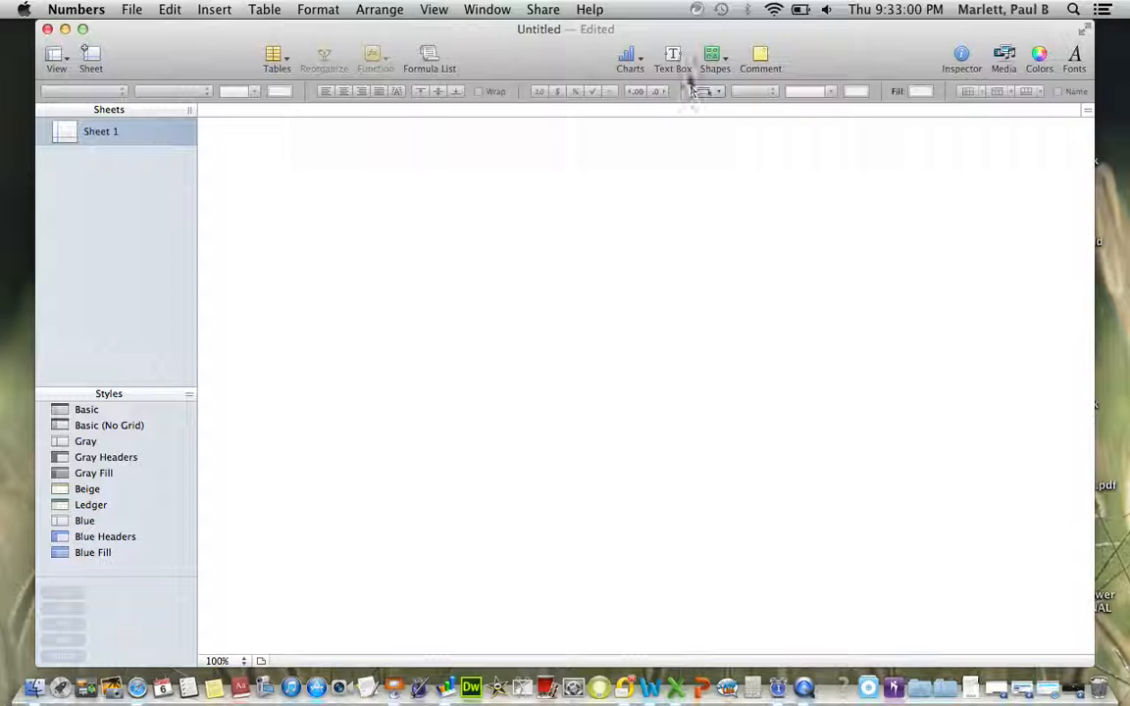
# Step: Add a wide text box at the top of the sheet with a title made of the teacher's name and "Data Collection"
pyautogui.click(675, 61)
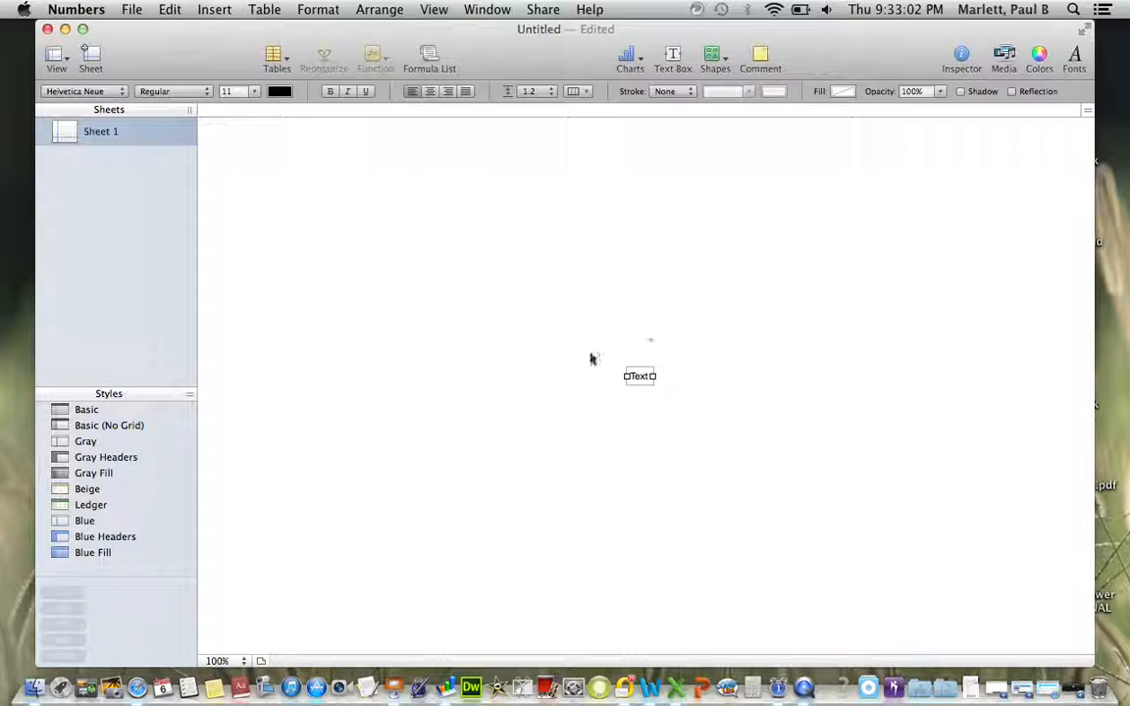
pyautogui.moveTo(645, 380); pyautogui.dragTo(517, 189)
pyautogui.doubleClick(309, 141)
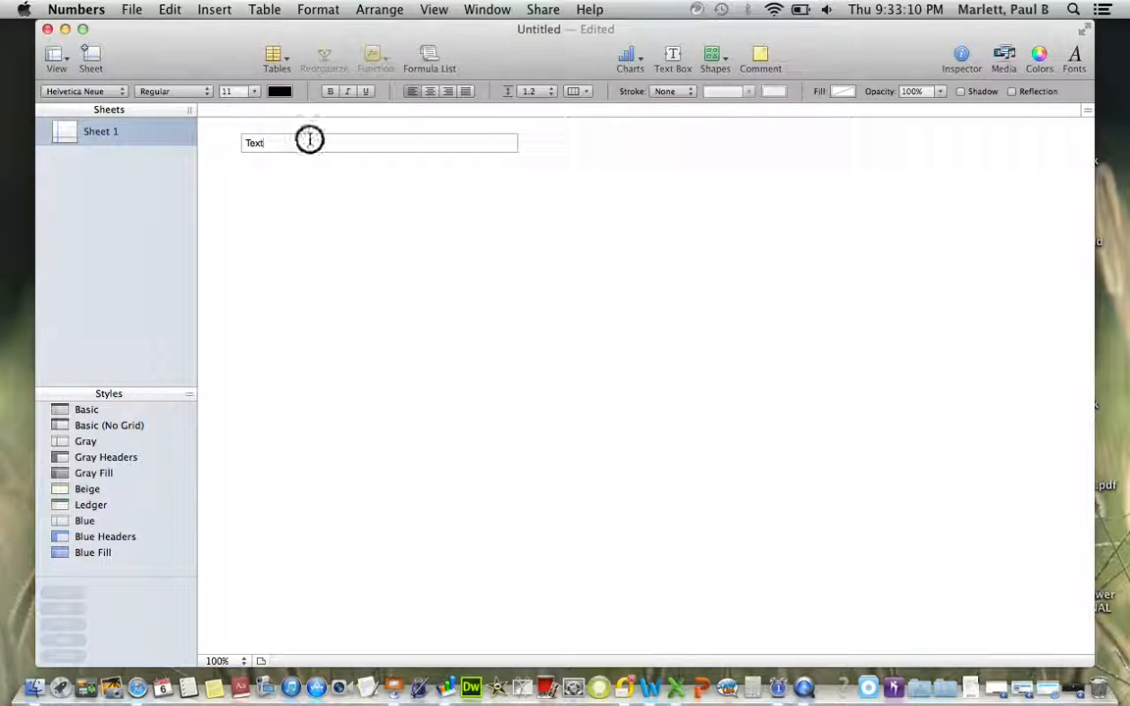
pyautogui.write("Mr. Paul's Data Collection")
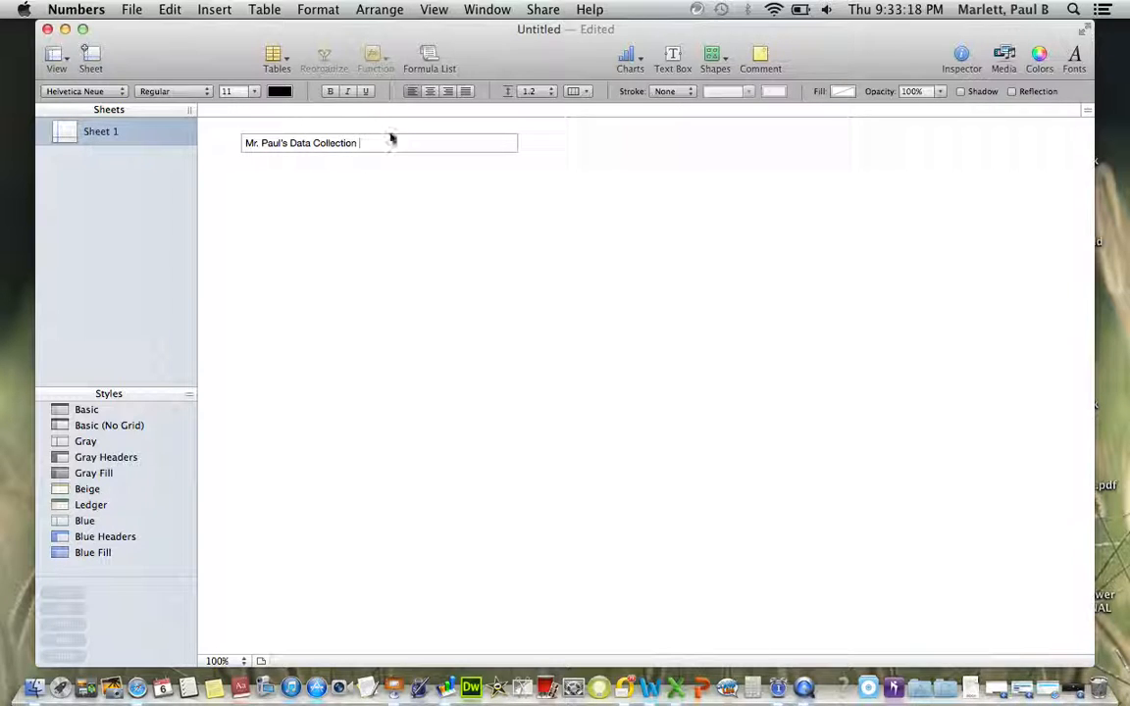
# Step: Format the title text as 18 pt bold
pyautogui.moveTo(388, 141); pyautogui.dragTo(243, 141)
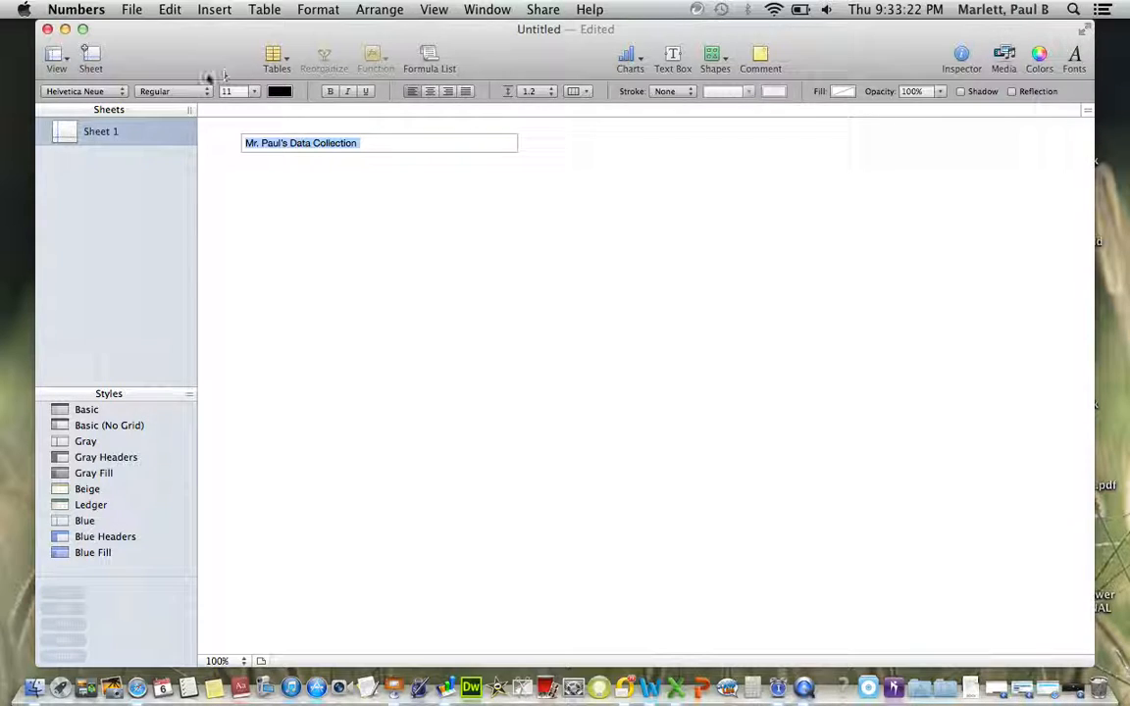
pyautogui.click(255, 91)
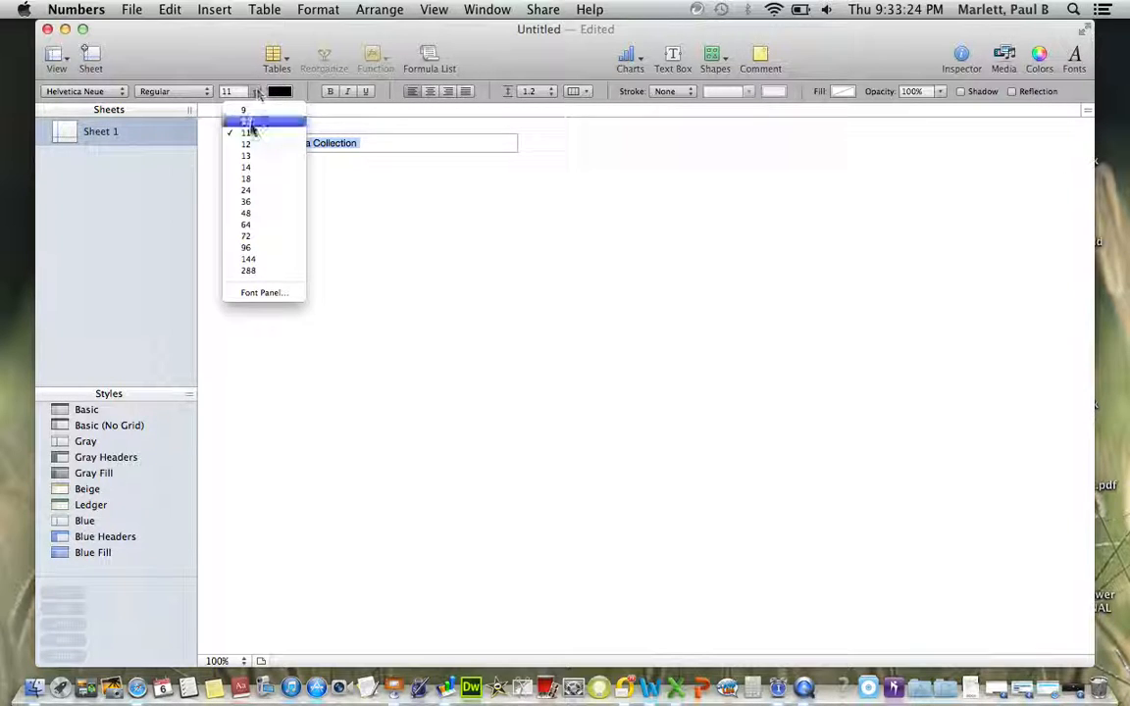
pyautogui.click(253, 179)
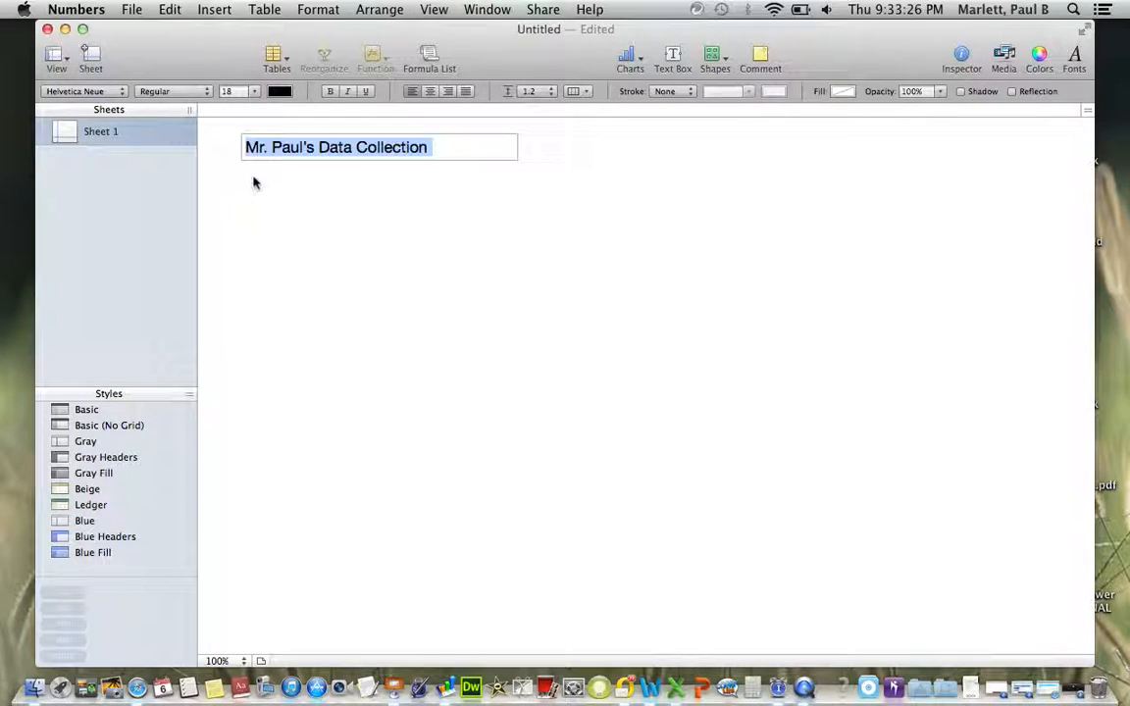
pyautogui.click(329, 91)
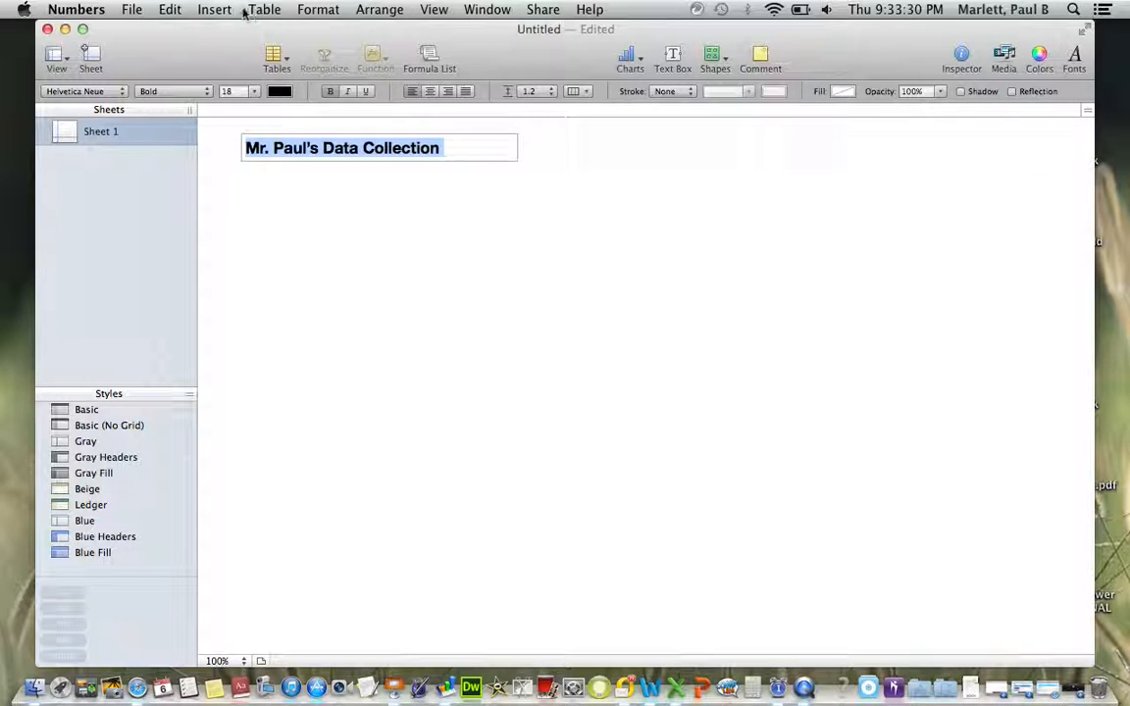
# Step: Zoom the sheet in to 200% and reposition the document window
pyautogui.click(433, 9)
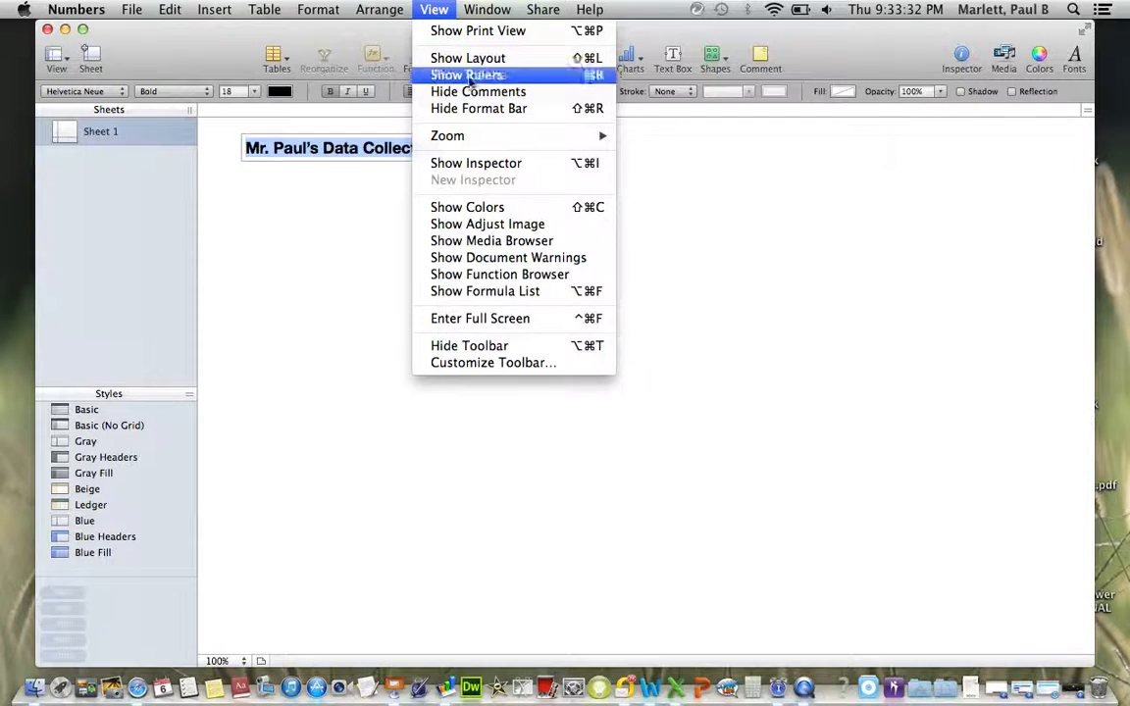
pyautogui.moveTo(475, 145)
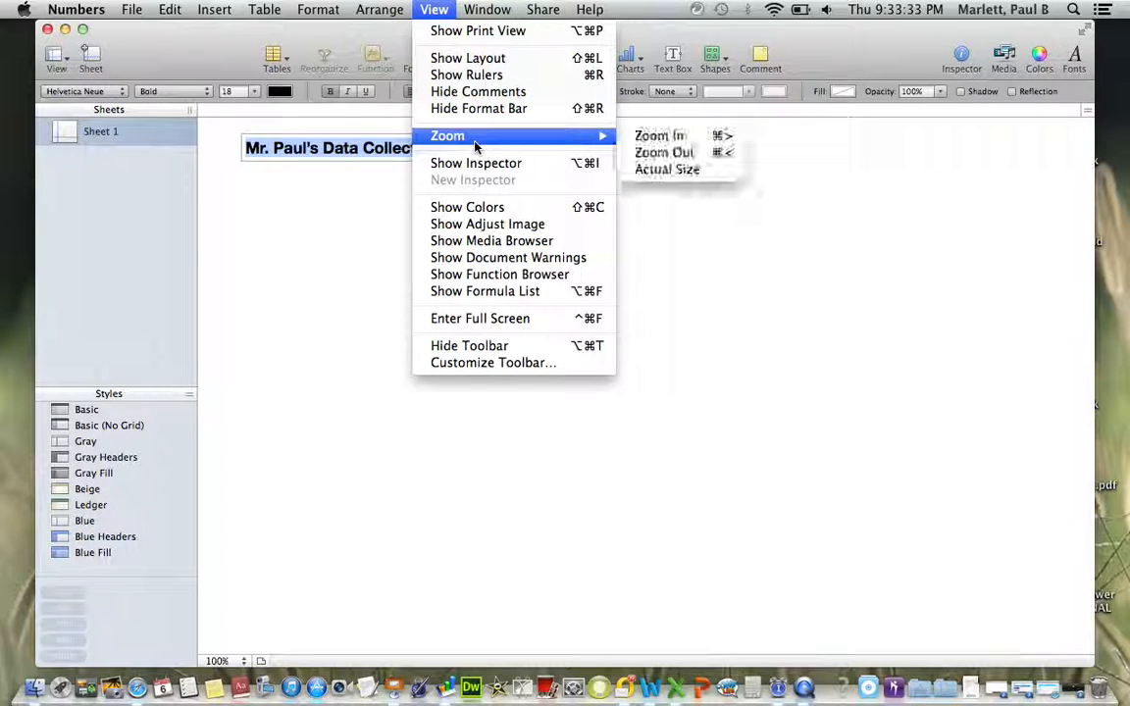
pyautogui.click(673, 138)
pyautogui.click(436, 9)
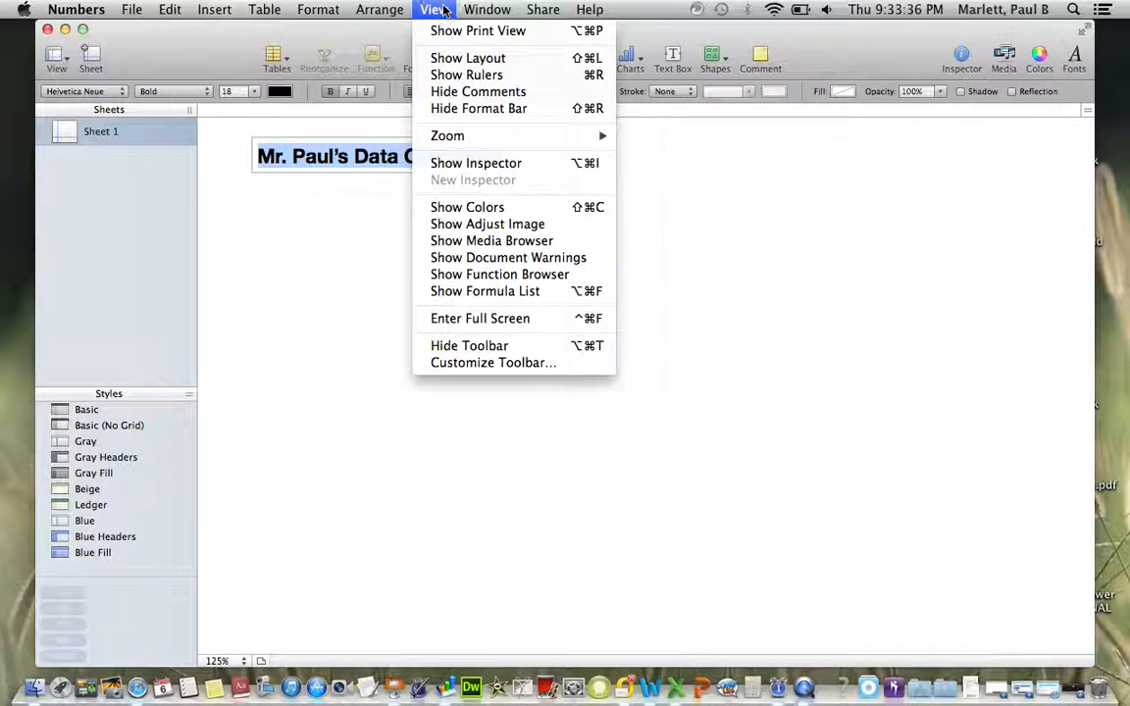
pyautogui.moveTo(515, 135)
pyautogui.click(650, 139)
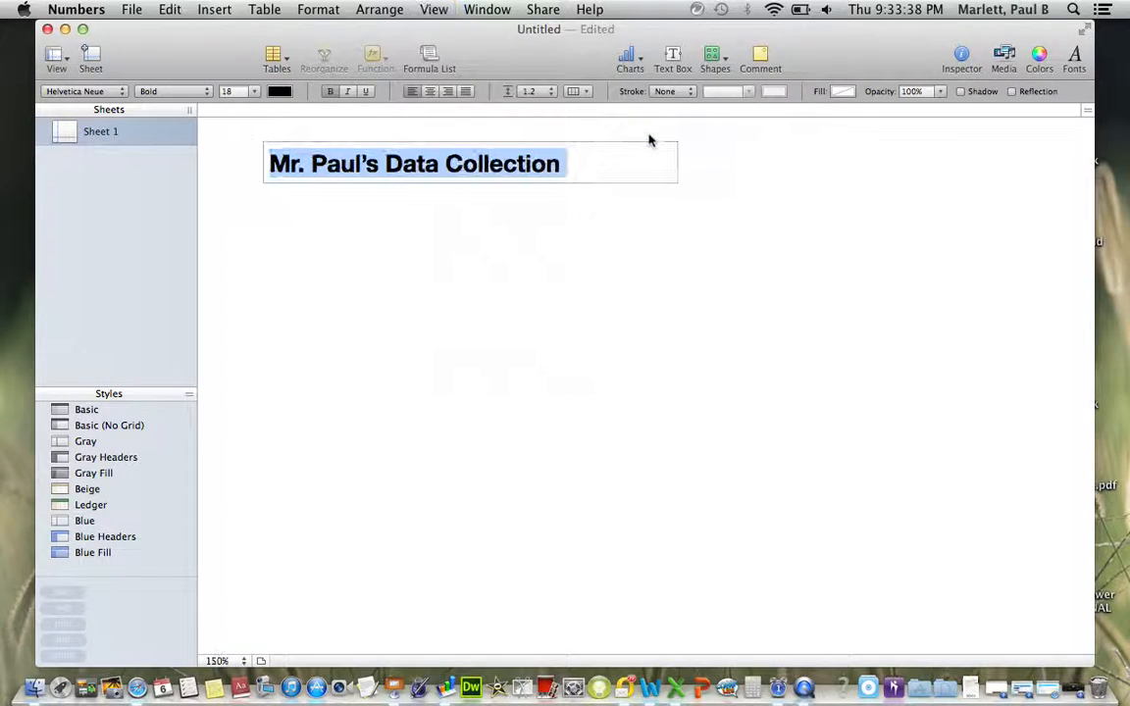
pyautogui.click(435, 10)
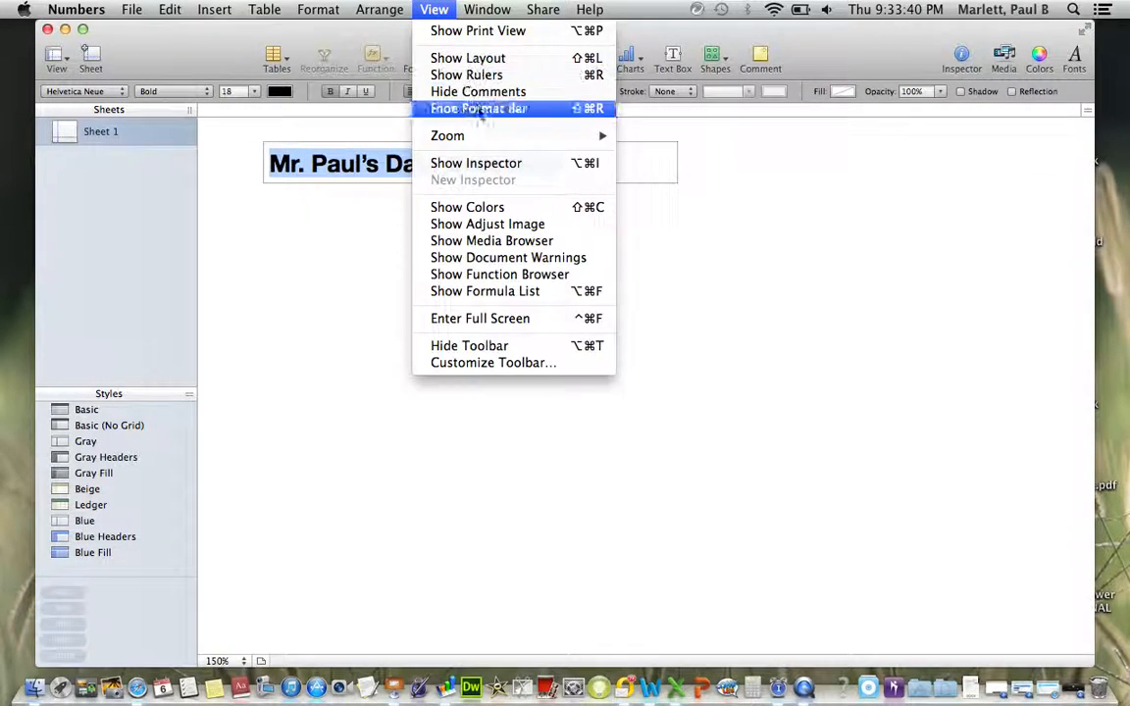
pyautogui.moveTo(550, 136)
pyautogui.click(656, 137)
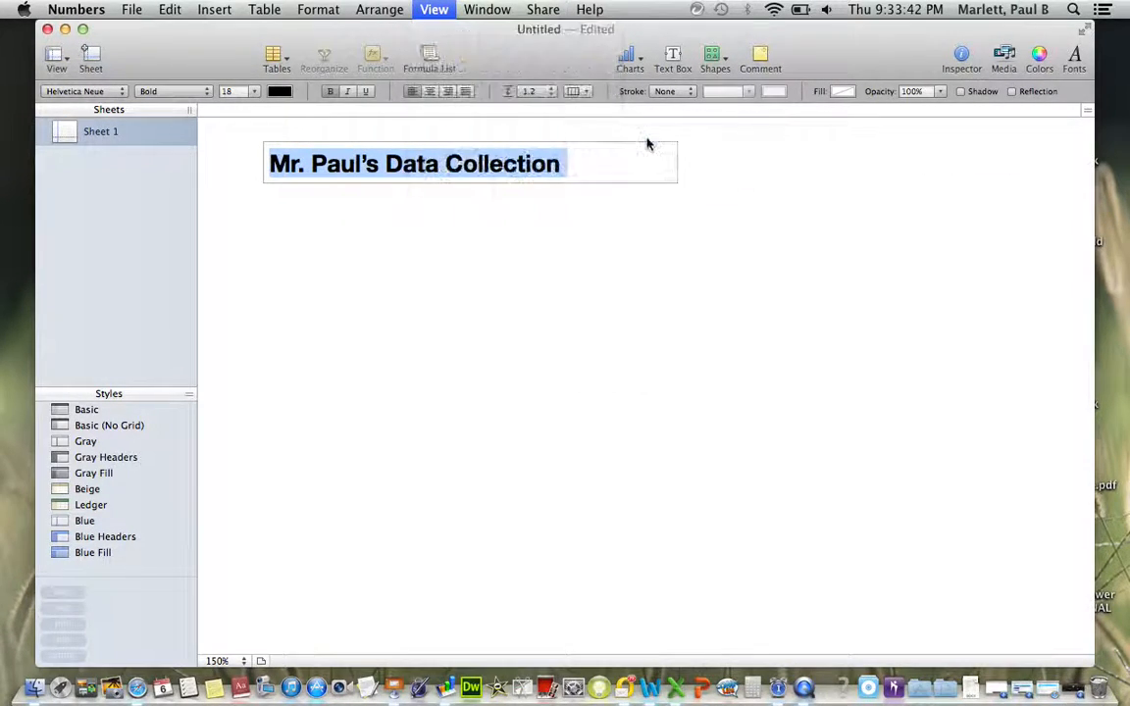
pyautogui.click(705, 306)
pyautogui.moveTo(209, 36); pyautogui.dragTo(178, 41)
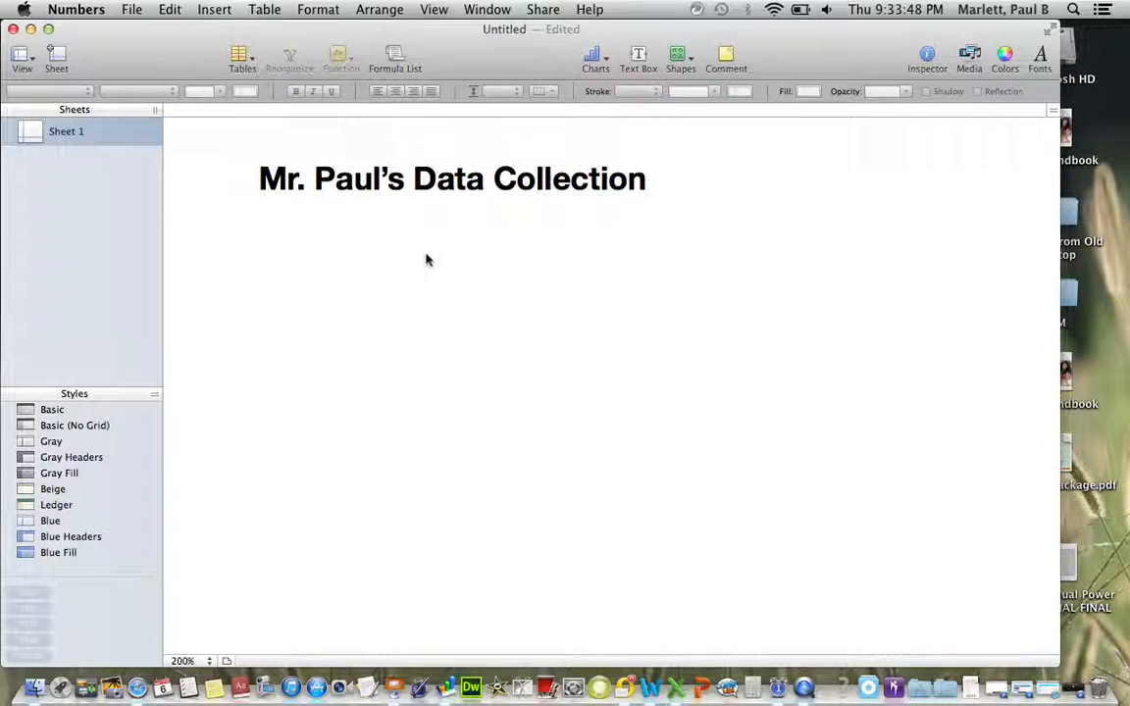
# Step: Add a second text box just below the title, aligned with the title's left edge
pyautogui.click(639, 59)
pyautogui.moveTo(589, 363); pyautogui.dragTo(279, 282)
pyautogui.moveTo(335, 181)
pyautogui.mouseDown()
pyautogui.moveTo(313, 181)
pyautogui.moveTo(339, 182)
pyautogui.mouseUp()
pyautogui.moveTo(279, 279); pyautogui.dragTo(278, 254)
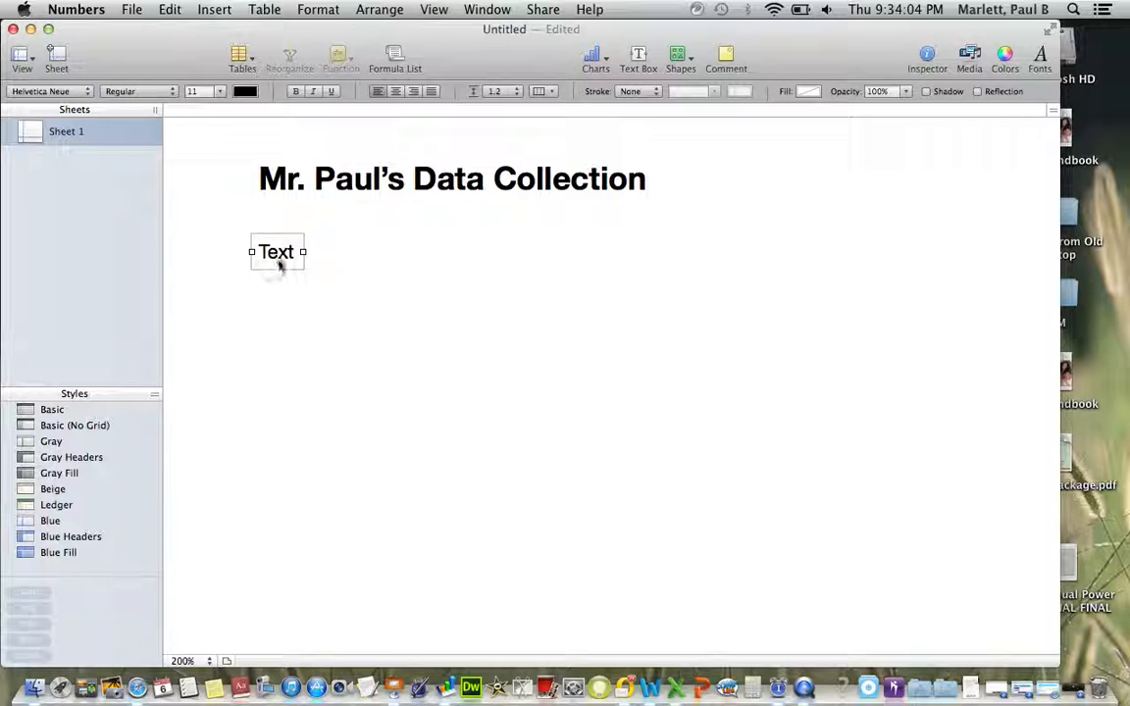
# Step: Replace the placeholder in the new text box with "1) Average Monthly High and Low Temperatures in Paris"
pyautogui.doubleClick(279, 257)
pyautogui.write('1) Average Montly')
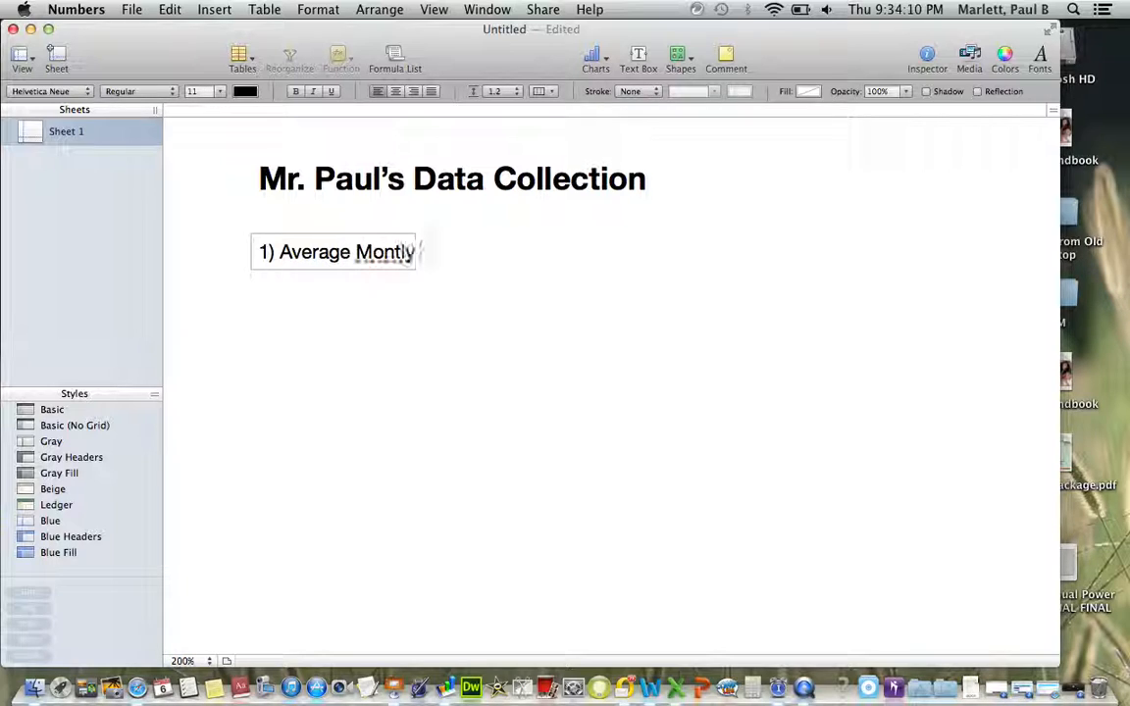
pyautogui.press('BackSpace')
pyautogui.press('BackSpace')
pyautogui.press('BackSpace')
pyautogui.write('thly Hi')
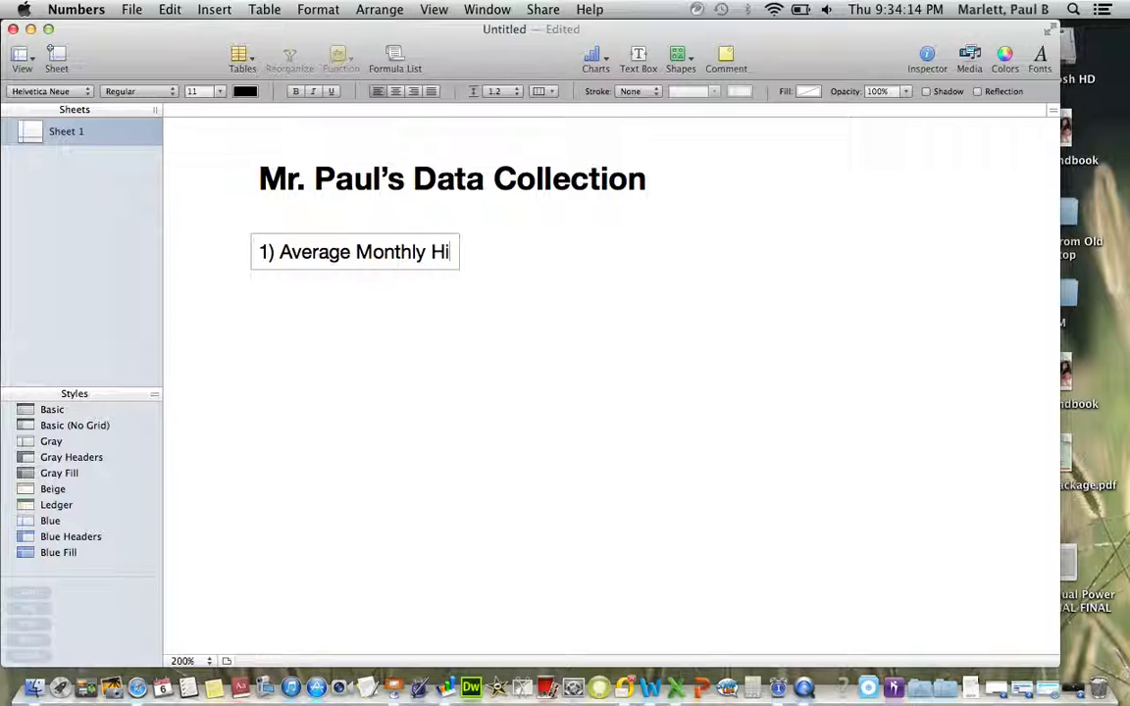
pyautogui.write('gh and')
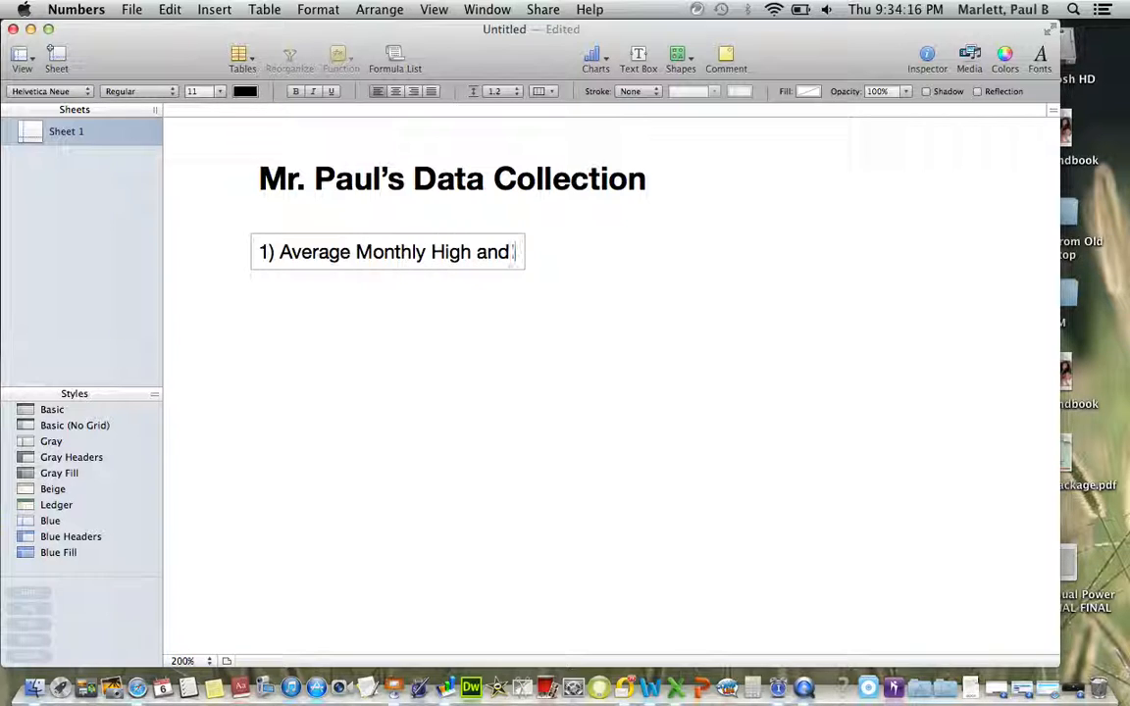
pyautogui.write(' Low Tempera')
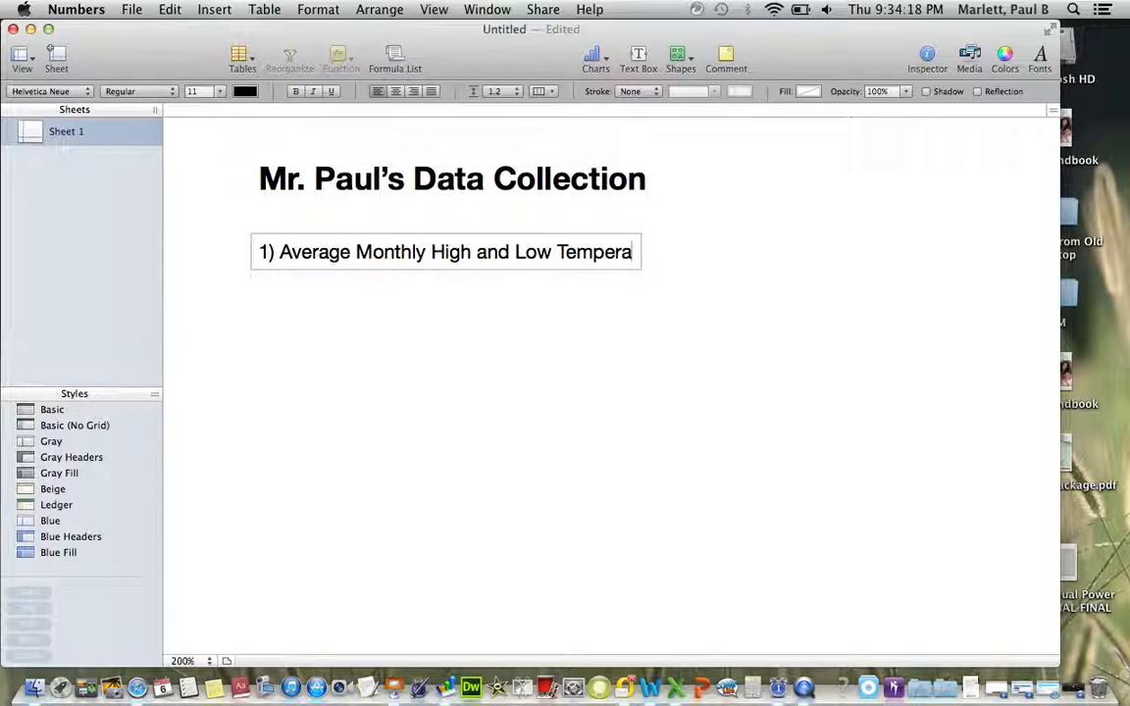
pyautogui.write('tures in Pairs')
pyautogui.press('BackSpace')
pyautogui.press('BackSpace')
pyautogui.press('BackSpace')
pyautogui.write('ris')
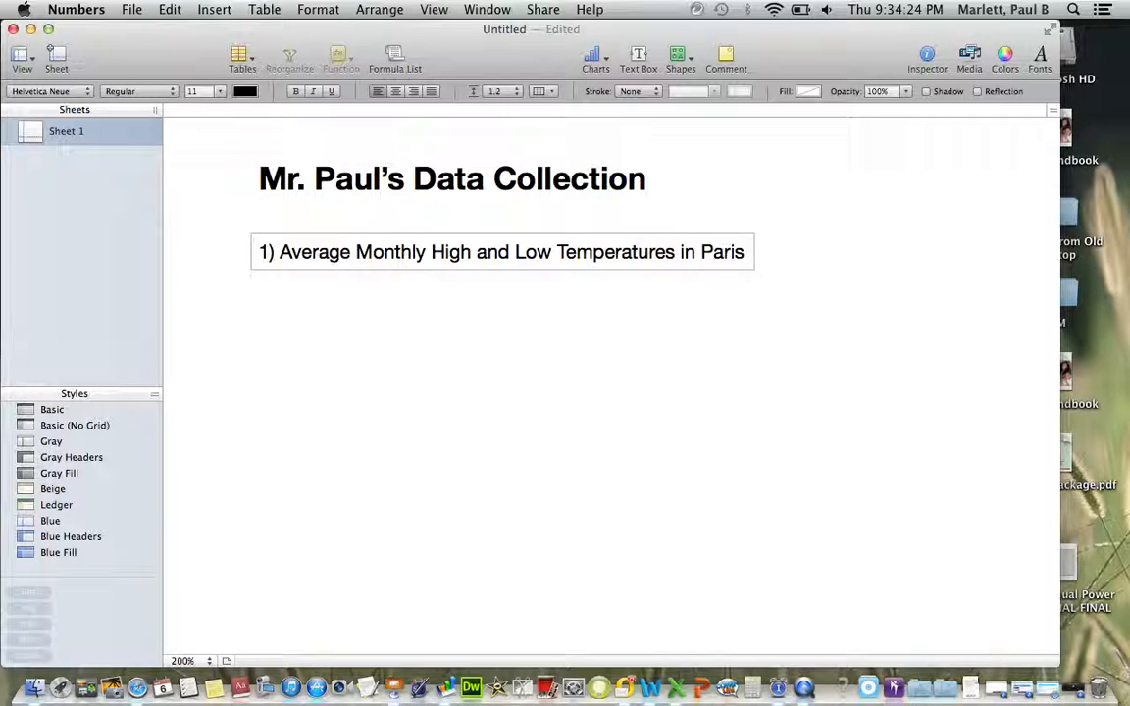
pyautogui.click(300, 287)
# Step: Make the whole temperature heading blue and bold
pyautogui.doubleClick(345, 255)
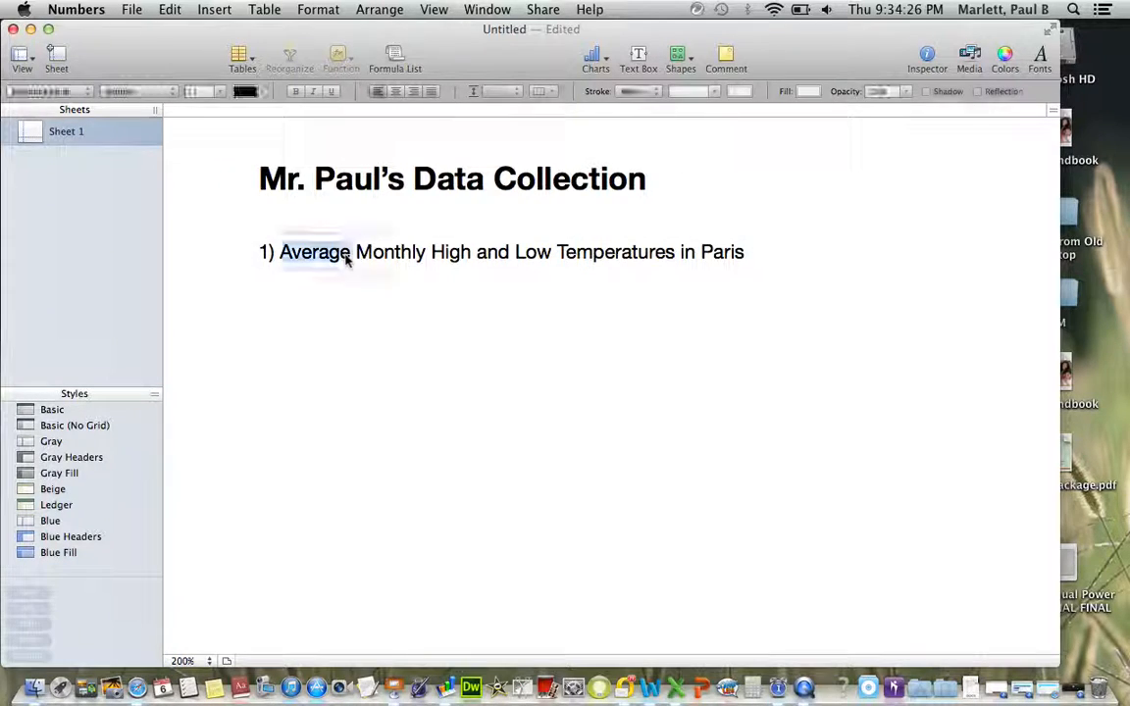
pyautogui.tripleClick(345, 255)
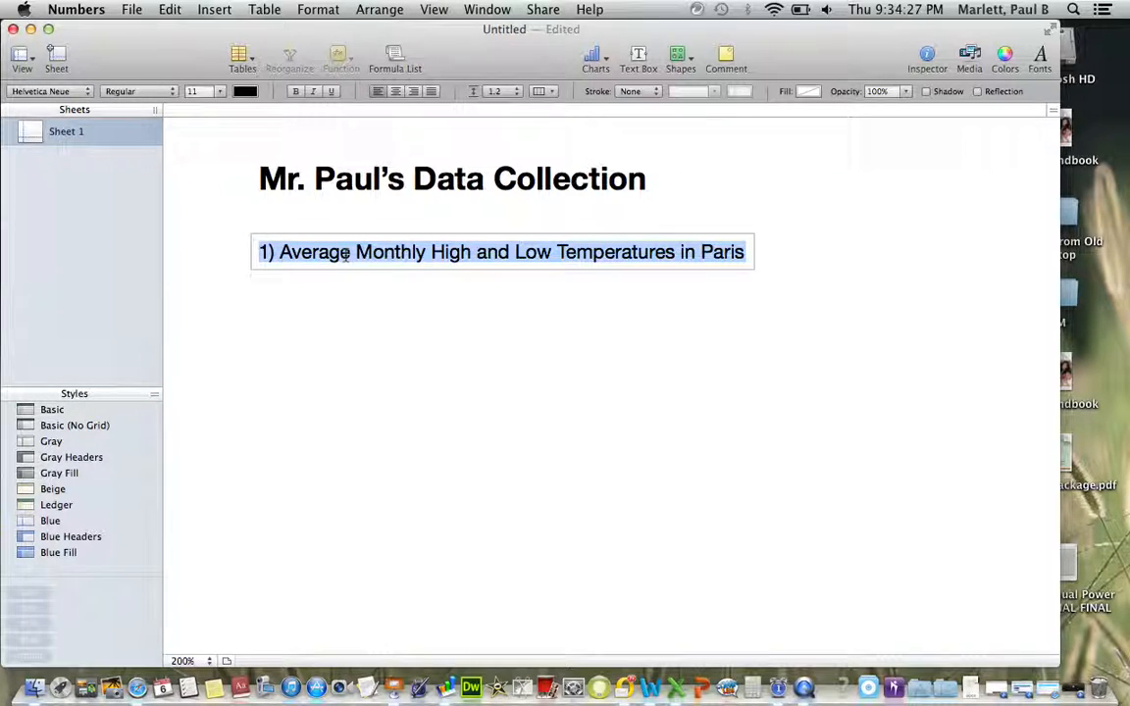
pyautogui.click(245, 92)
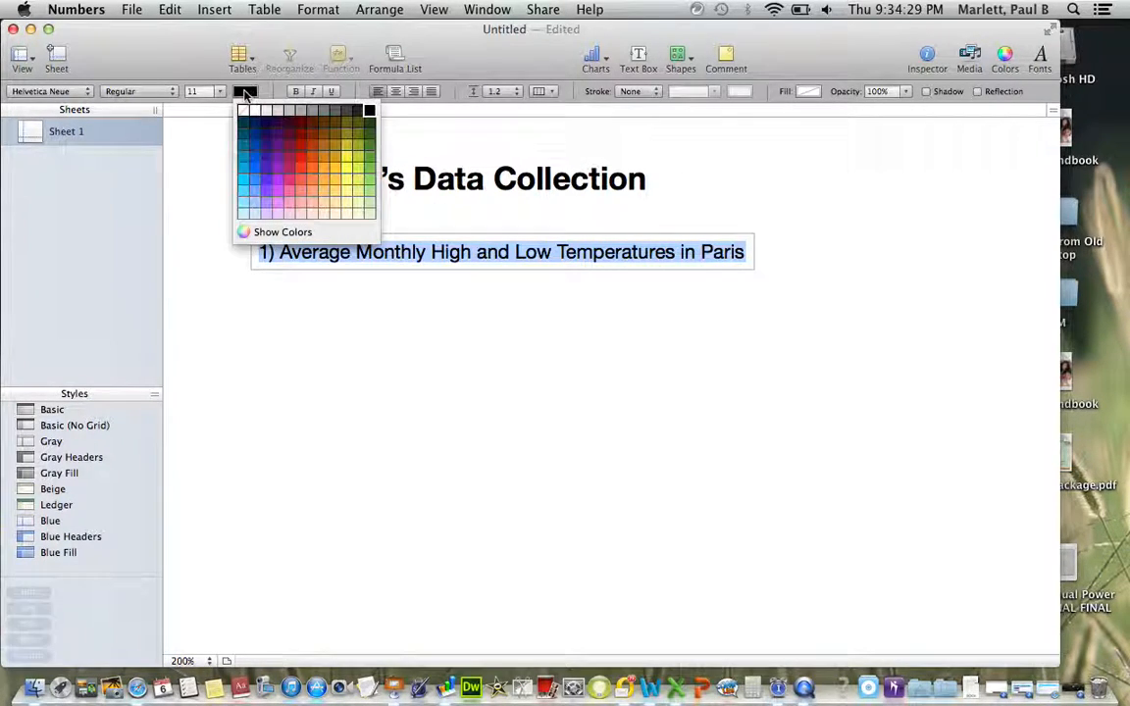
pyautogui.click(255, 148)
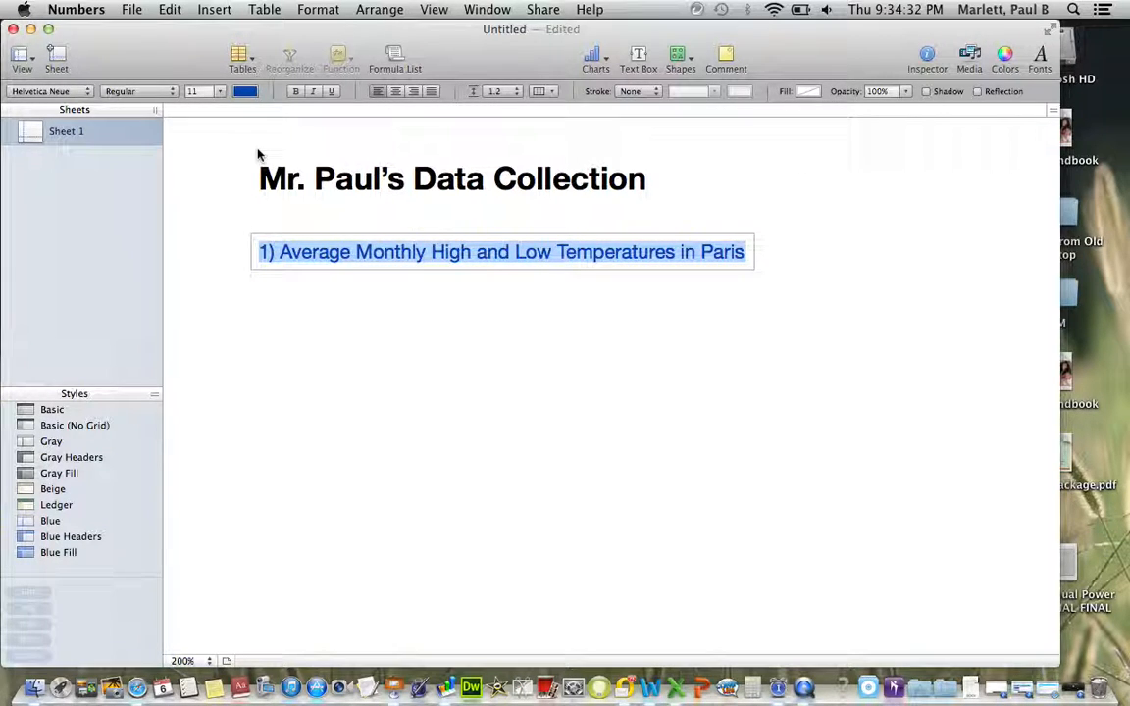
pyautogui.click(295, 91)
pyautogui.click(499, 338)
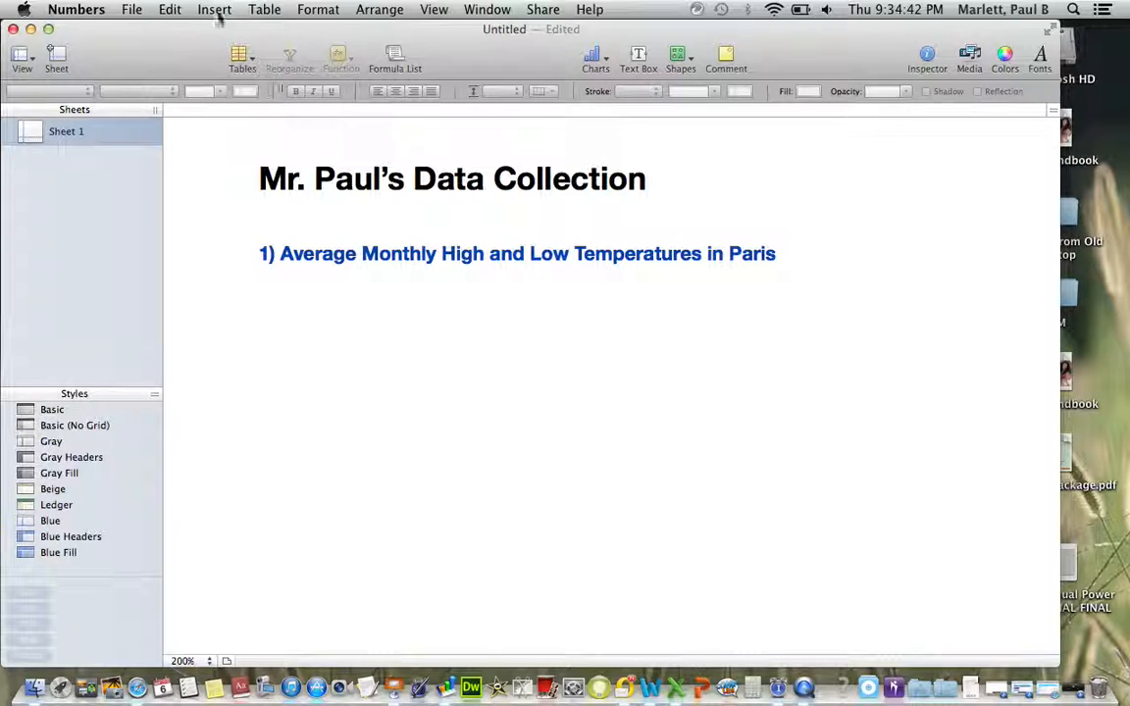
# Step: Insert a Basic table on the sheet
pyautogui.click(253, 62)
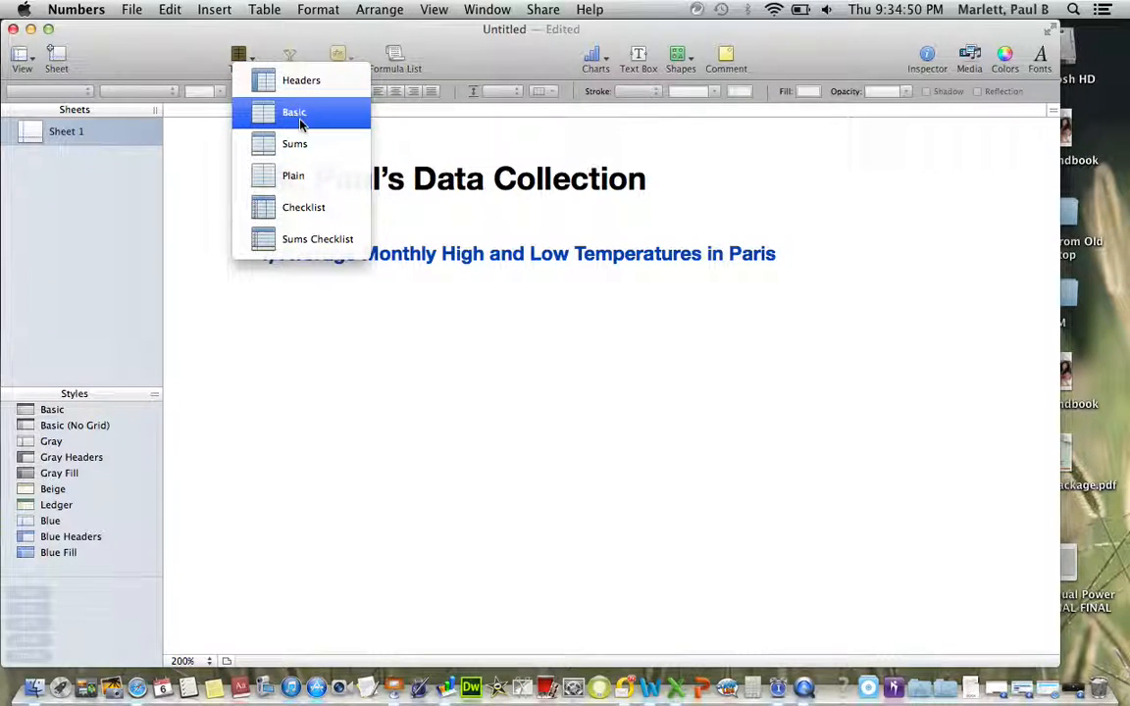
pyautogui.click(312, 209)
pyautogui.click(265, 117)
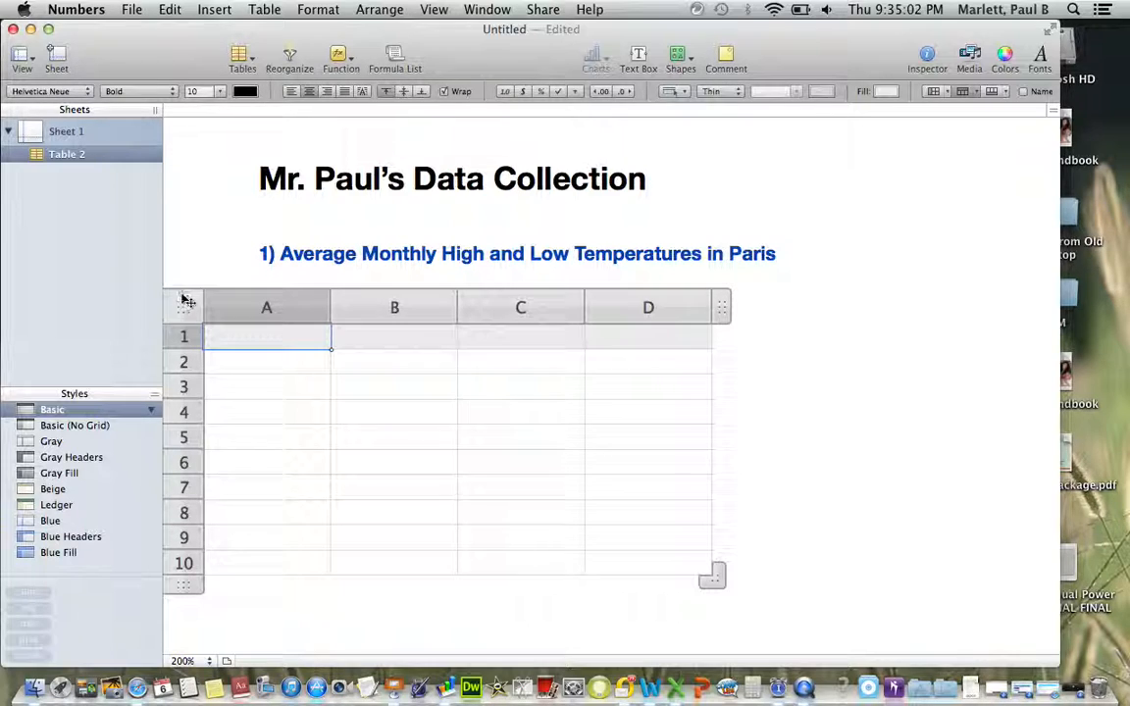
# Step: Add a second header row to the table and move the table beneath the temperature heading, aligned with its left edge
pyautogui.rightClick(183, 298)
pyautogui.click(183, 298)
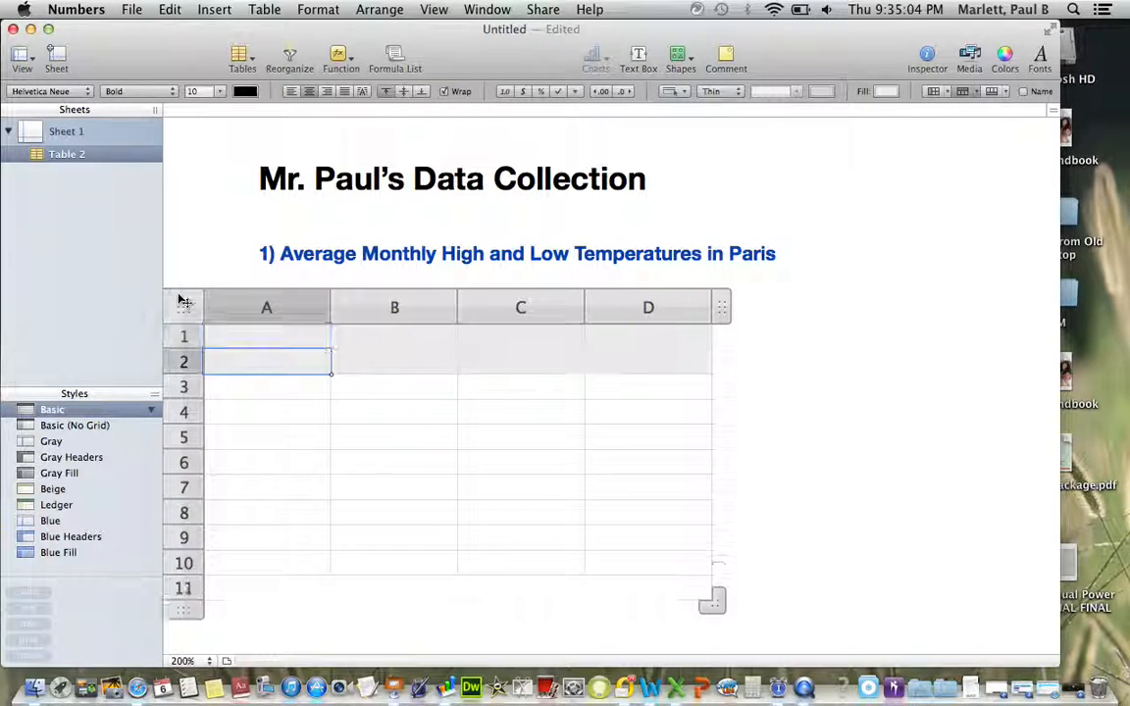
pyautogui.moveTo(179, 299); pyautogui.dragTo(272, 294)
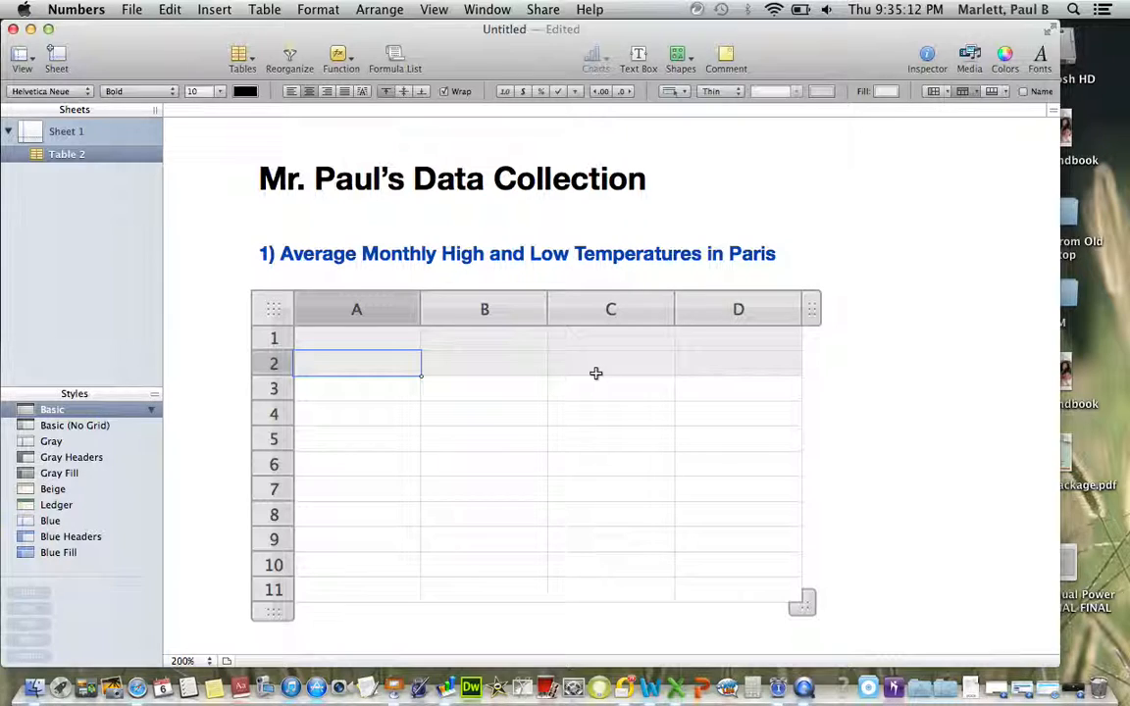
# Step: Delete the second header row from the temperature table
pyautogui.click(265, 365)
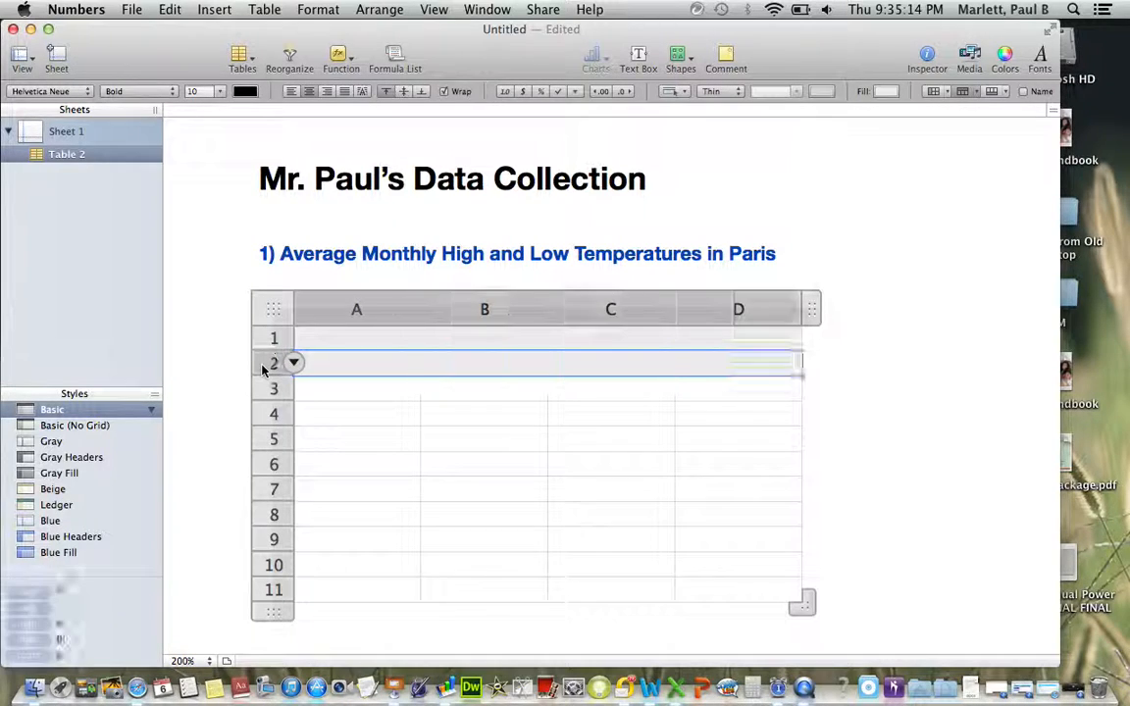
pyautogui.click(294, 363)
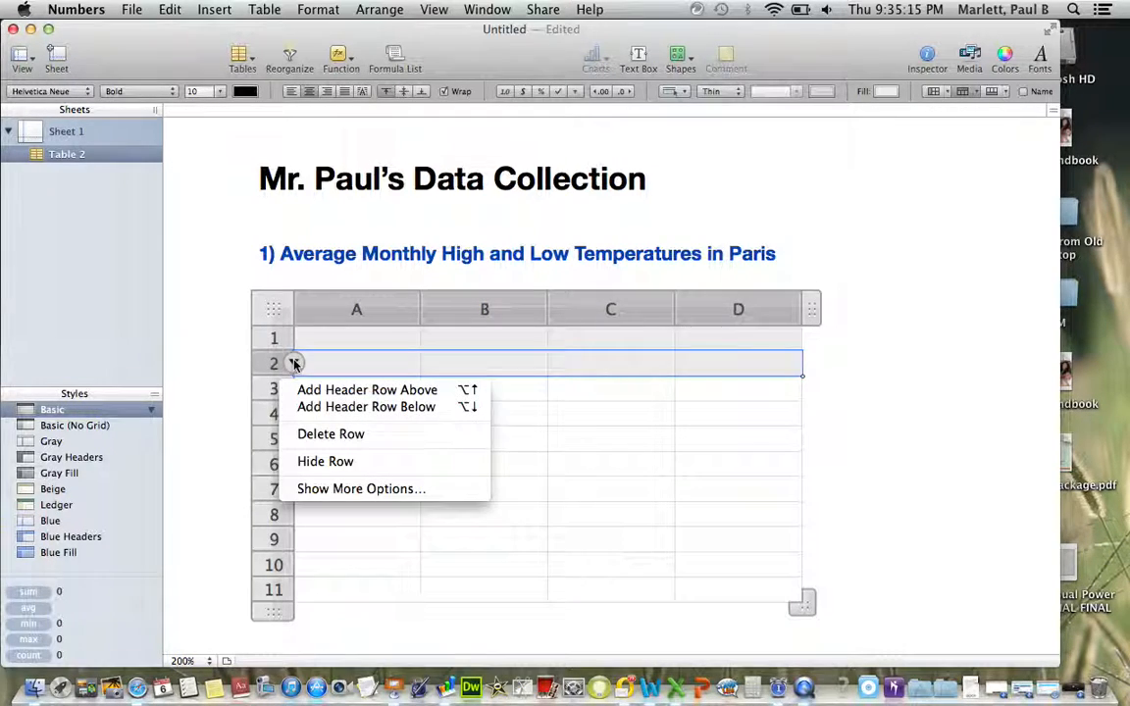
pyautogui.click(314, 434)
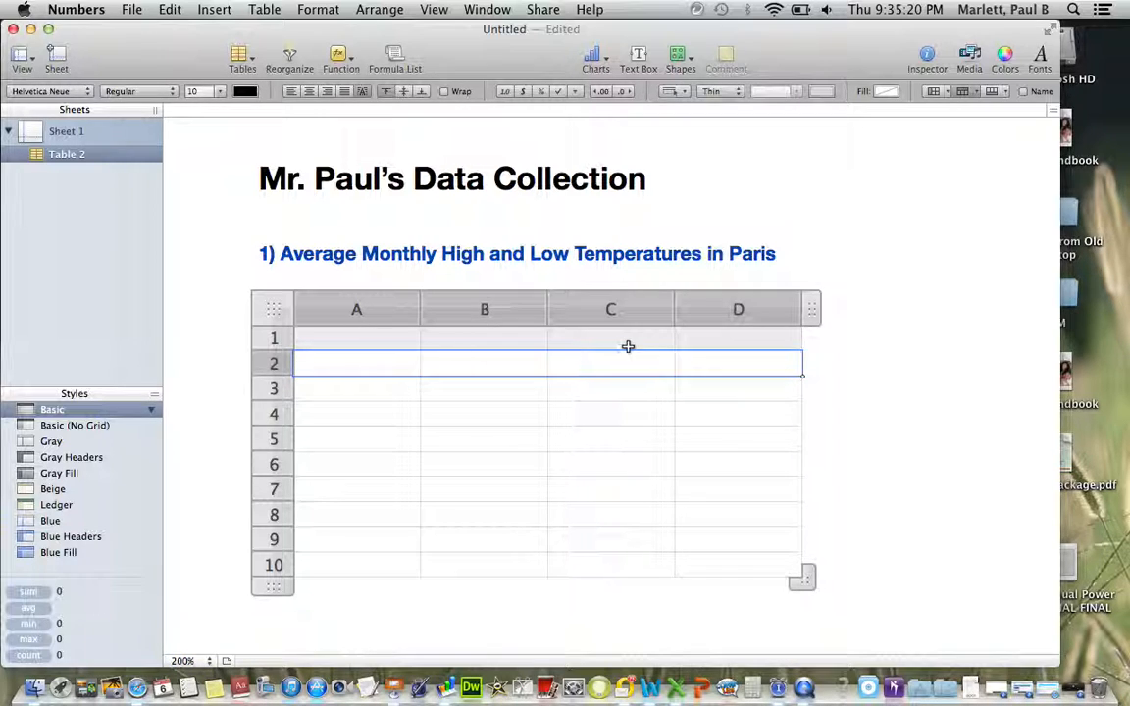
# Step: Delete column D so the temperature table keeps only columns A to C
pyautogui.moveTo(766, 316)
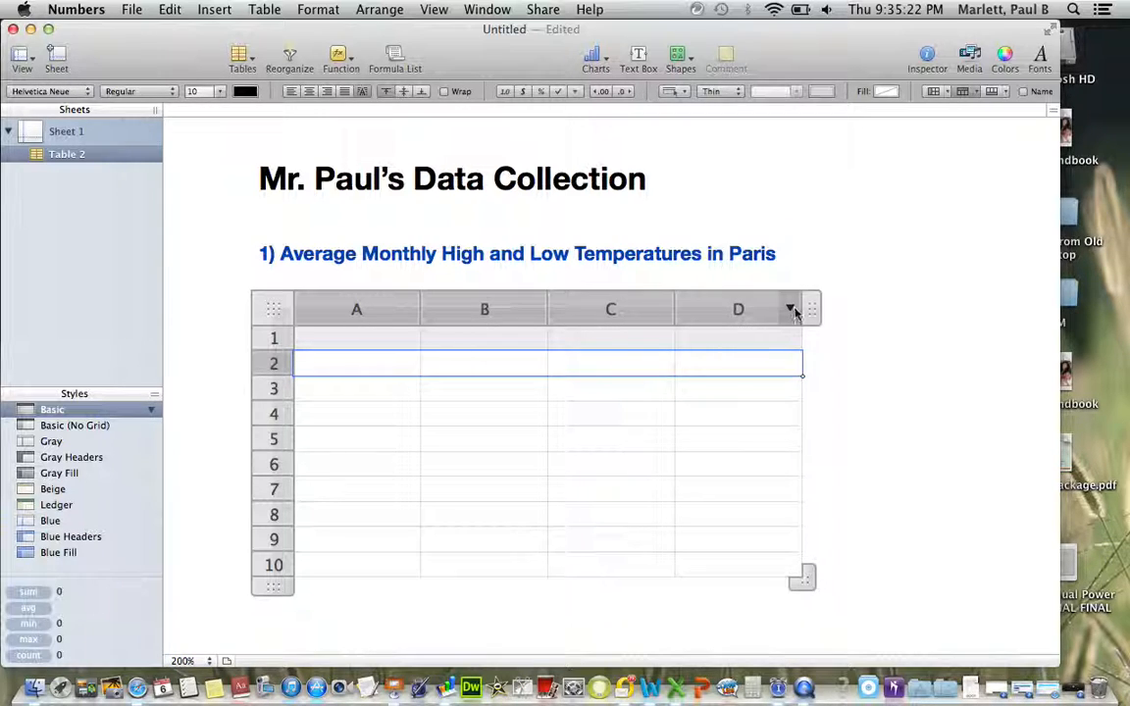
pyautogui.click(791, 310)
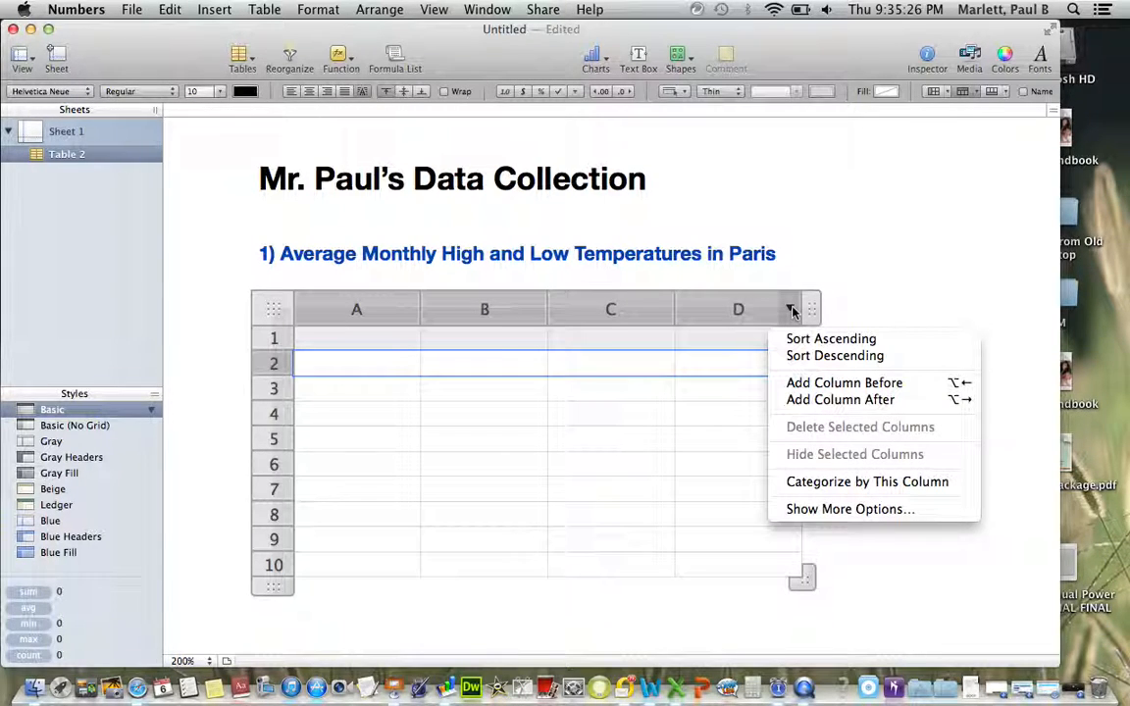
pyautogui.rightClick(730, 312)
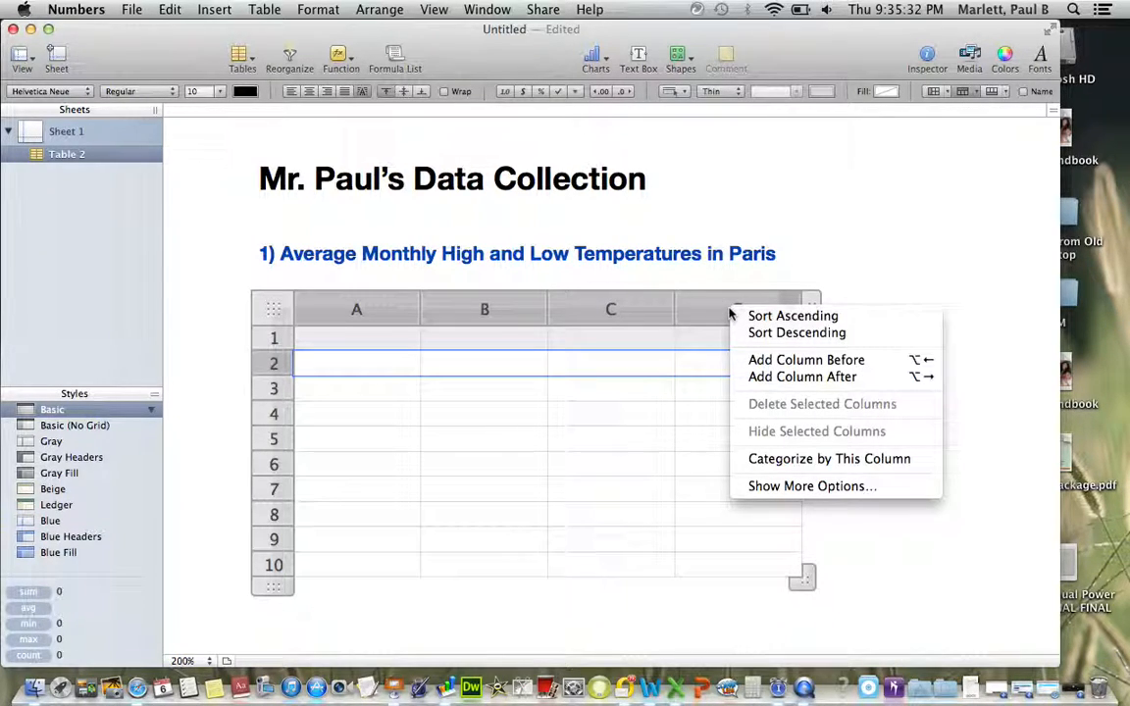
pyautogui.click(730, 312)
pyautogui.click(730, 316)
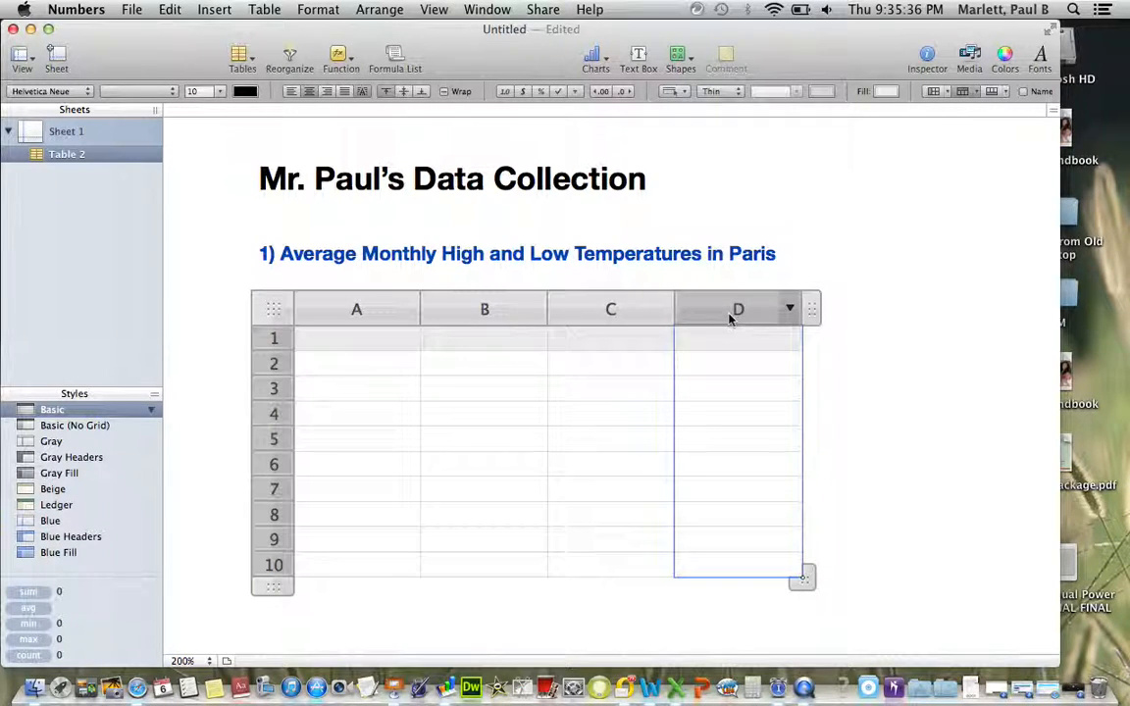
pyautogui.rightClick(729, 317)
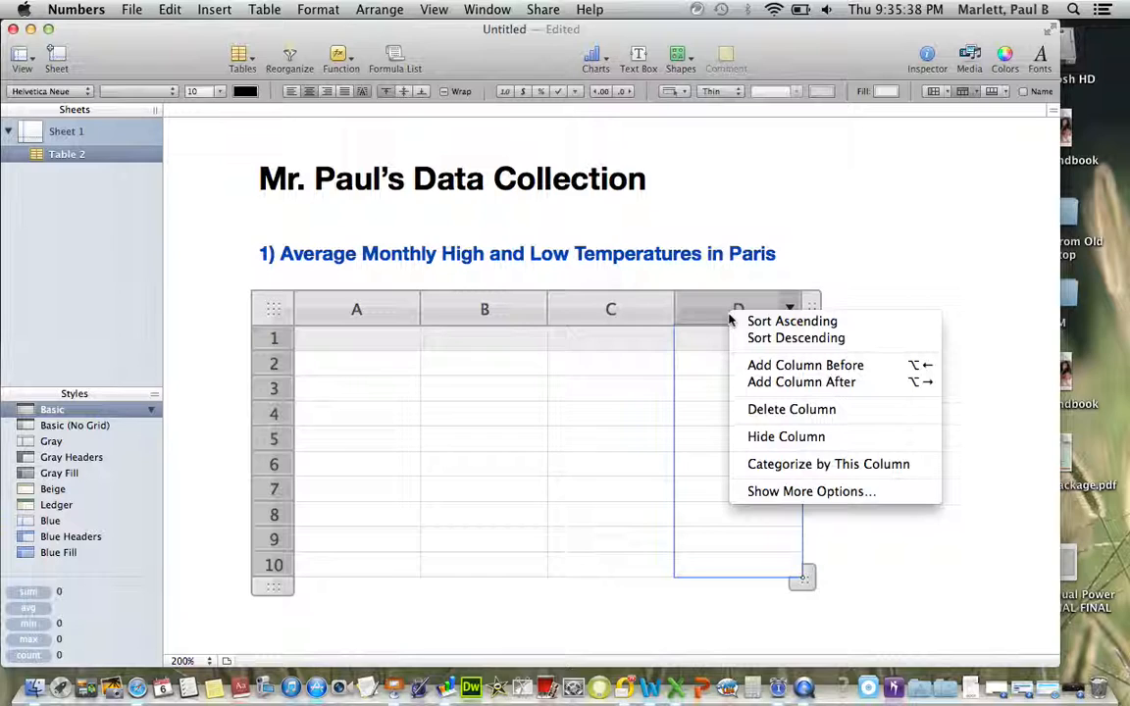
pyautogui.click(875, 252)
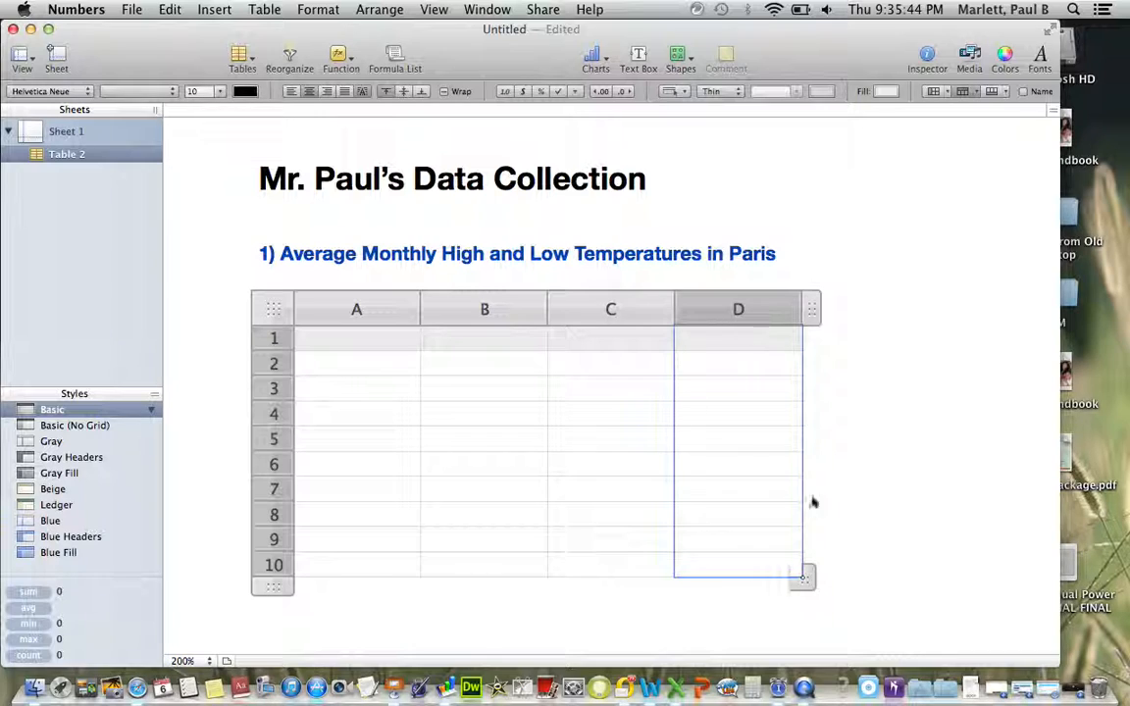
pyautogui.rightClick(723, 326)
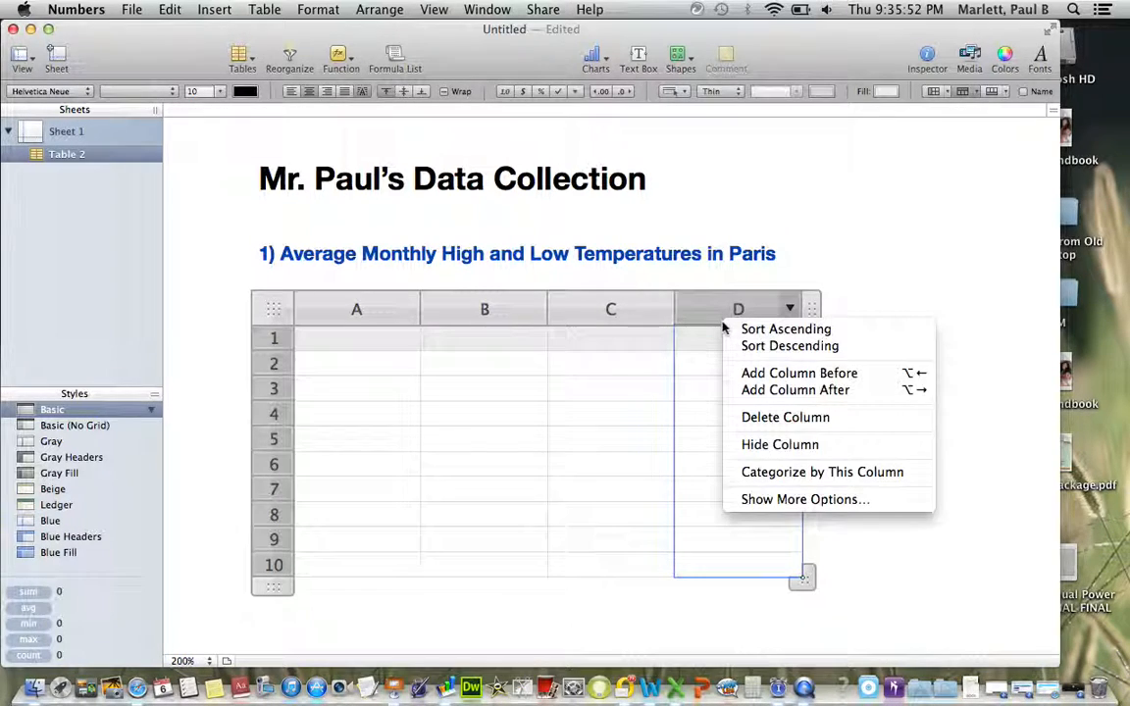
pyautogui.click(769, 418)
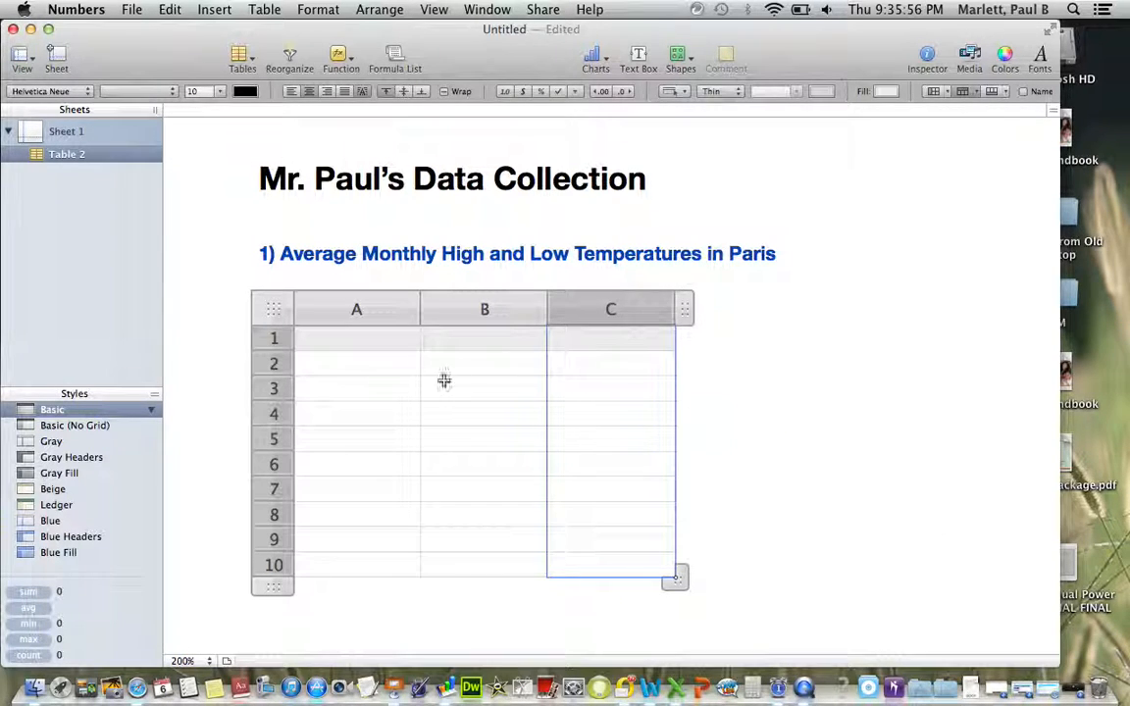
# Step: Enter the column headers "(x) Month" in A1 and "(y) High (C)" in B1
pyautogui.click(366, 339)
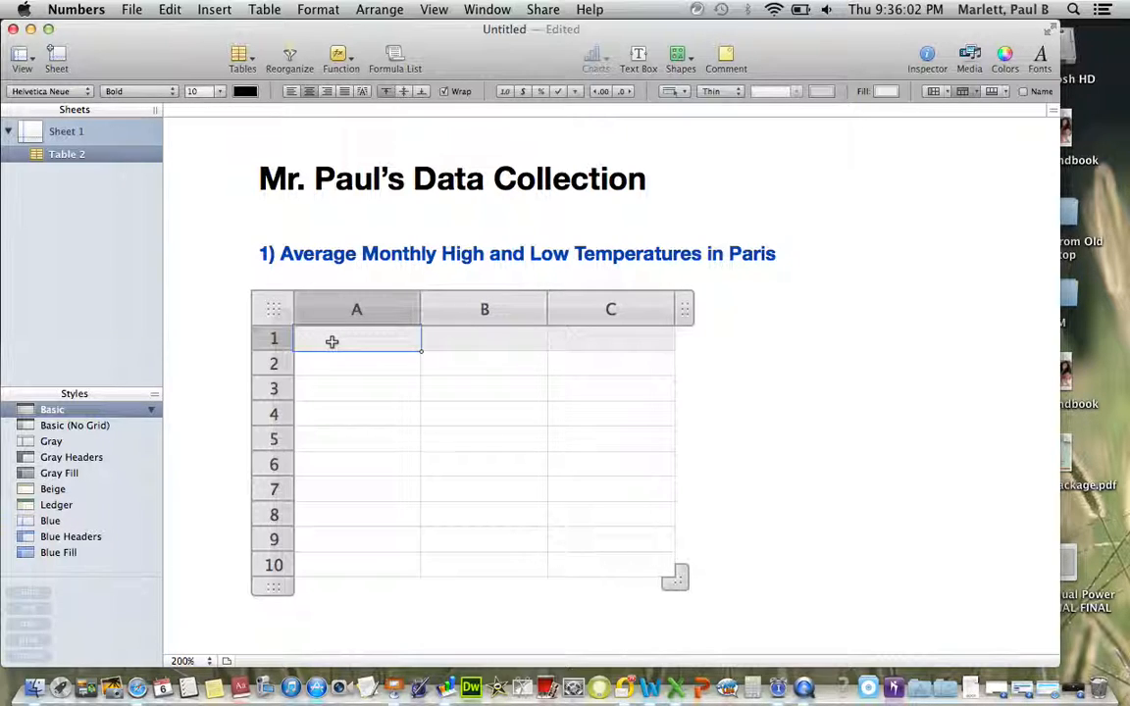
pyautogui.write('(x) Month')
pyautogui.press('Tab')
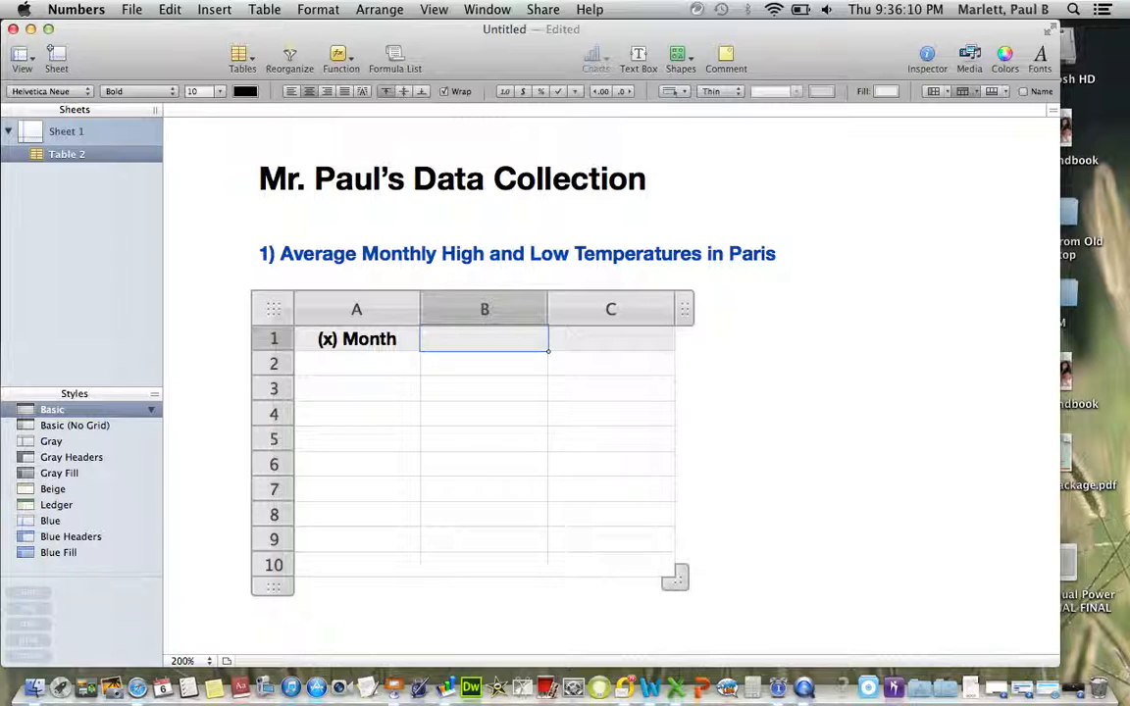
pyautogui.write('(Y')
pyautogui.press('BackSpace')
pyautogui.write('y) High ')
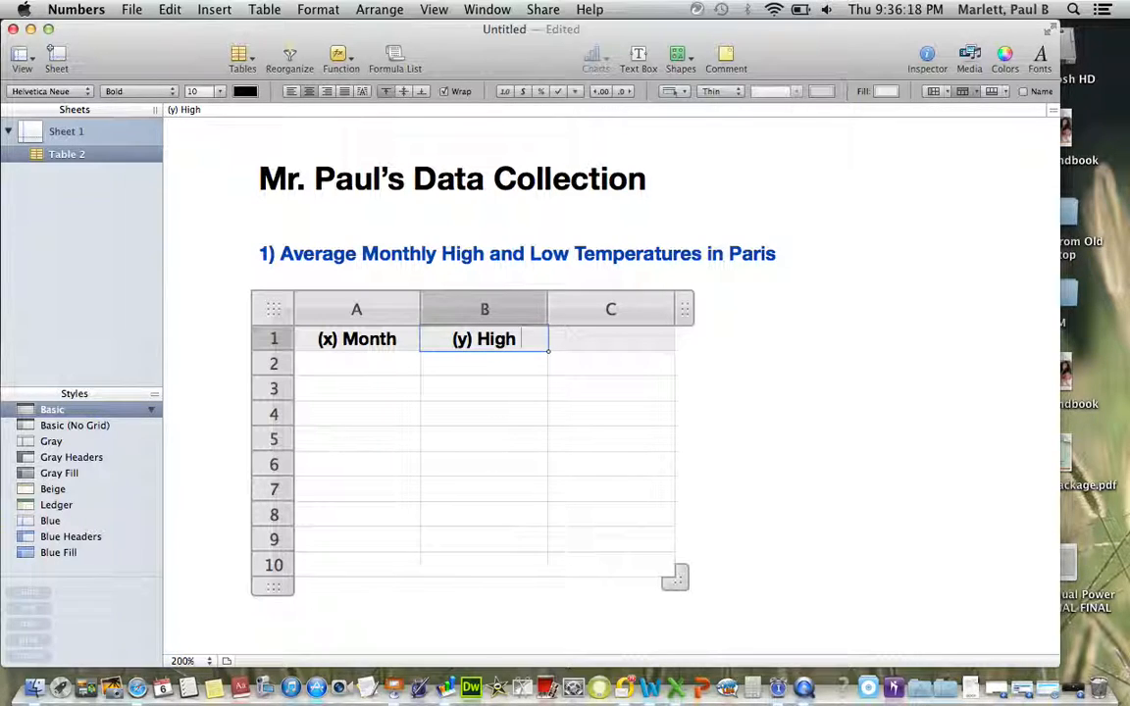
pyautogui.write('(C)')
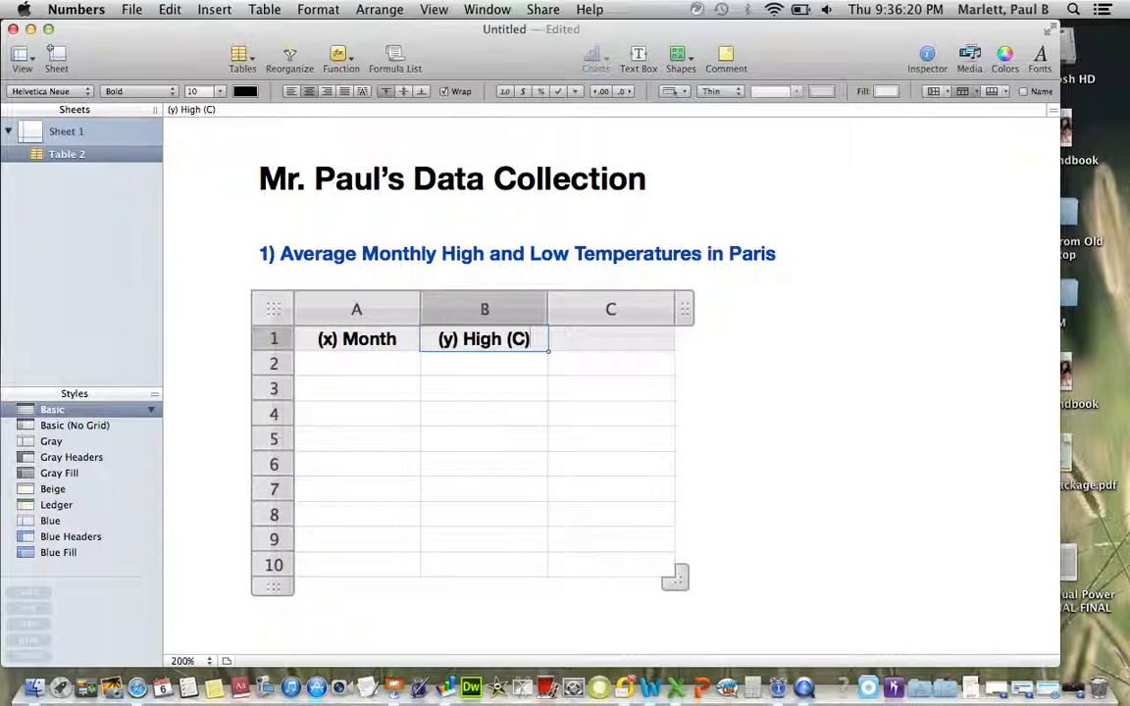
pyautogui.press('Tab')
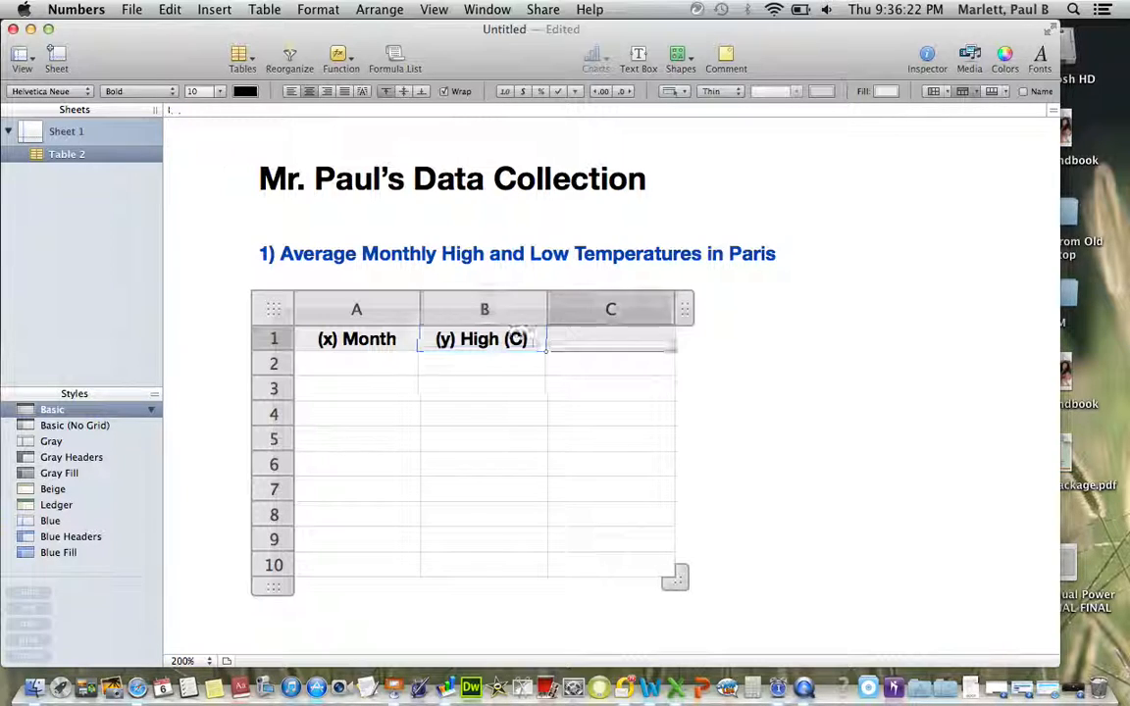
# Step: Enter the column header "(y) Low (C)" in C1
pyautogui.write('(y)')
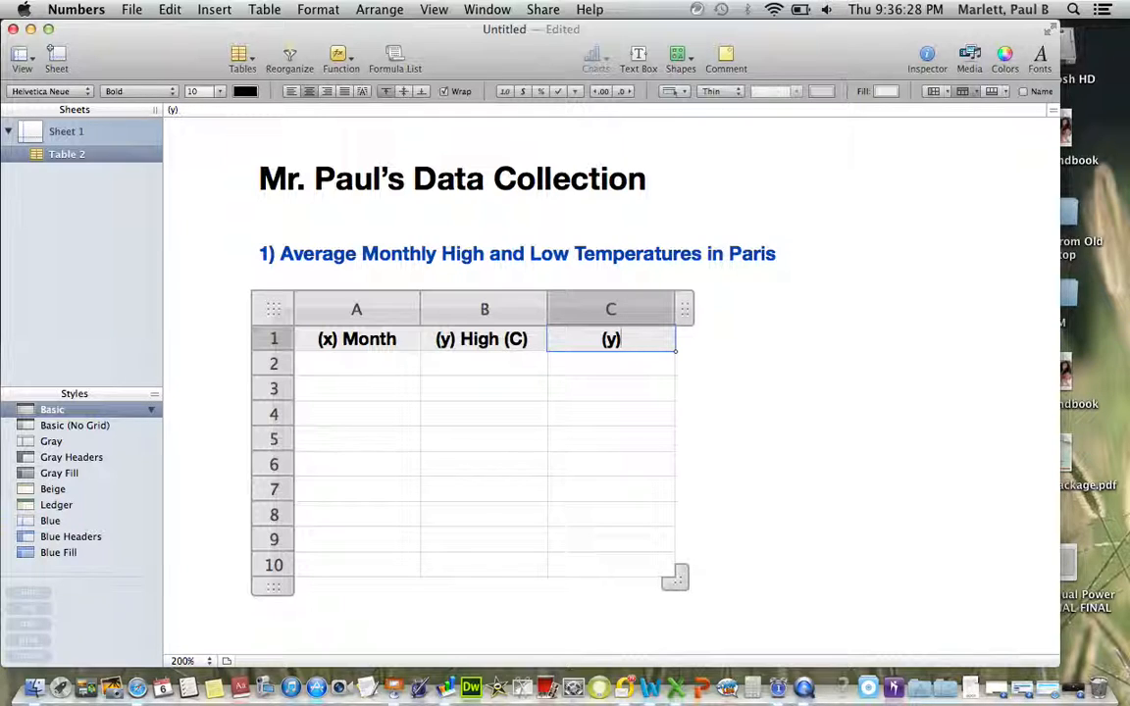
pyautogui.click(349, 339)
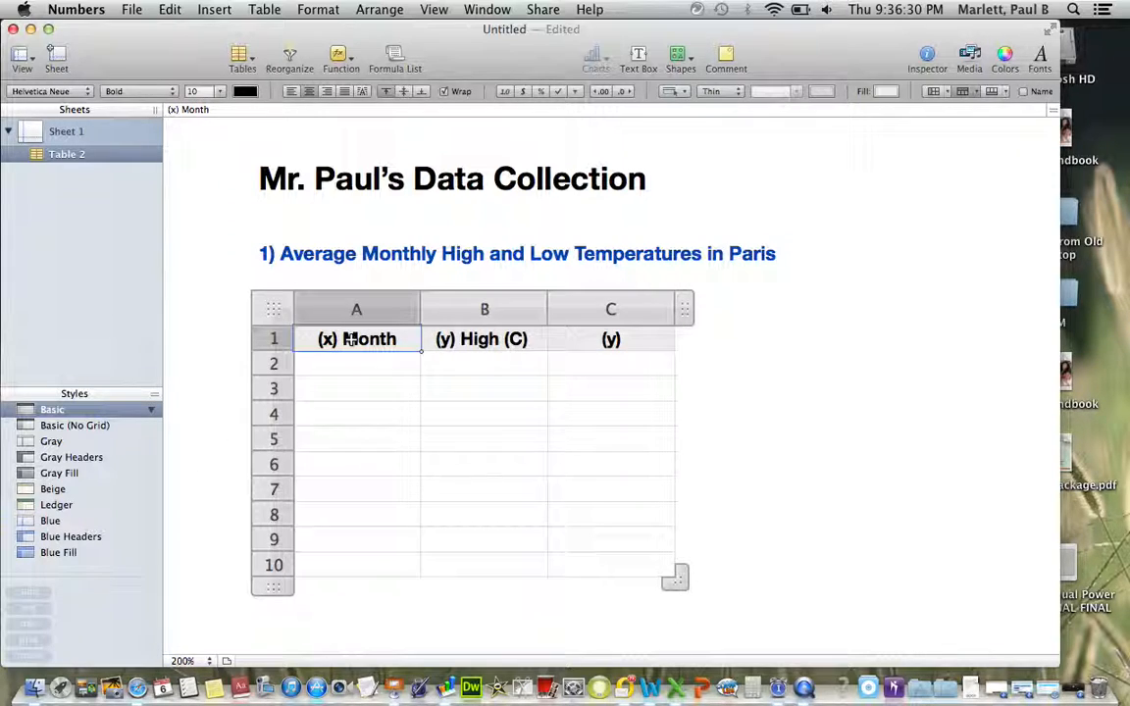
pyautogui.click(484, 340)
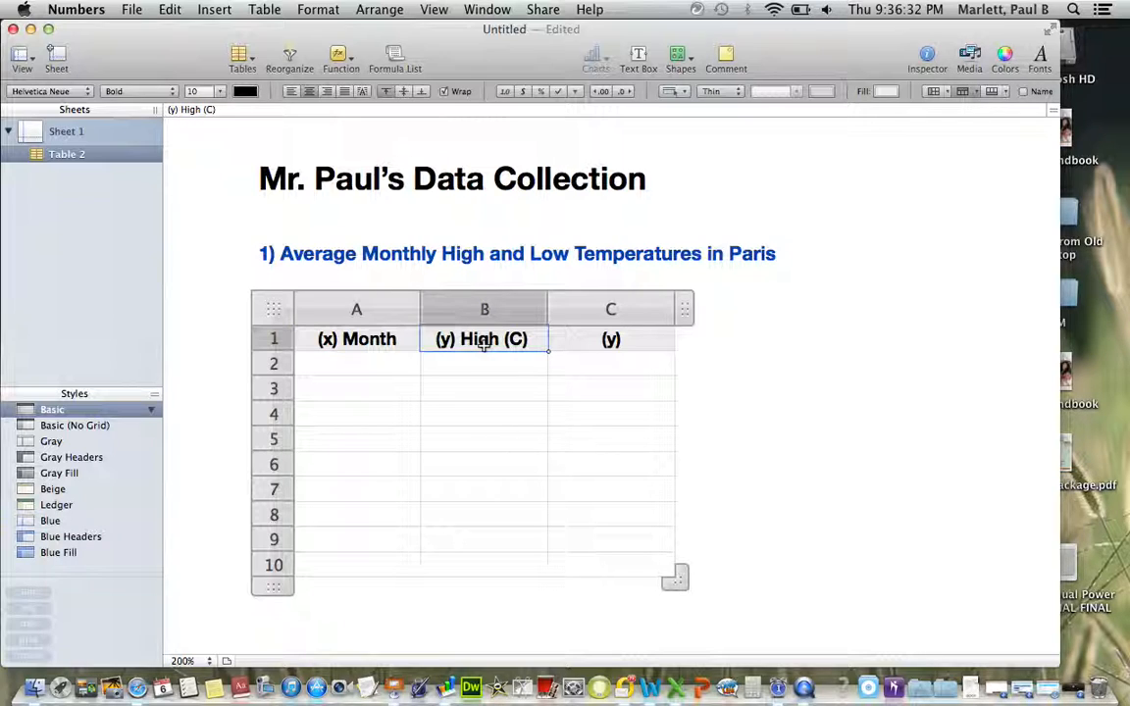
pyautogui.click(616, 341)
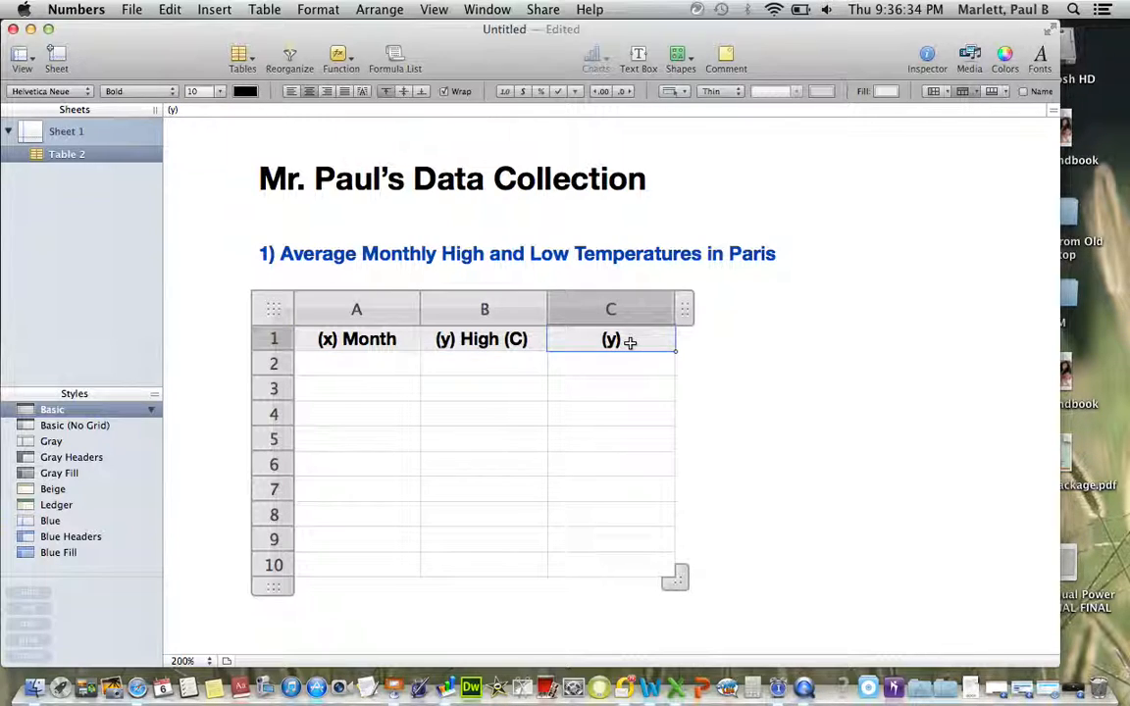
pyautogui.click(359, 337)
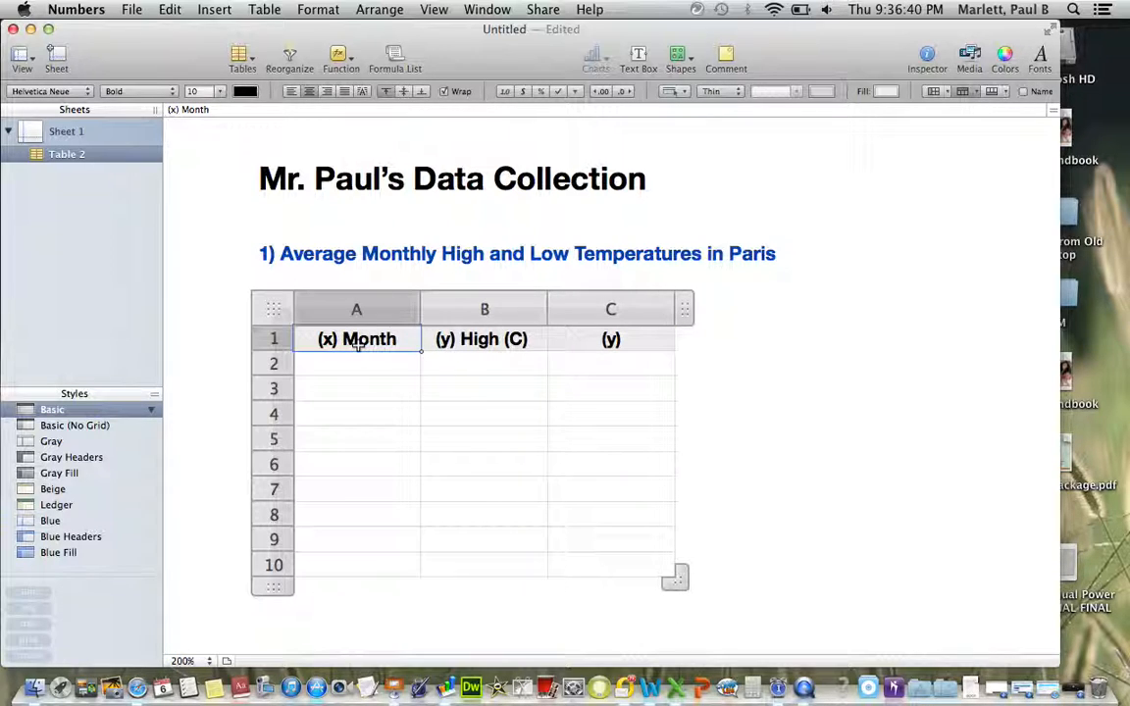
pyautogui.click(481, 338)
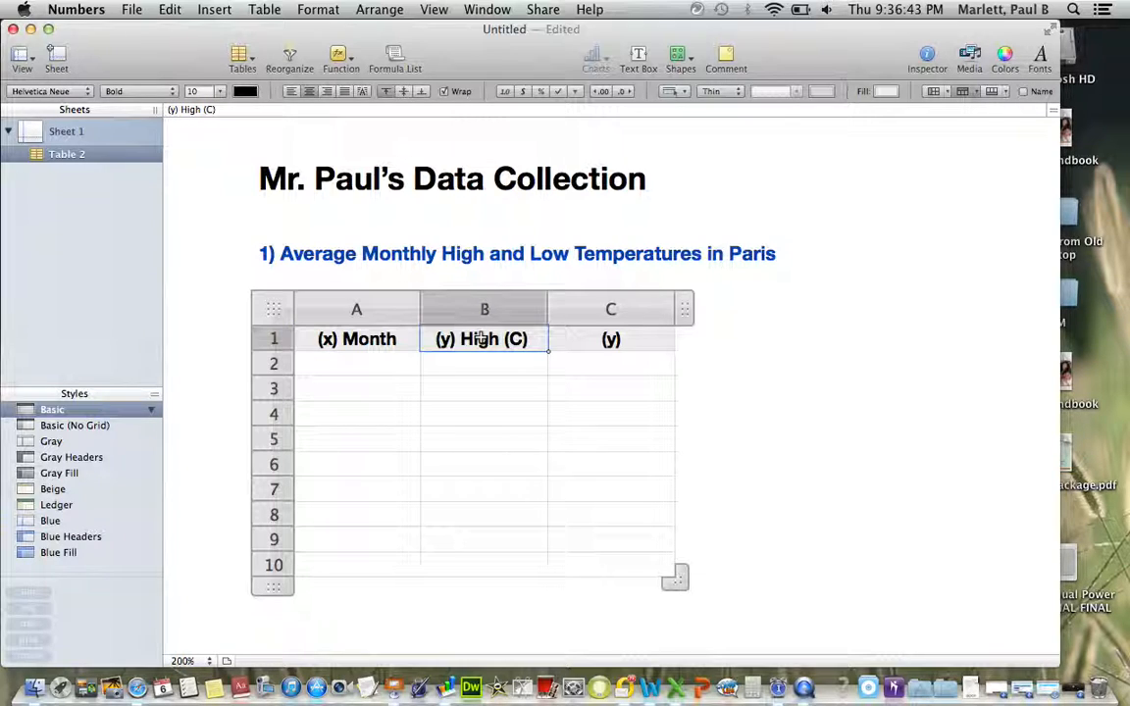
pyautogui.click(624, 339)
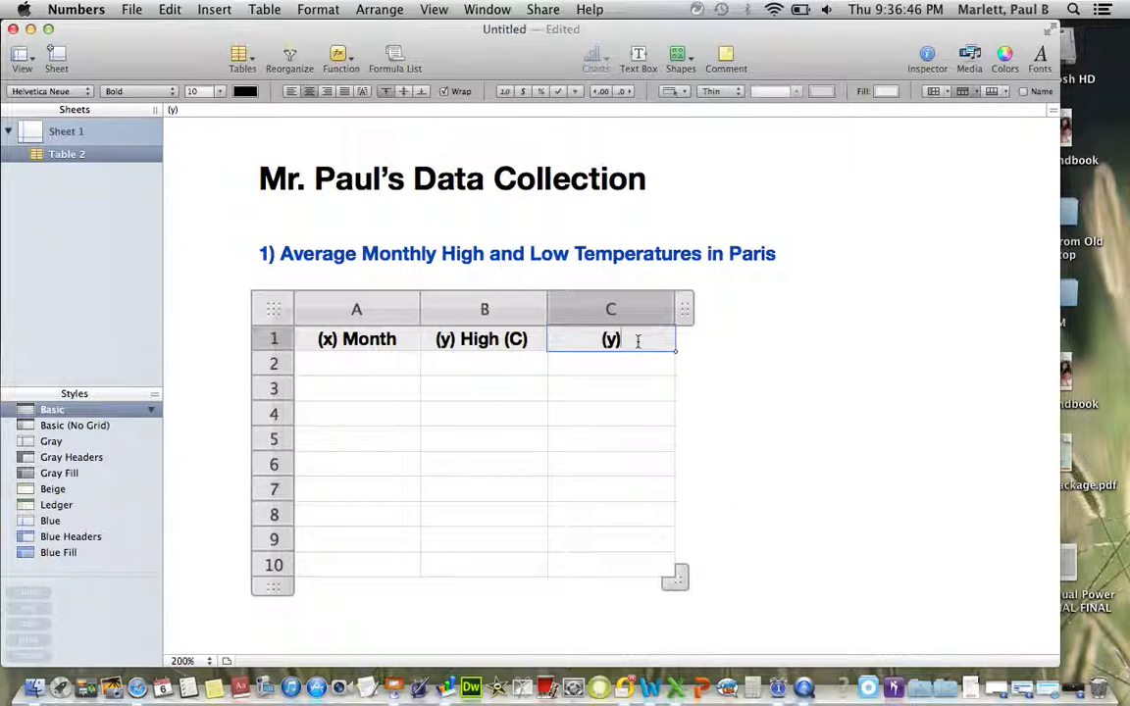
pyautogui.write('Low')
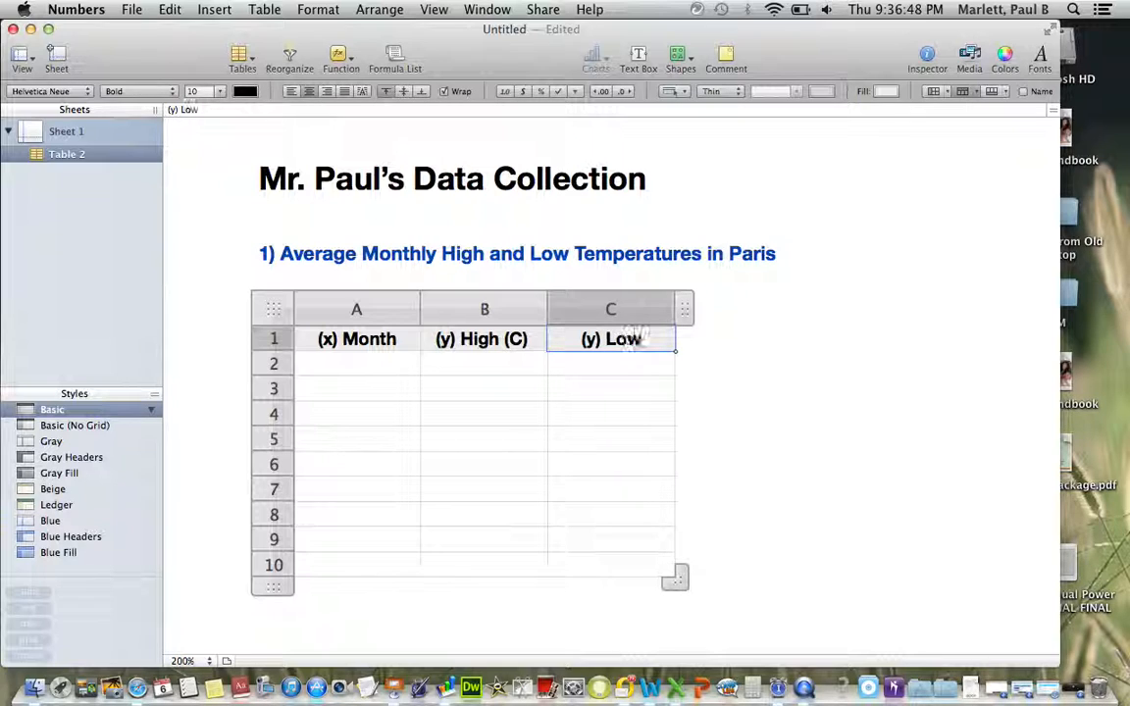
pyautogui.write(' (C)')
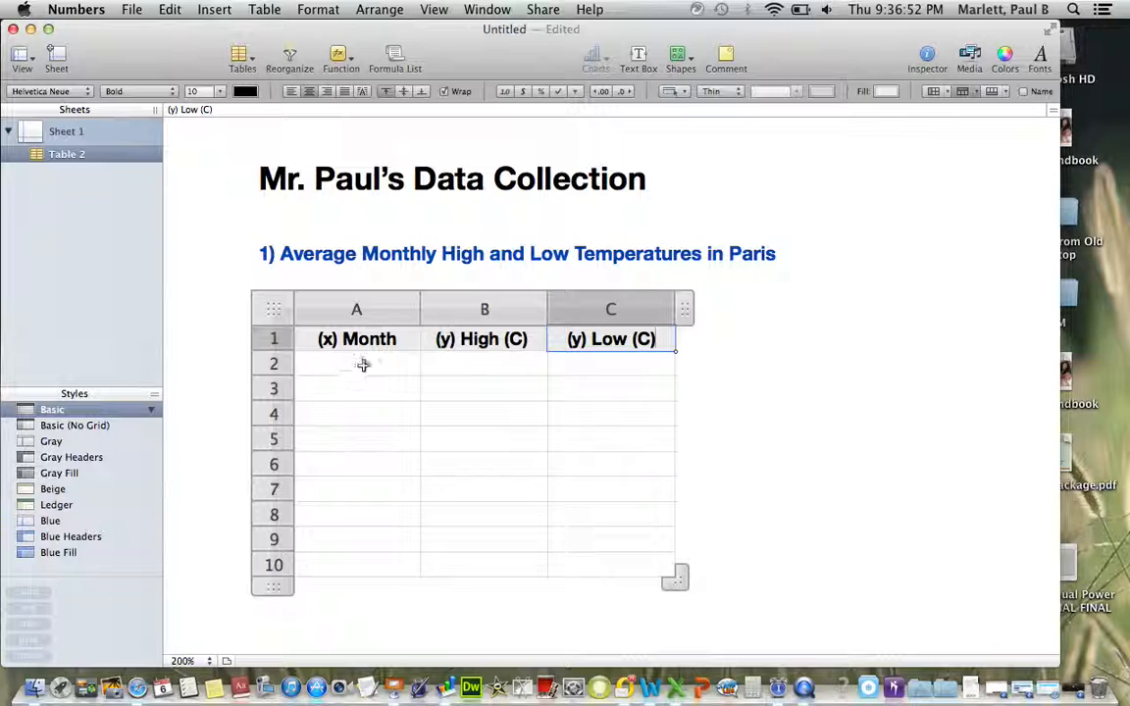
# Step: List the months Jan, Feb, March and April in cells A2 to A5 under the month header
pyautogui.click(363, 365)
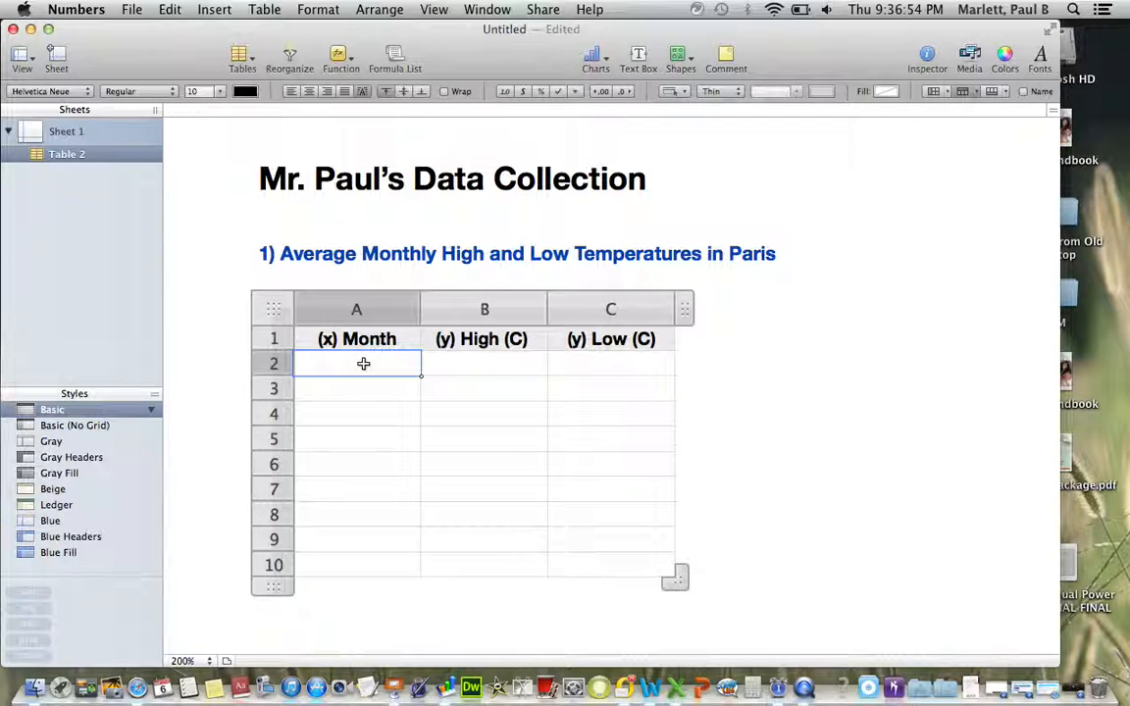
pyautogui.write('Jan')
pyautogui.press('Return')
pyautogui.write('Ge')
pyautogui.press('BackSpace')
pyautogui.press('BackSpace')
pyautogui.write('G')
pyautogui.press('BackSpace')
pyautogui.write('Feb')
pyautogui.press('Return')
pyautogui.write('March')
pyautogui.press('Return')
pyautogui.write('April')
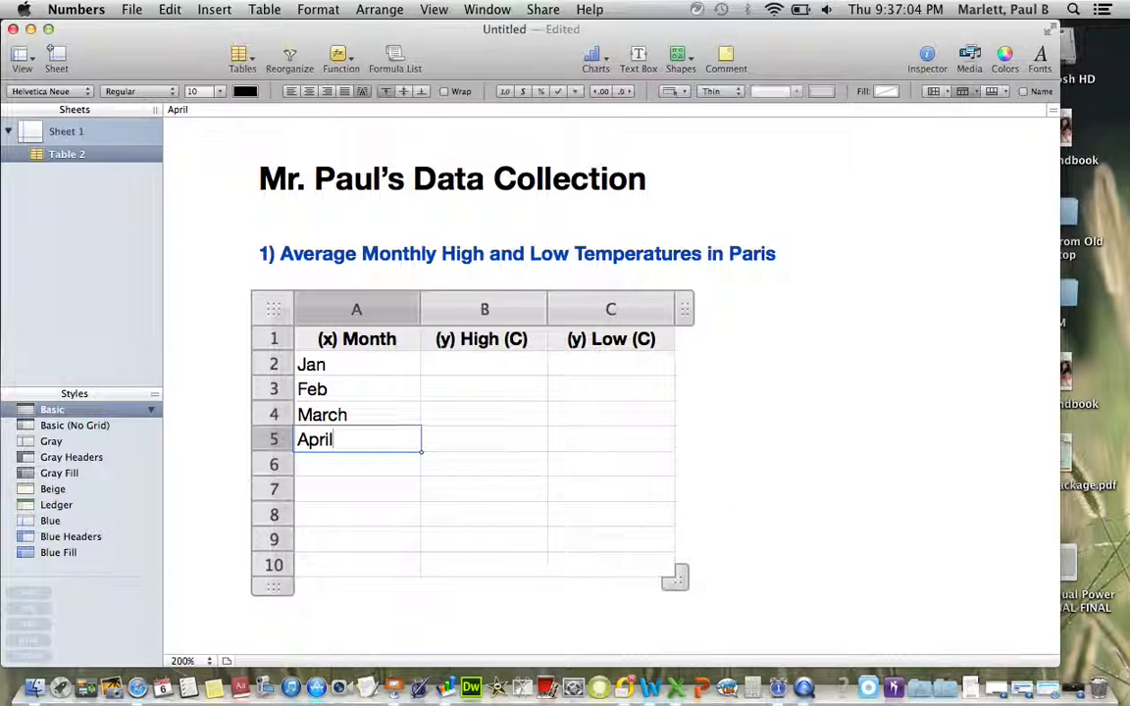
# Step: Continue the month list with May, June and July in cells A6 to A8
pyautogui.moveTo(388, 363); pyautogui.dragTo(390, 447)
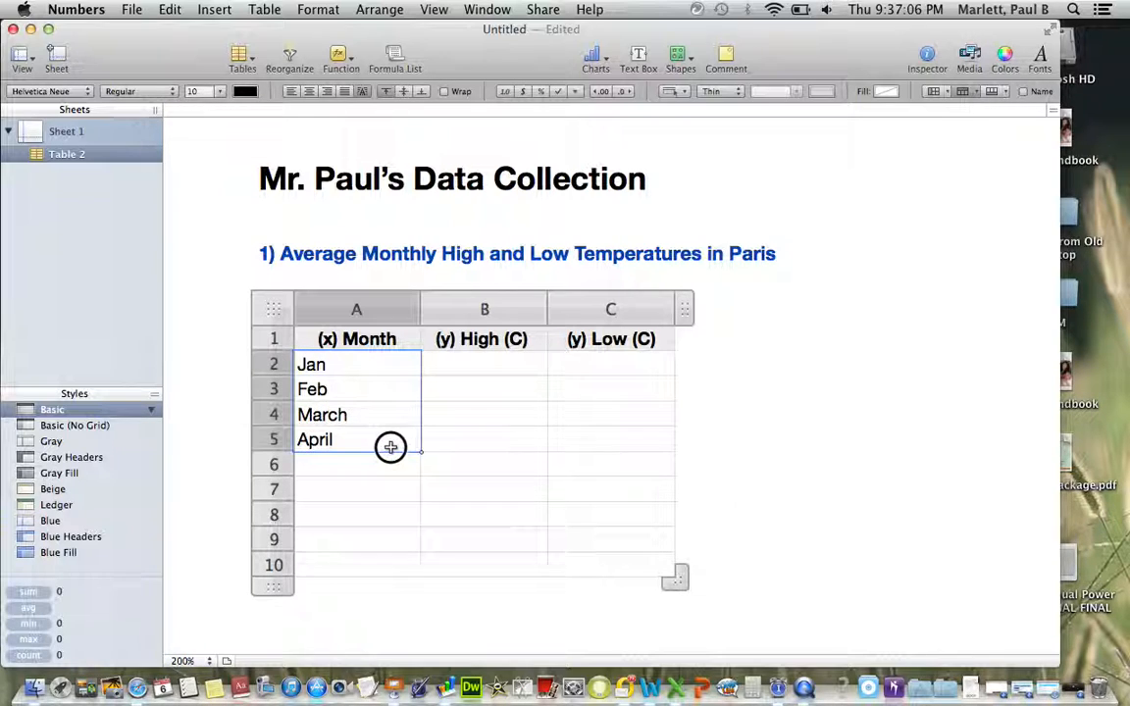
pyautogui.moveTo(420, 453); pyautogui.dragTo(397, 447)
pyautogui.click(345, 473)
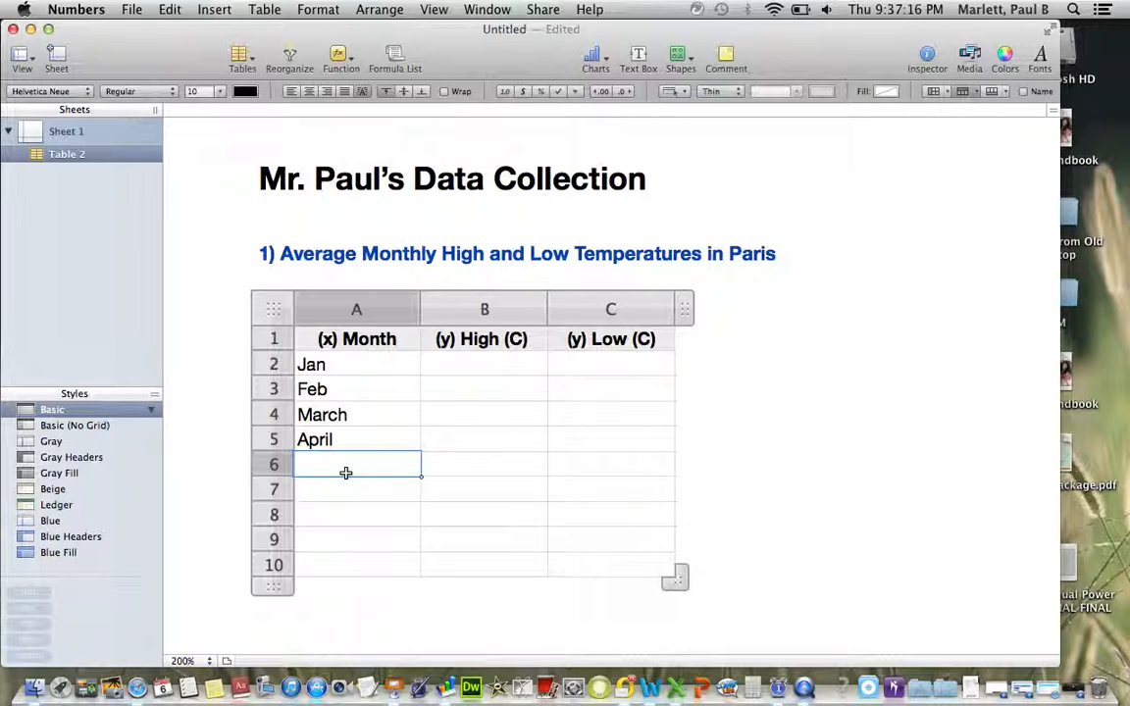
pyautogui.write('May')
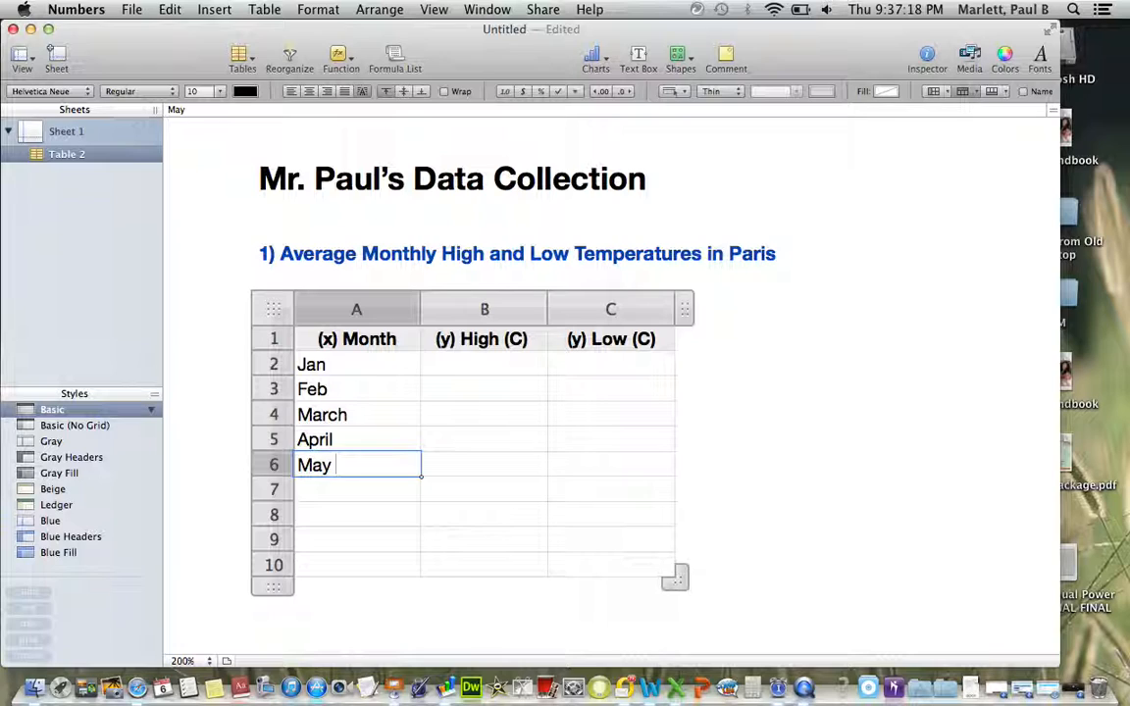
pyautogui.press('Return')
pyautogui.write('June')
pyautogui.press('Return')
pyautogui.write('Juley')
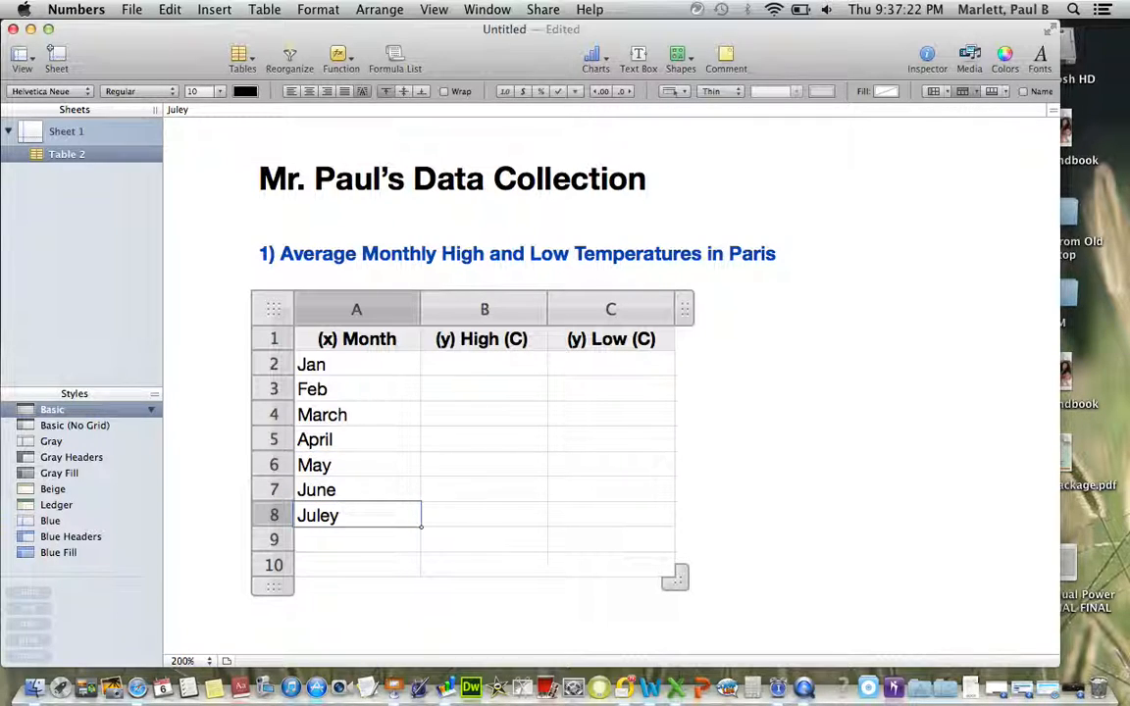
pyautogui.press('BackSpace')
pyautogui.press('BackSpace')
pyautogui.write('y')
# Step: Enter January's high temperature as 34 in B2 and its low temperature as 21 in C2
pyautogui.click(481, 368)
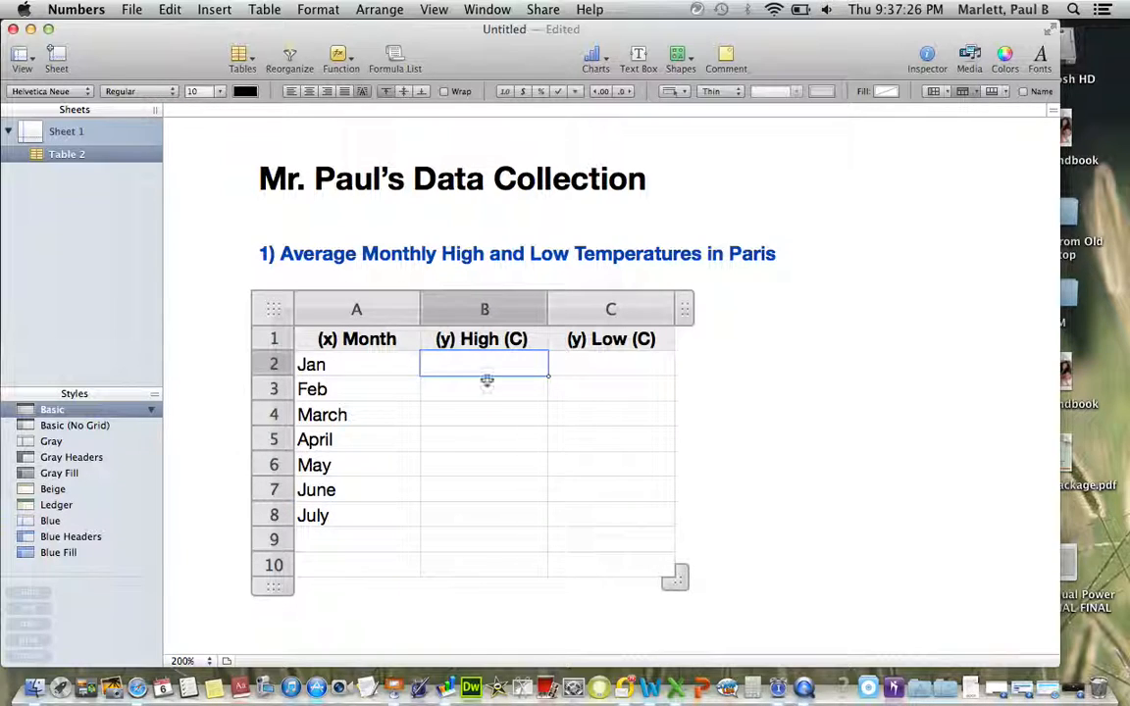
pyautogui.write('34')
pyautogui.press('Return')
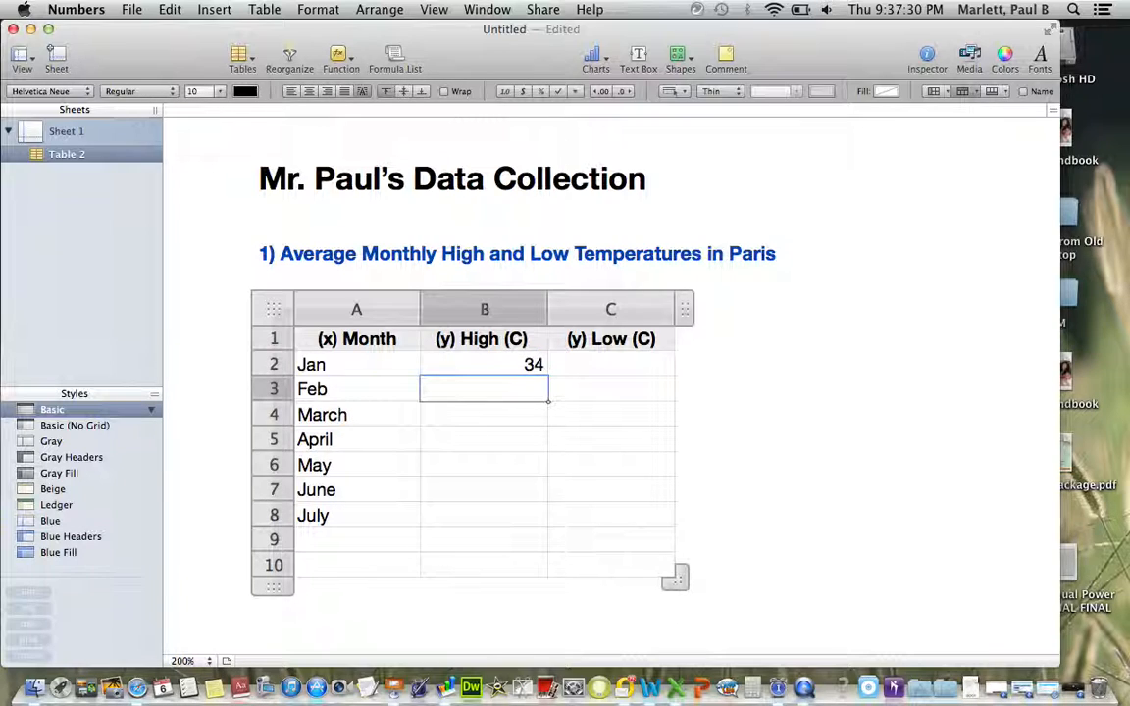
pyautogui.click(591, 362)
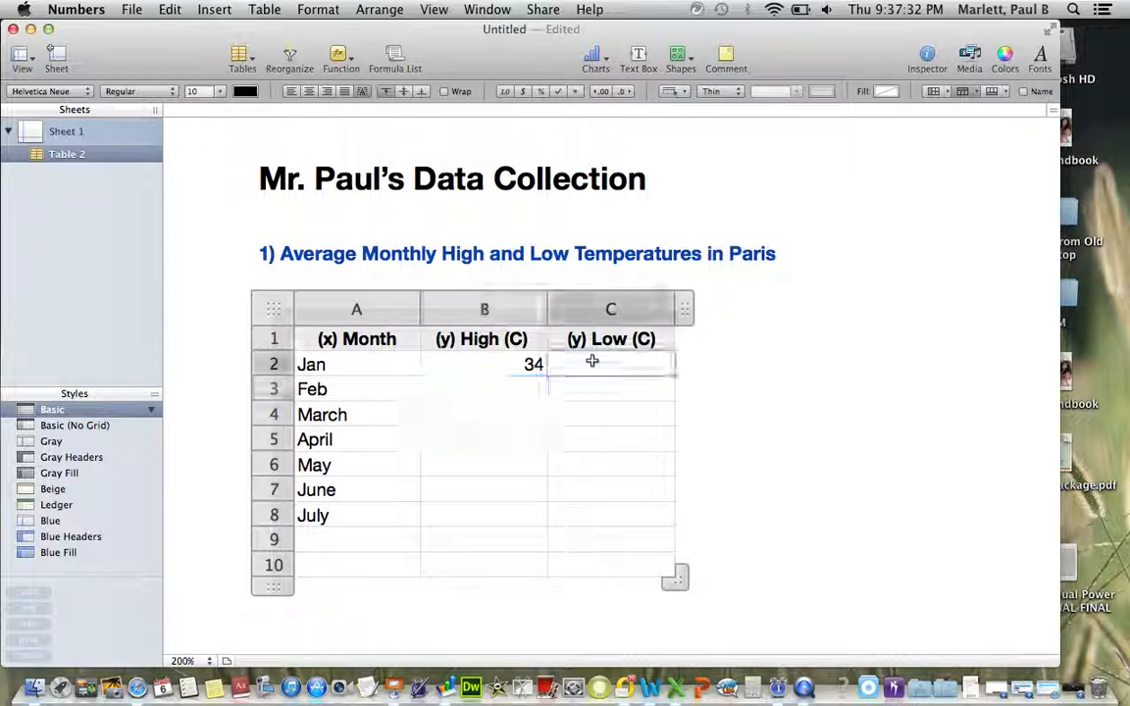
pyautogui.write('21')
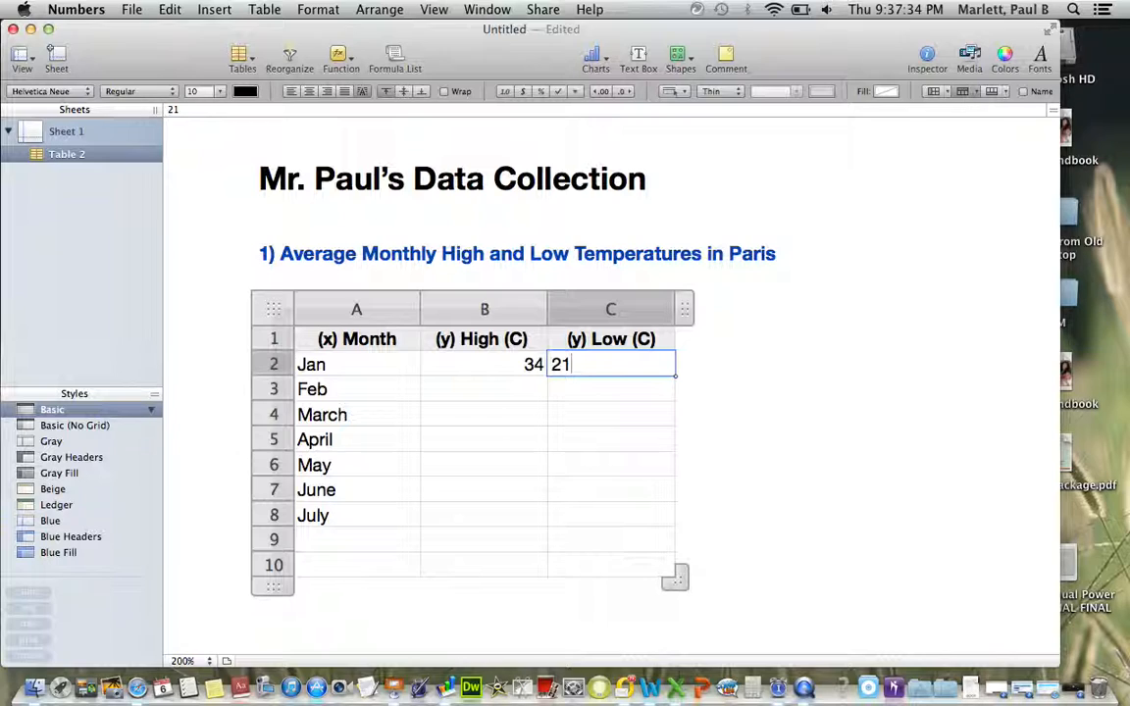
# Step: Enter February's high temperature as 27 in B3 and its low temperature as 21 in C3
pyautogui.press('Return')
pyautogui.click(504, 391)
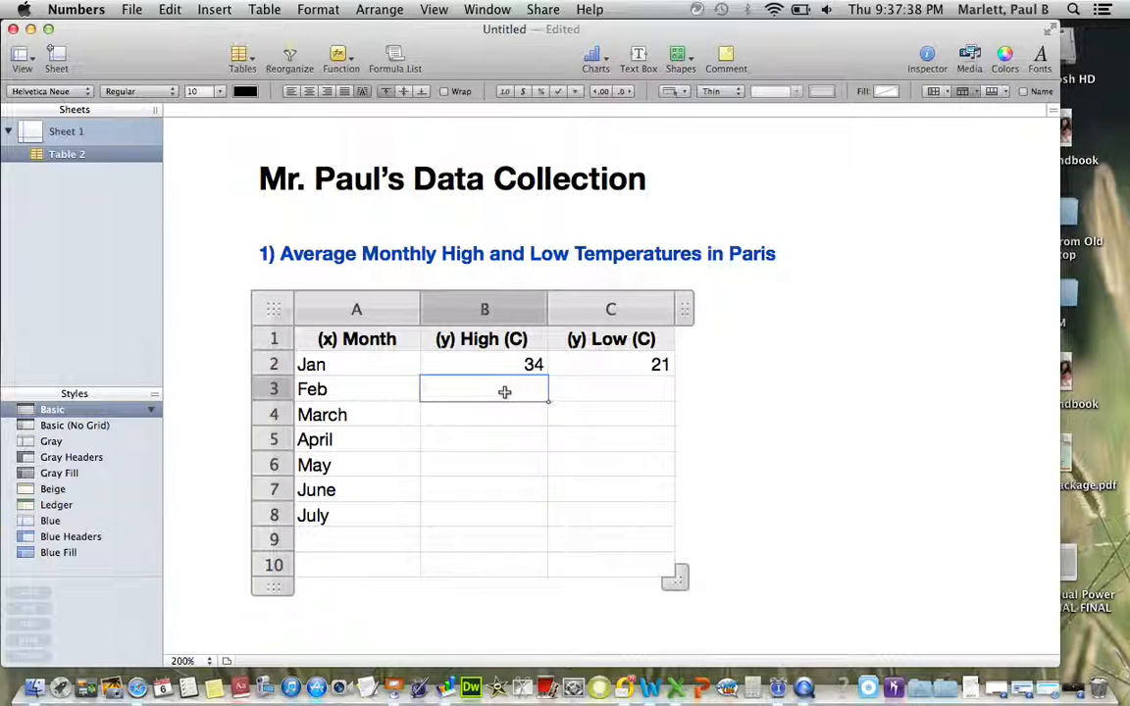
pyautogui.write('27')
pyautogui.press('Tab')
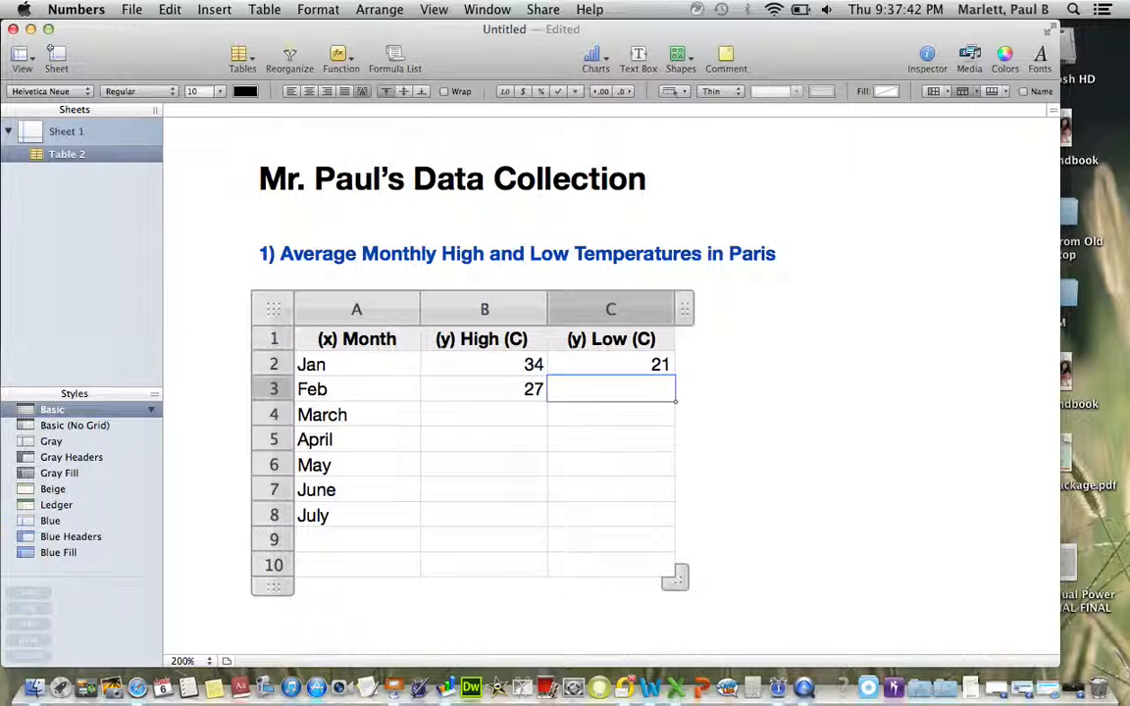
pyautogui.write('21')
pyautogui.press('Return')
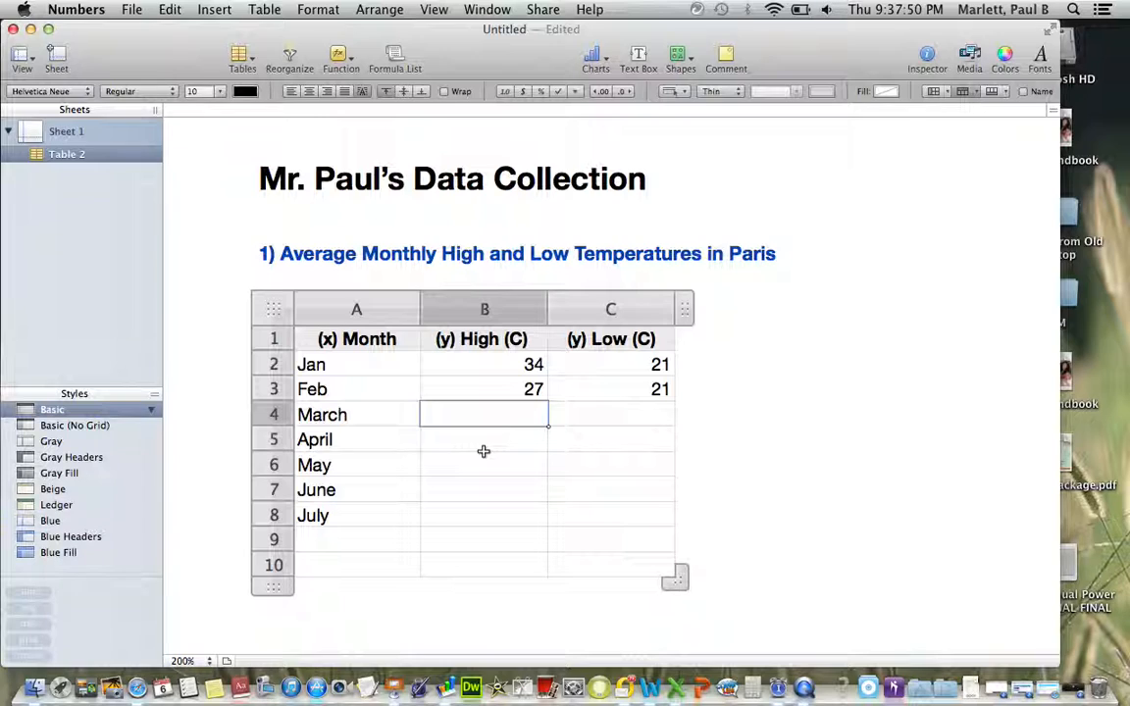
# Step: Enter March's high and low temperatures as 30 and 20 in row 4, and April's as 31 and 17 in row 5
pyautogui.write('30')
pyautogui.press('Tab')
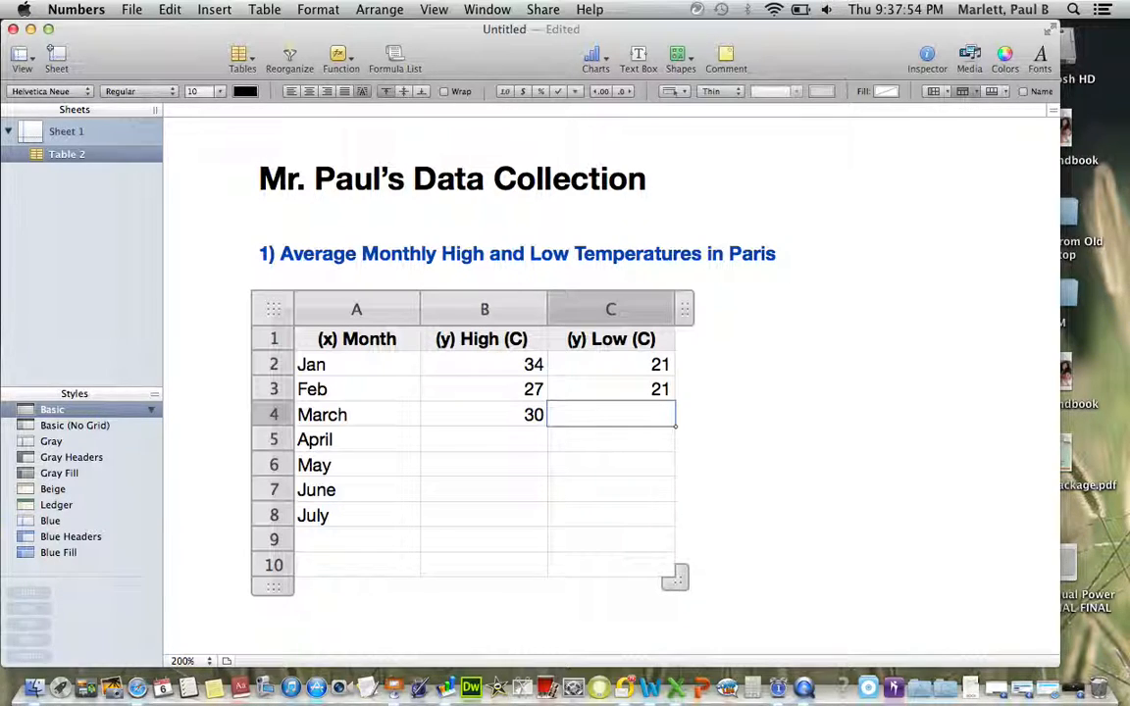
pyautogui.write('20')
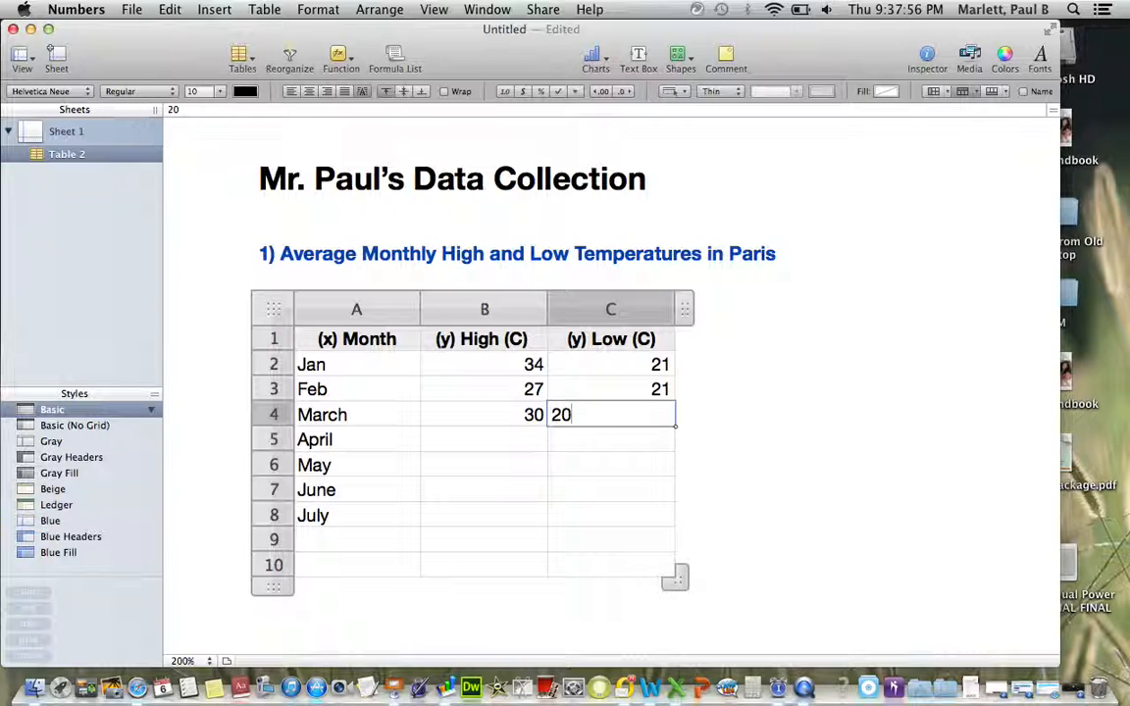
pyautogui.press('Return')
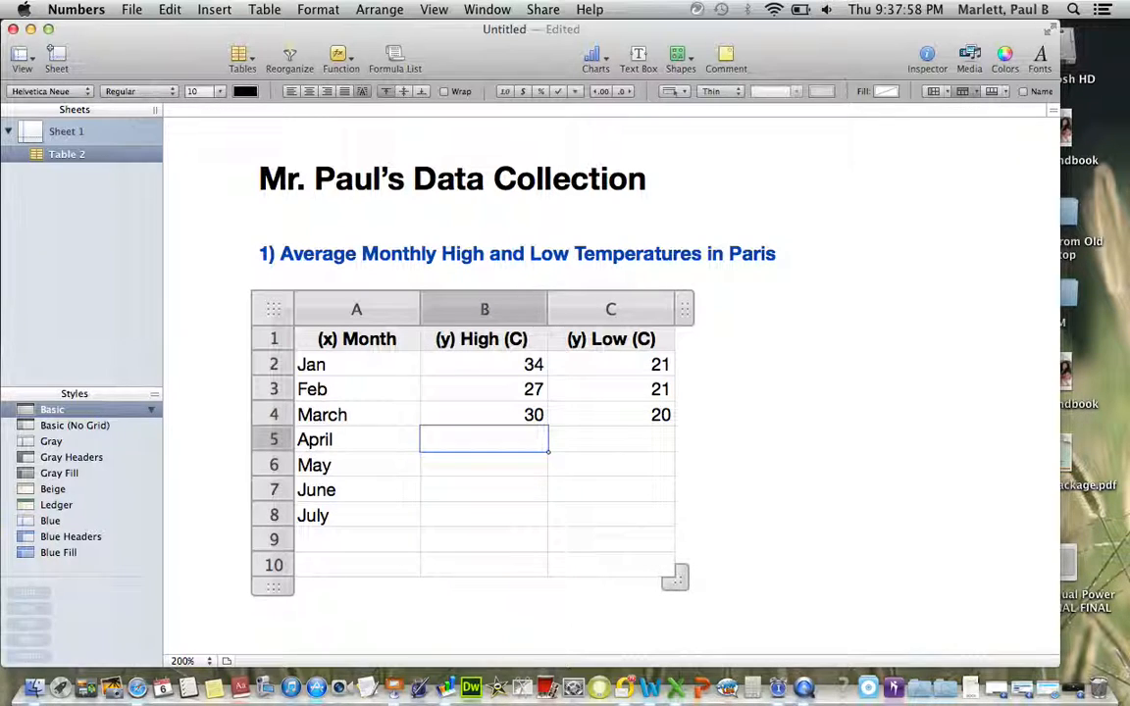
pyautogui.write('31')
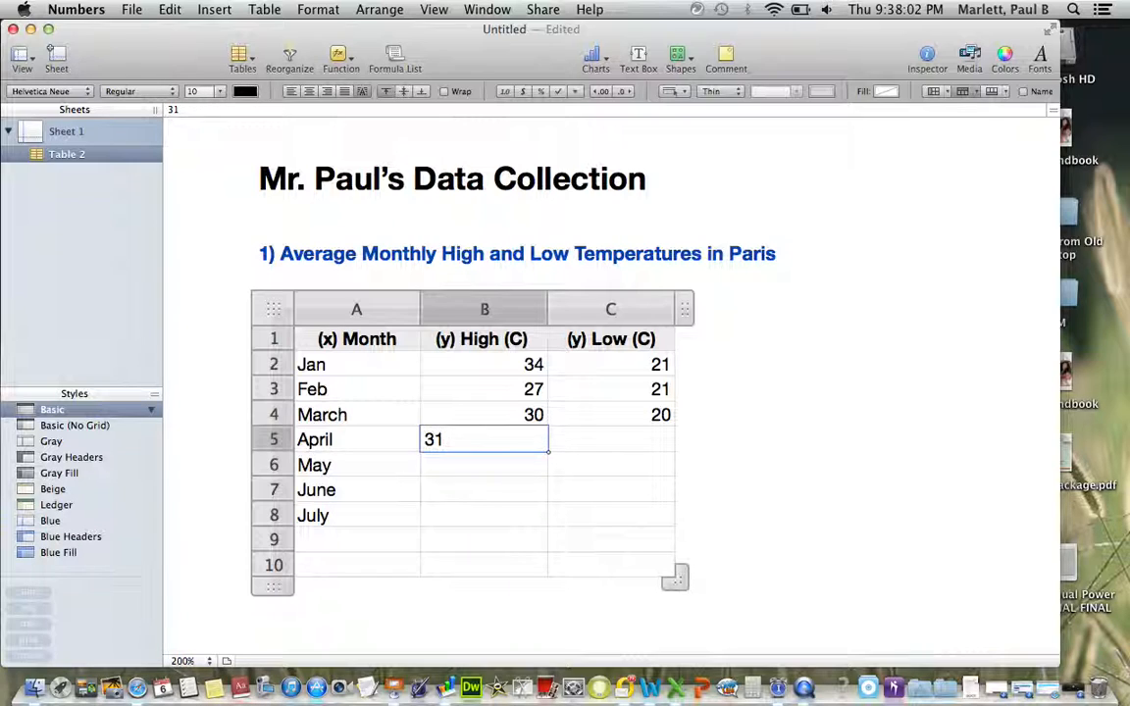
pyautogui.press('Tab')
pyautogui.write('17')
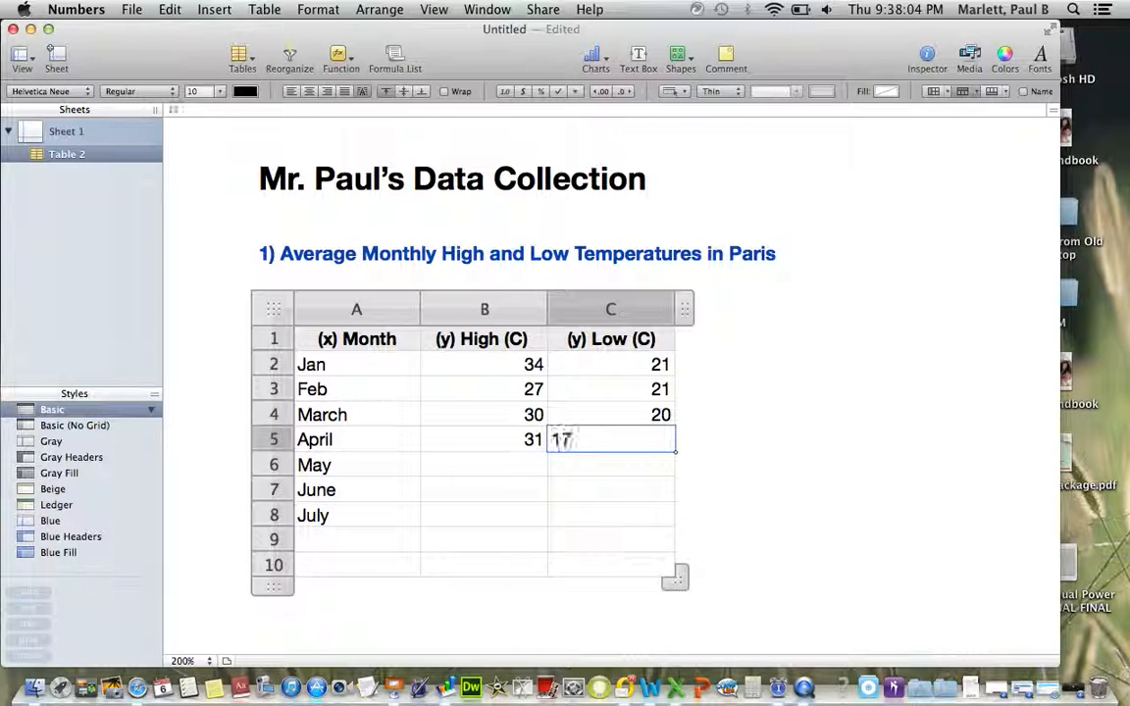
pyautogui.press('Return')
# Step: Enter May's high and low temperatures as 31 and 18 in row 6, and June's as 27 and 10 in row 7
pyautogui.write('31')
pyautogui.press('Tab')
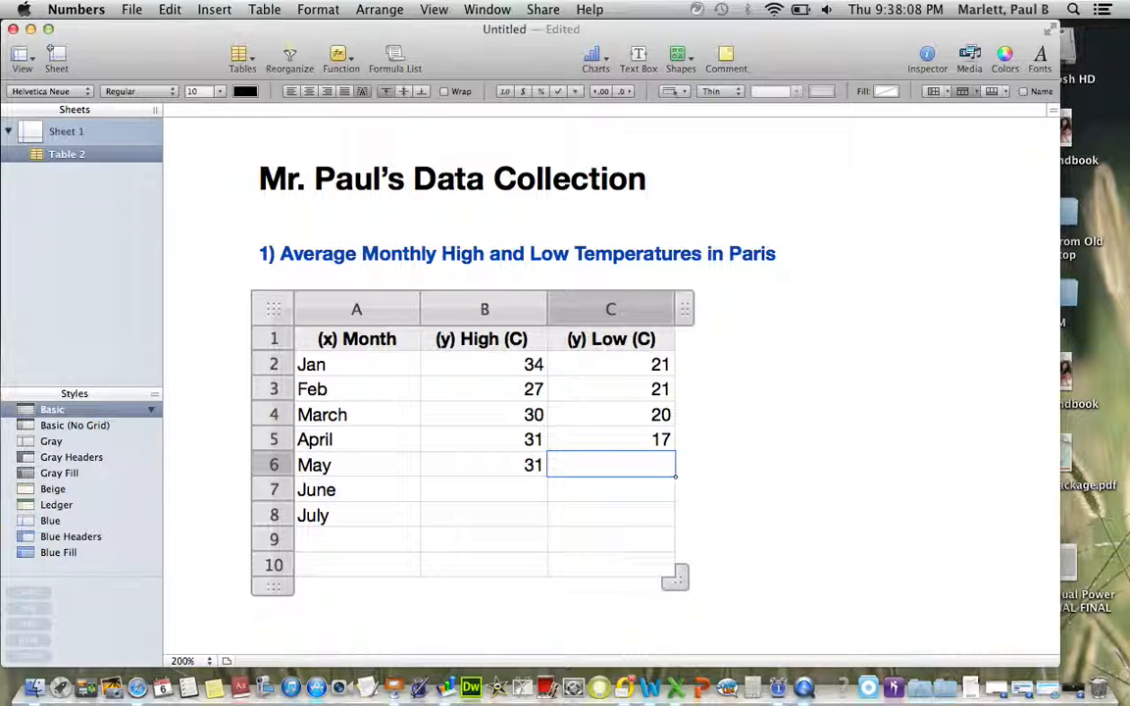
pyautogui.write('18')
pyautogui.press('Return')
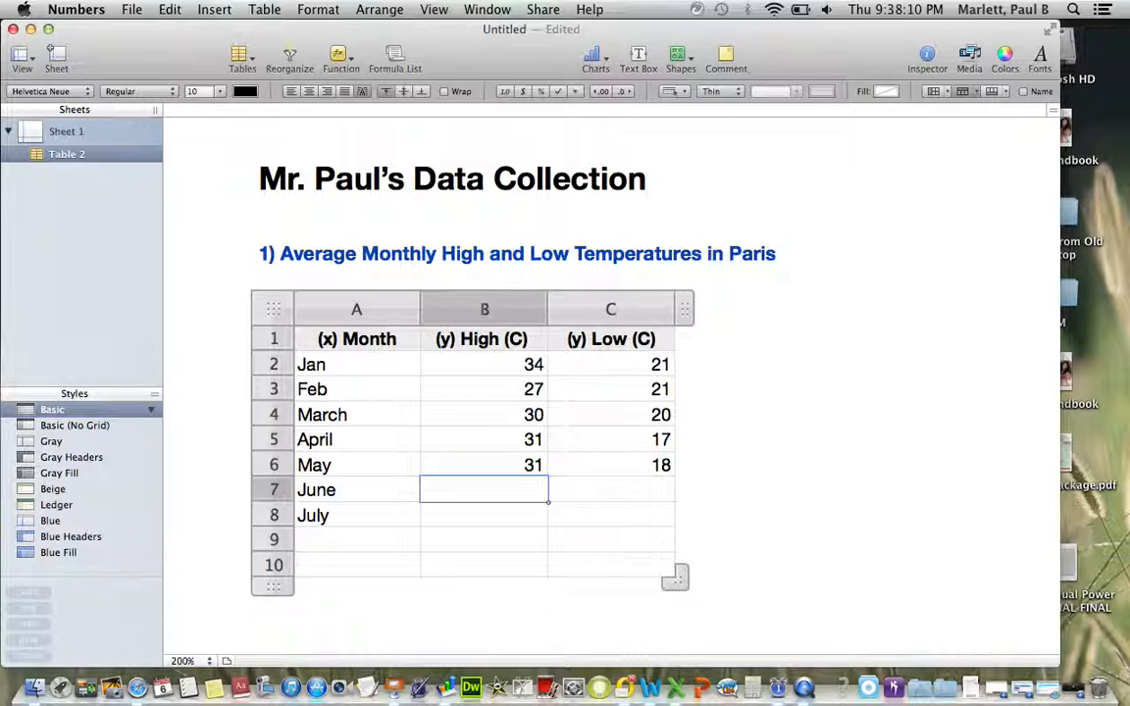
pyautogui.write('27')
pyautogui.press('Tab')
pyautogui.write('10')
pyautogui.press('Return')
# Step: Enter July's high temperature as 21 in B8 and its low temperature as 8 in C8
pyautogui.write('21')
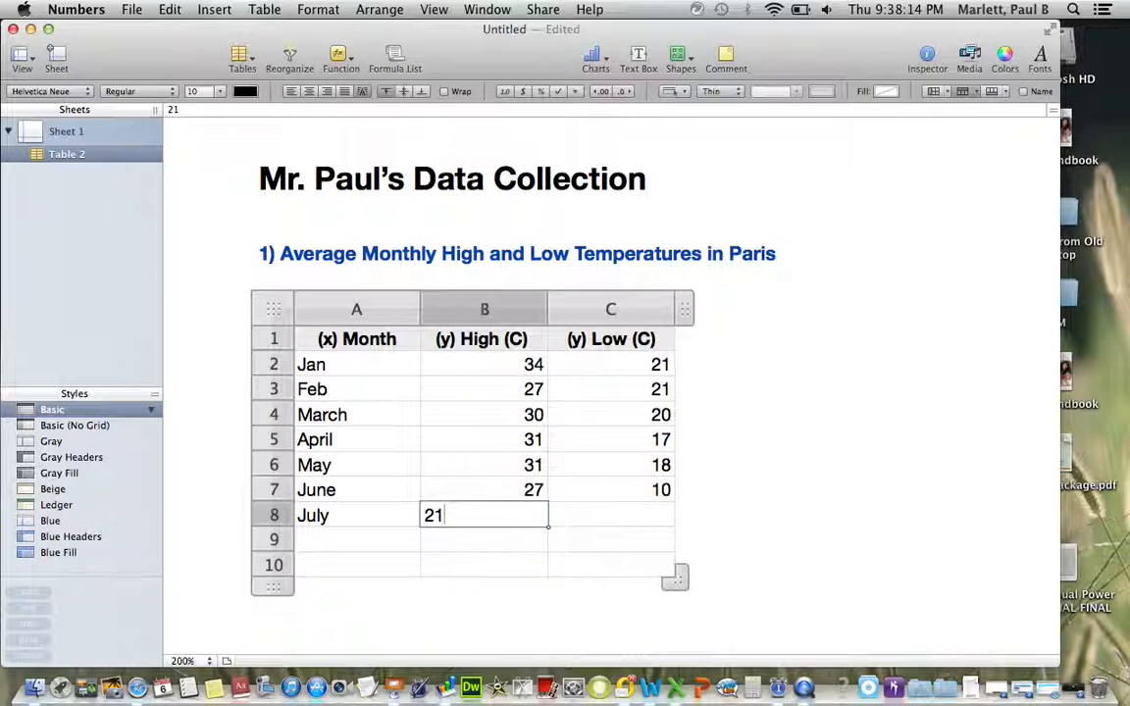
pyautogui.press('Tab')
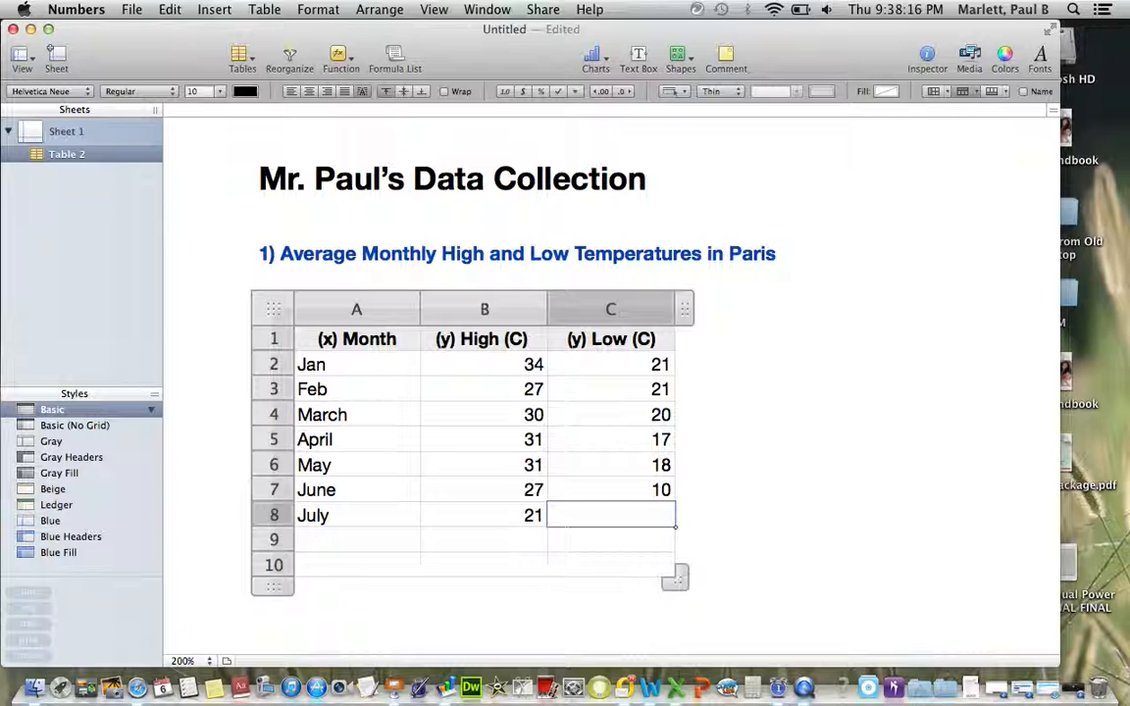
pyautogui.write('8')
pyautogui.press('Return')
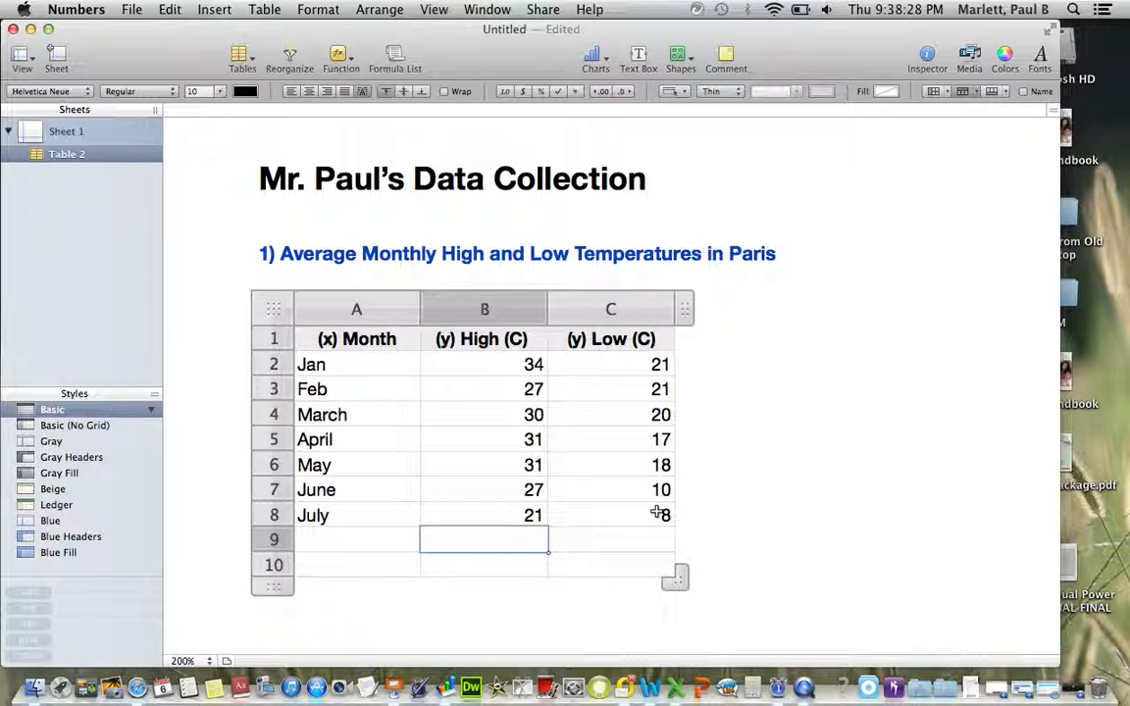
# Step: Centre the months and temperatures horizontally in cells A2 to C8
pyautogui.moveTo(307, 365); pyautogui.dragTo(641, 494)
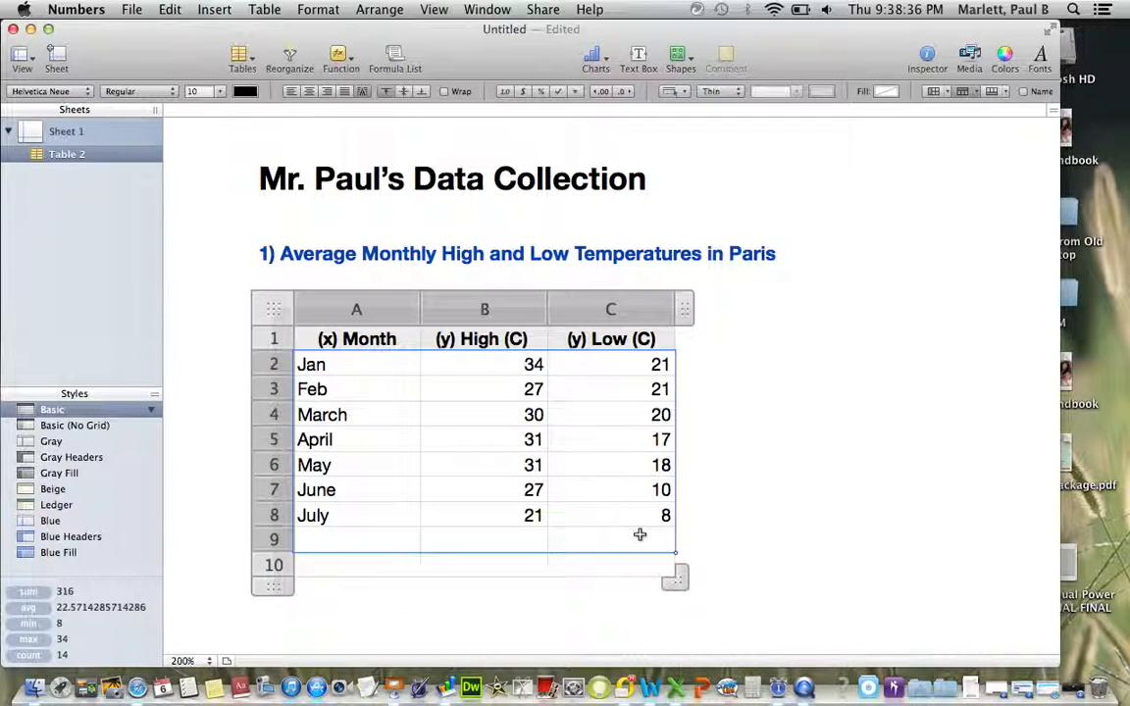
pyautogui.click(706, 412)
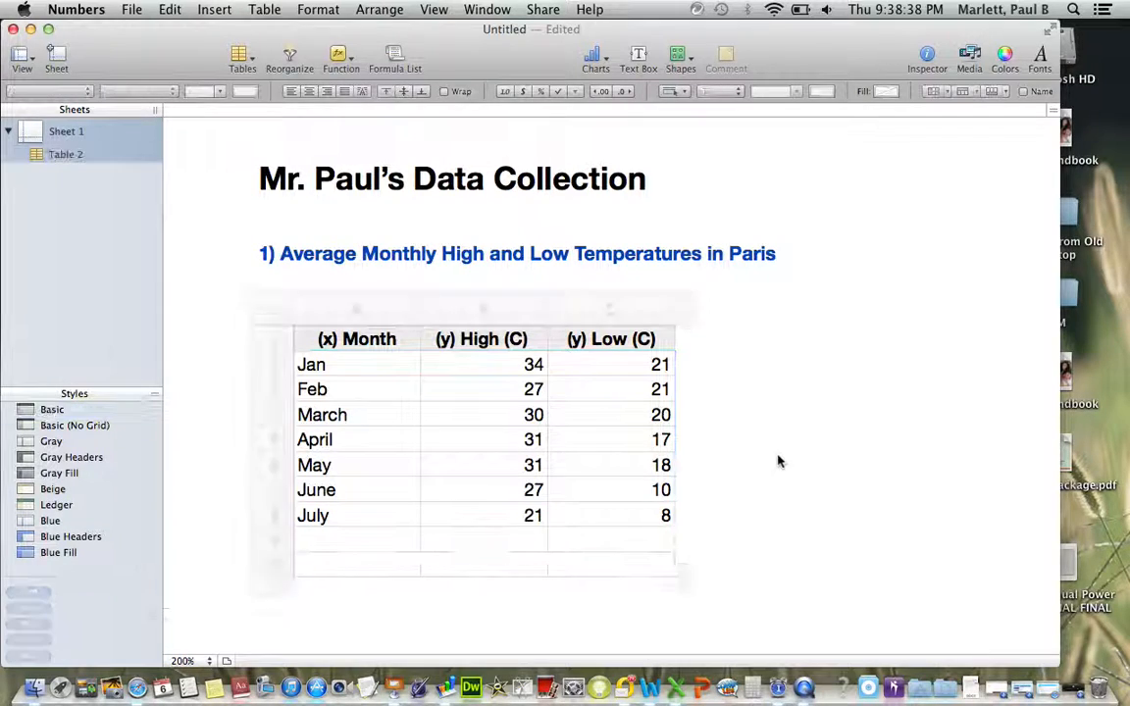
pyautogui.click(322, 367)
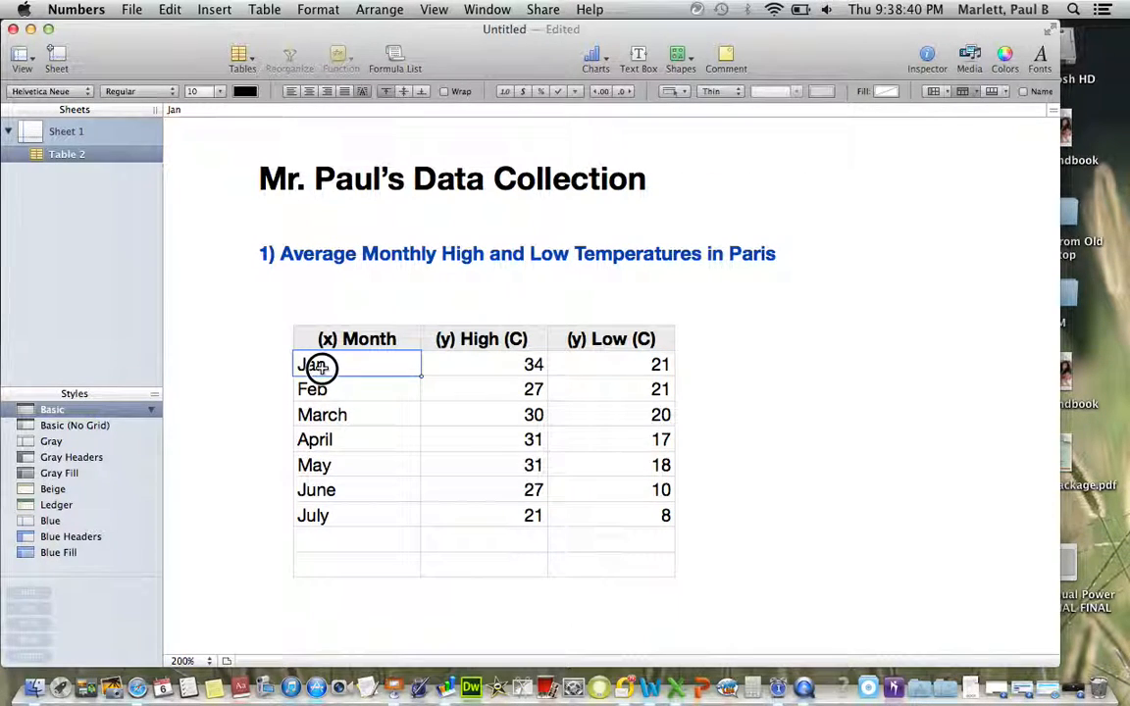
pyautogui.moveTo(322, 367); pyautogui.dragTo(622, 519)
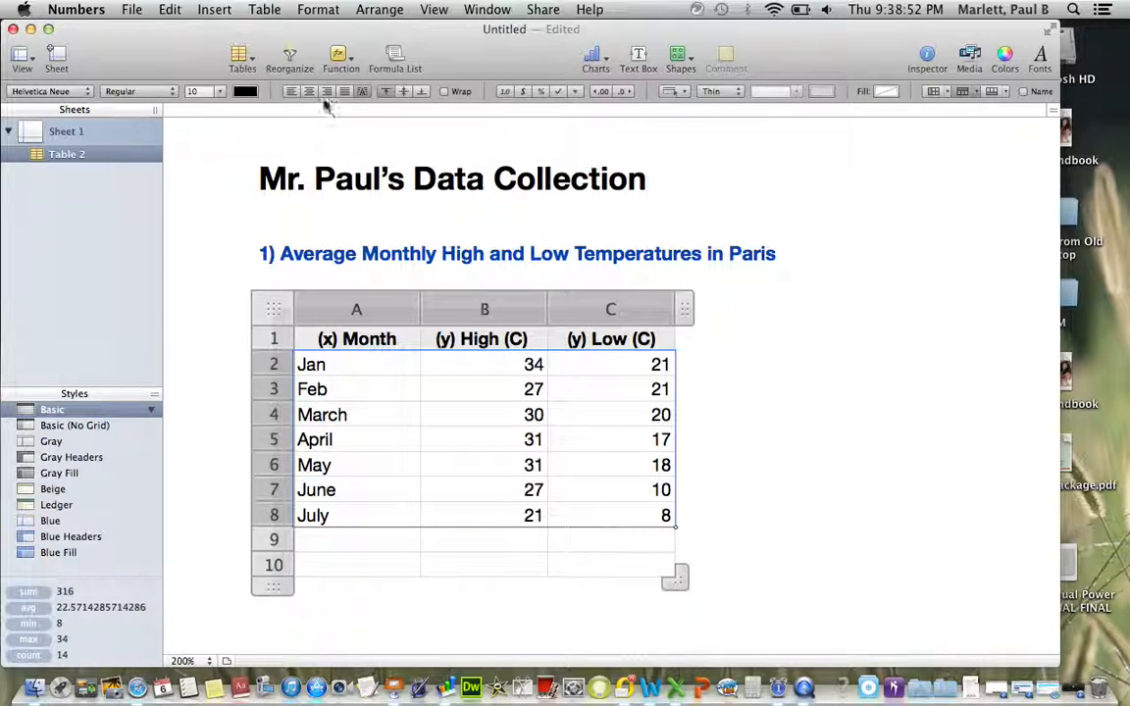
pyautogui.click(292, 94)
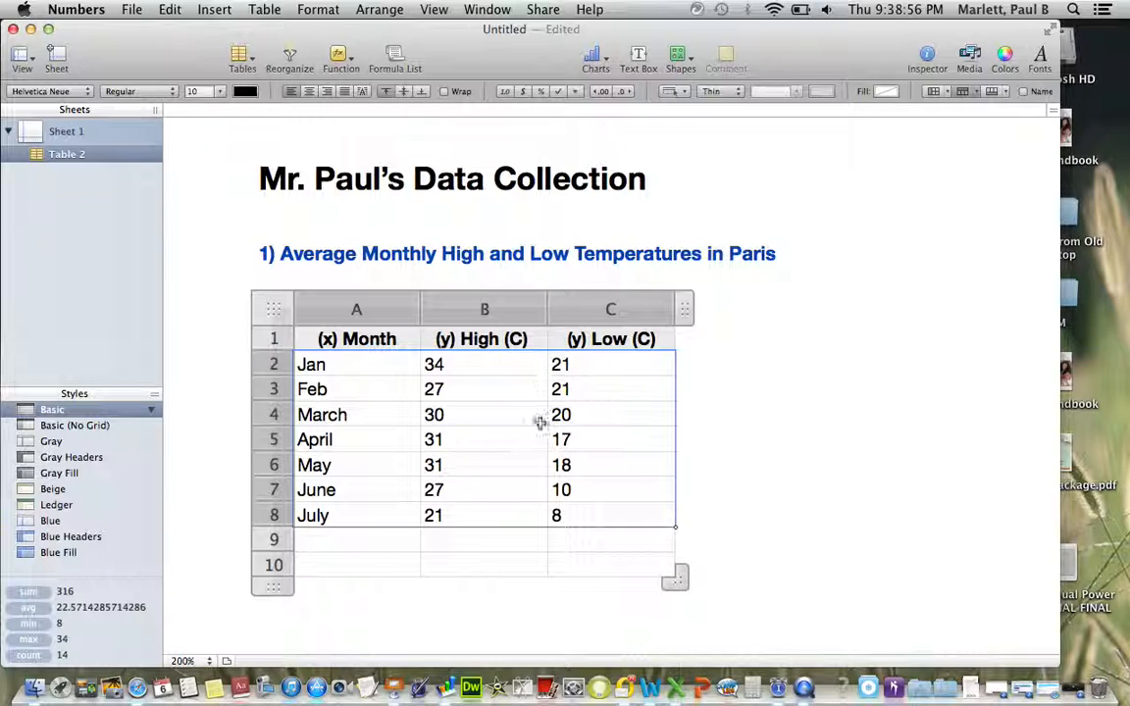
pyautogui.click(310, 91)
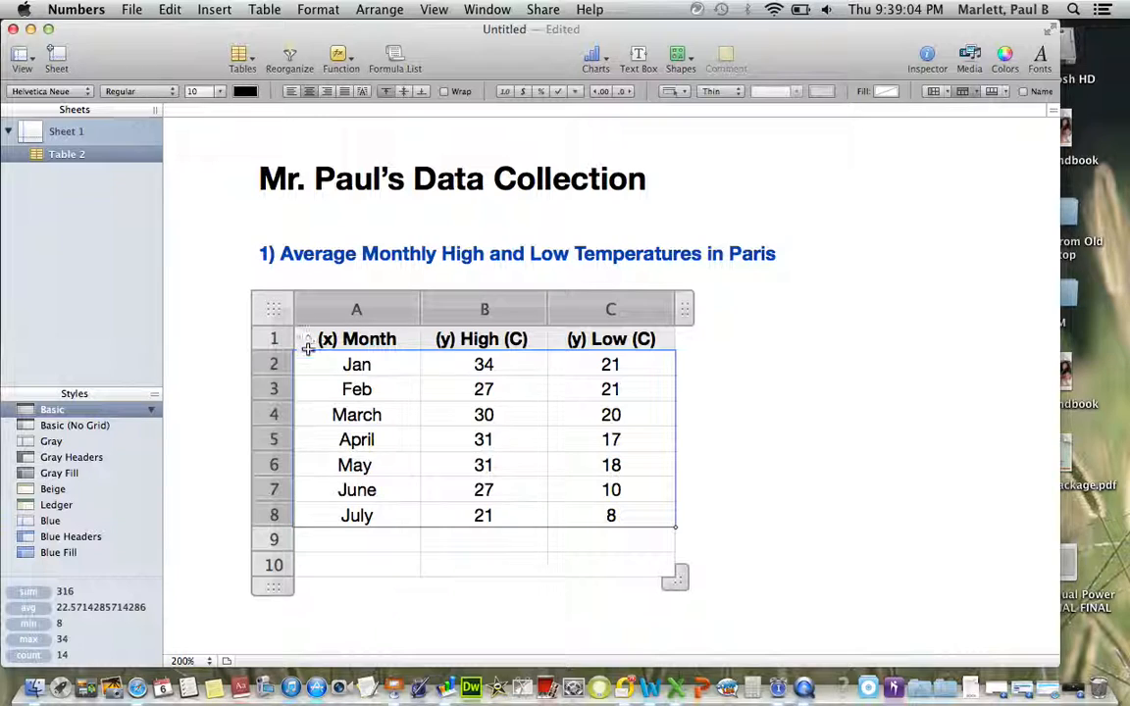
pyautogui.moveTo(310, 343); pyautogui.dragTo(653, 525)
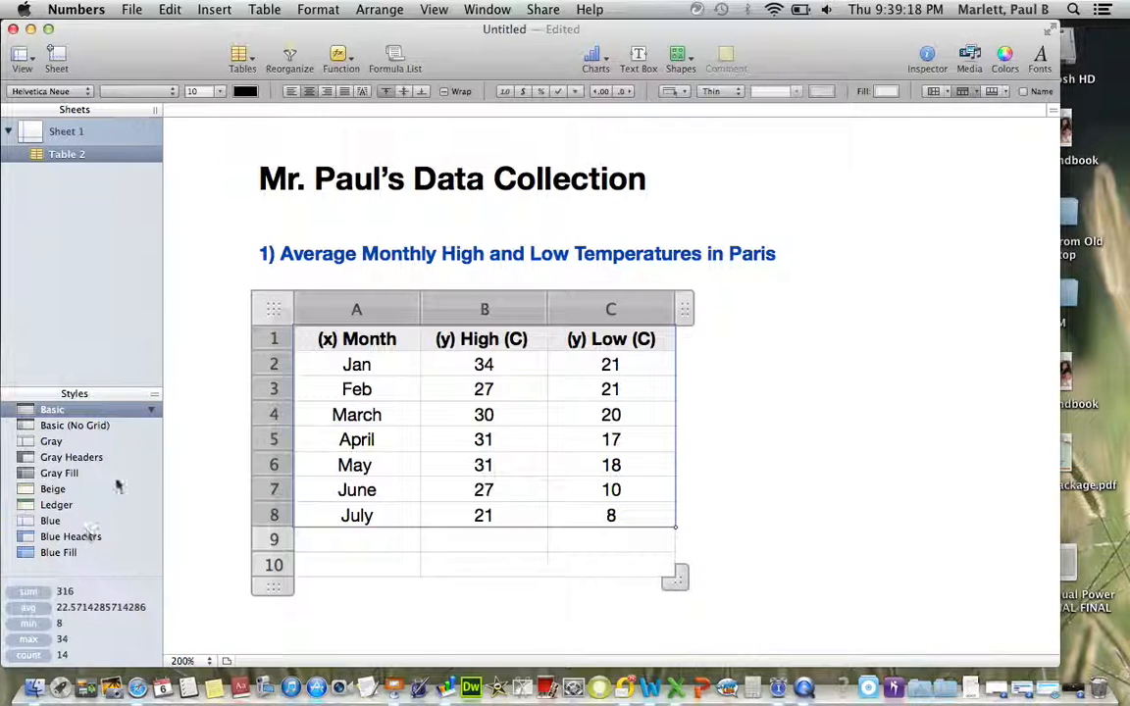
pyautogui.rightClick(340, 388)
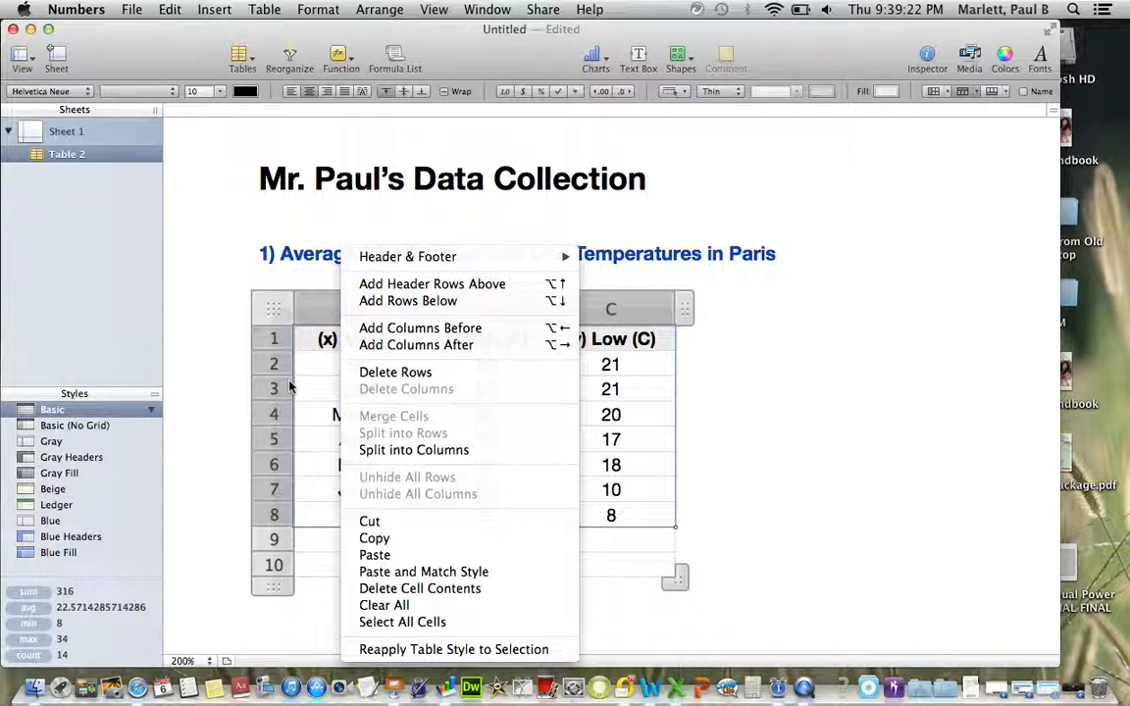
pyautogui.click(669, 386)
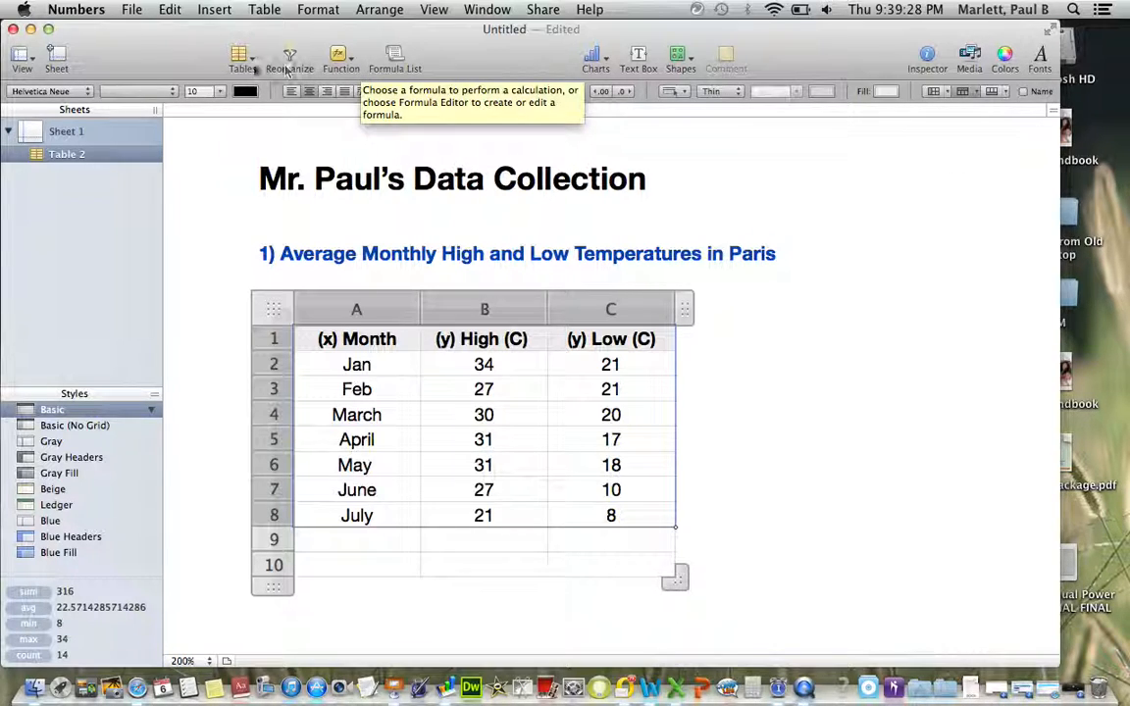
pyautogui.click(211, 9)
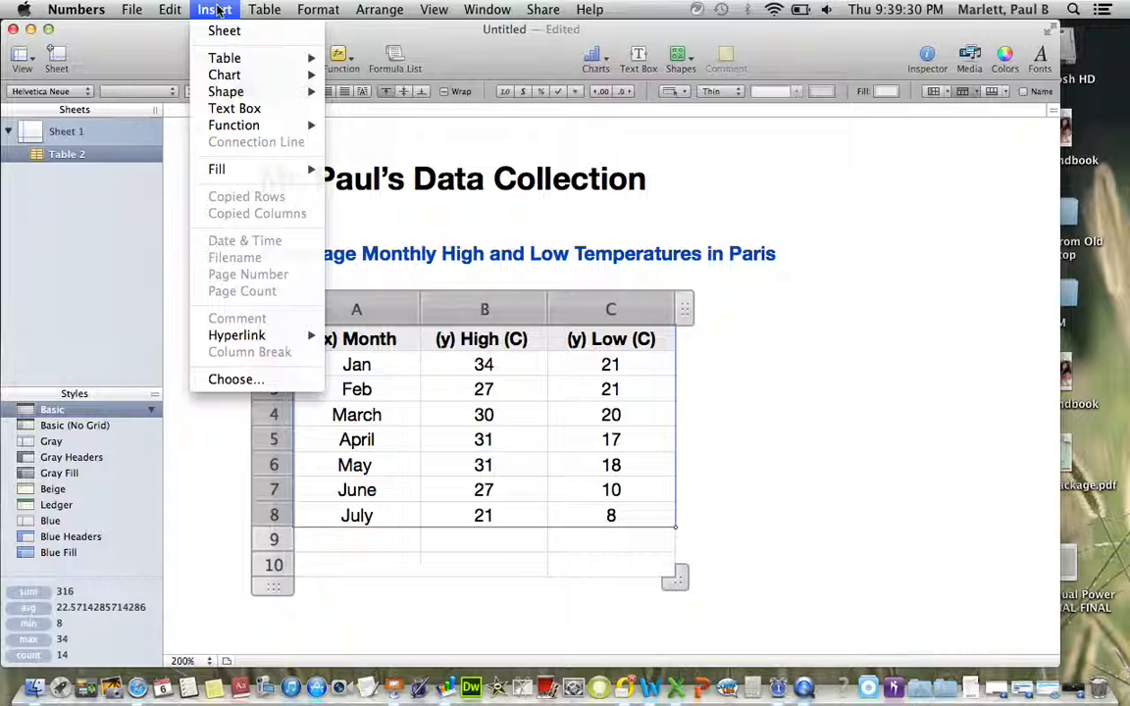
pyautogui.moveTo(281, 9)
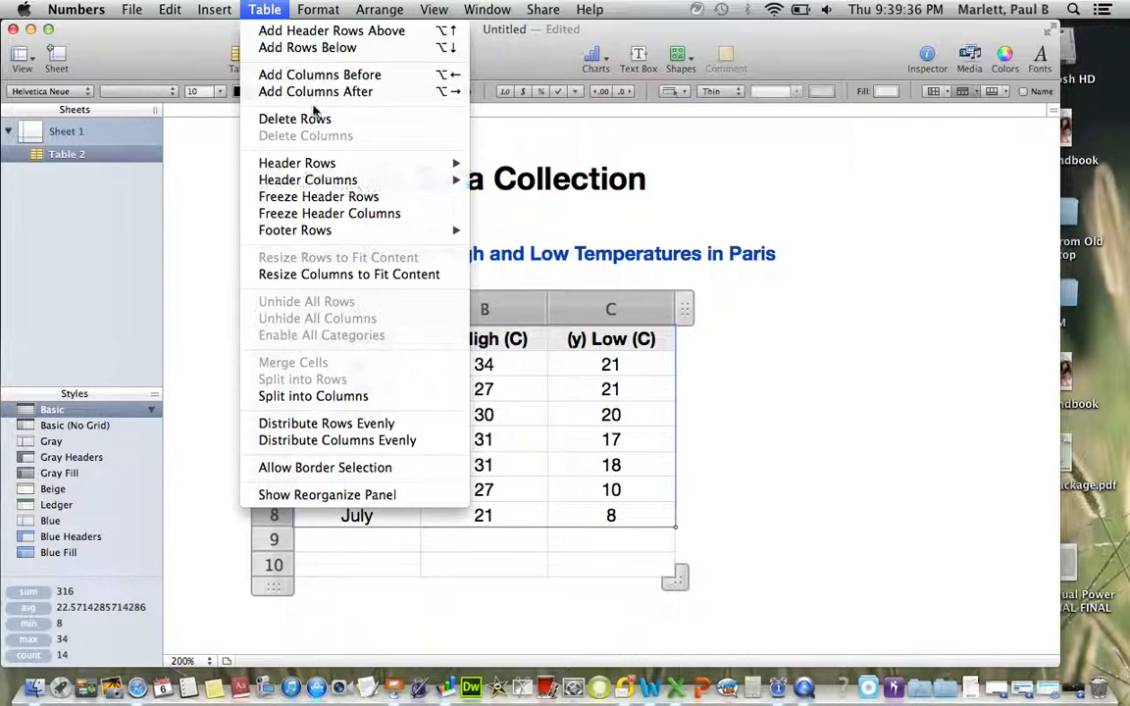
pyautogui.moveTo(330, 185)
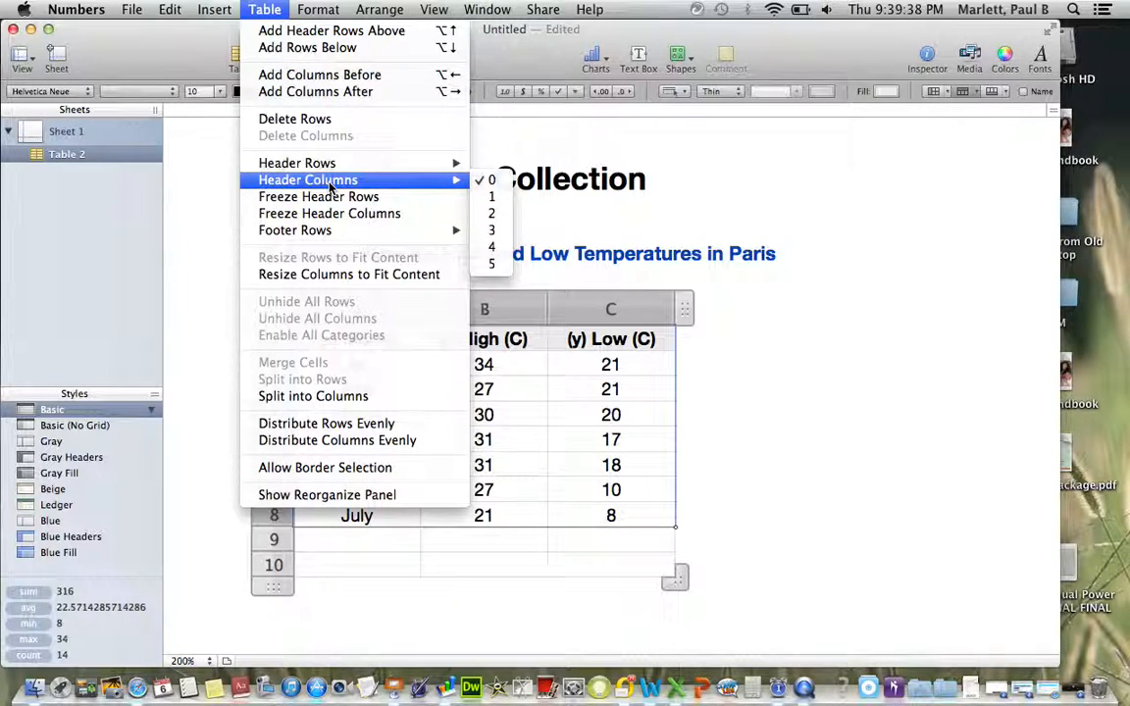
pyautogui.click(663, 247)
pyautogui.click(798, 455)
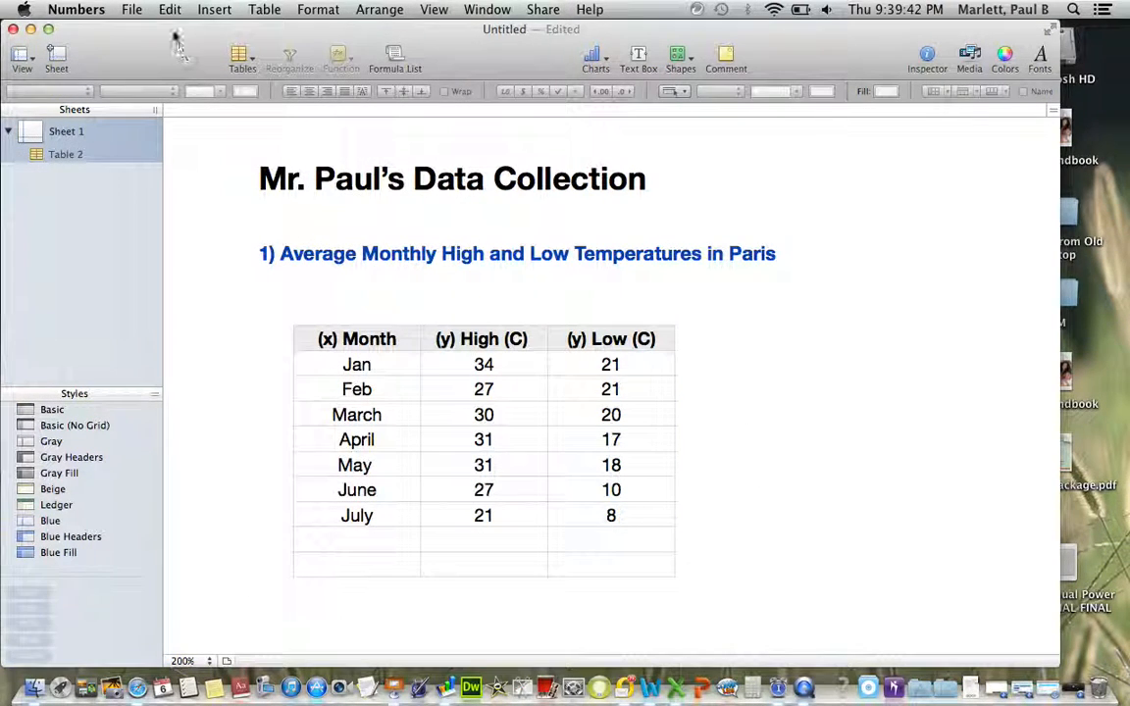
# Step: Check the sheet's layout in the print preview and leave without printing
pyautogui.click(131, 9)
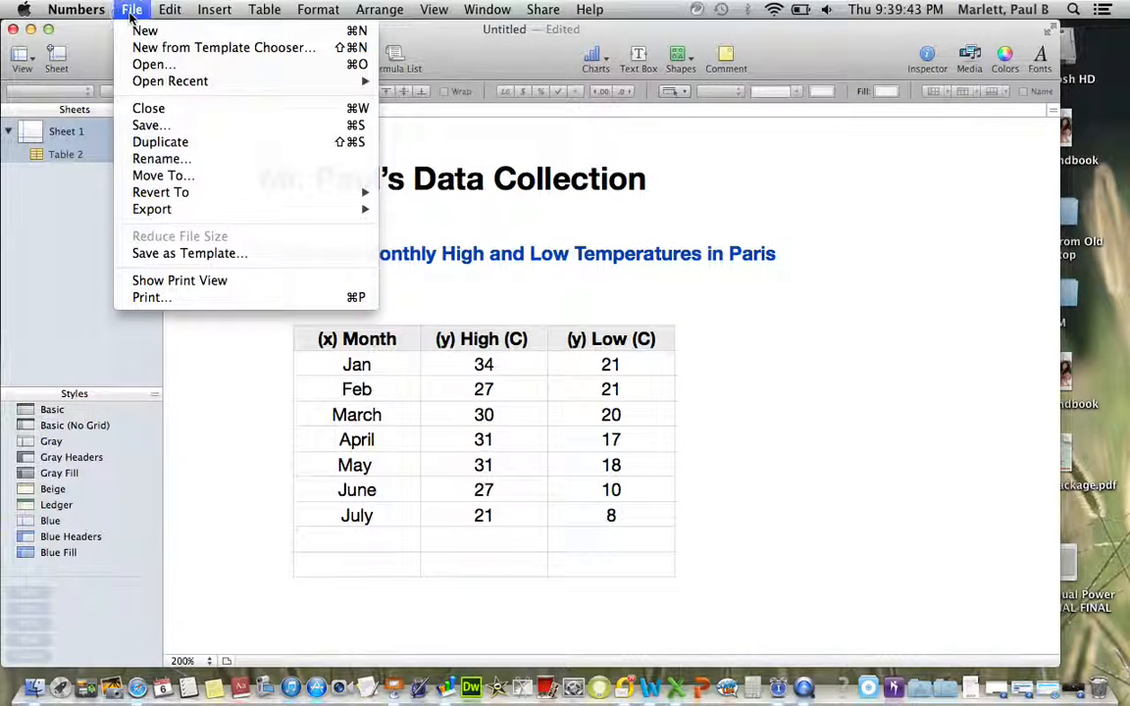
pyautogui.click(169, 297)
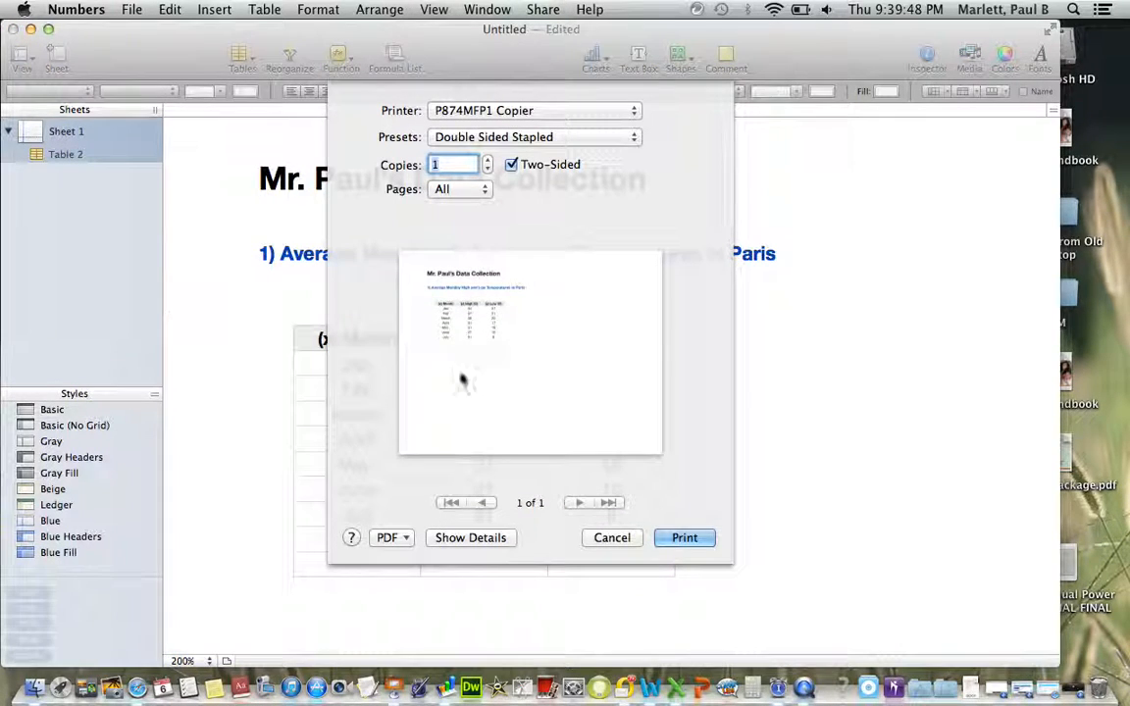
pyautogui.click(608, 539)
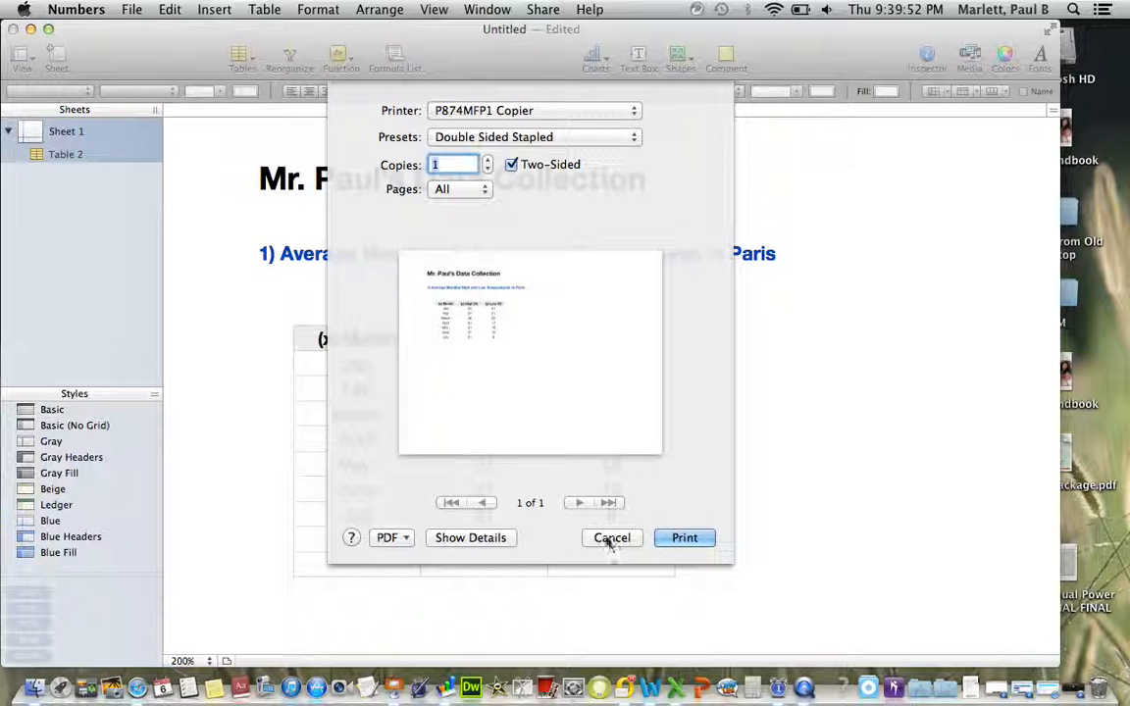
# Step: Give all borders of cells A1 to C10 a solid line style with a 1 pt thickness
pyautogui.moveTo(319, 346); pyautogui.dragTo(618, 571)
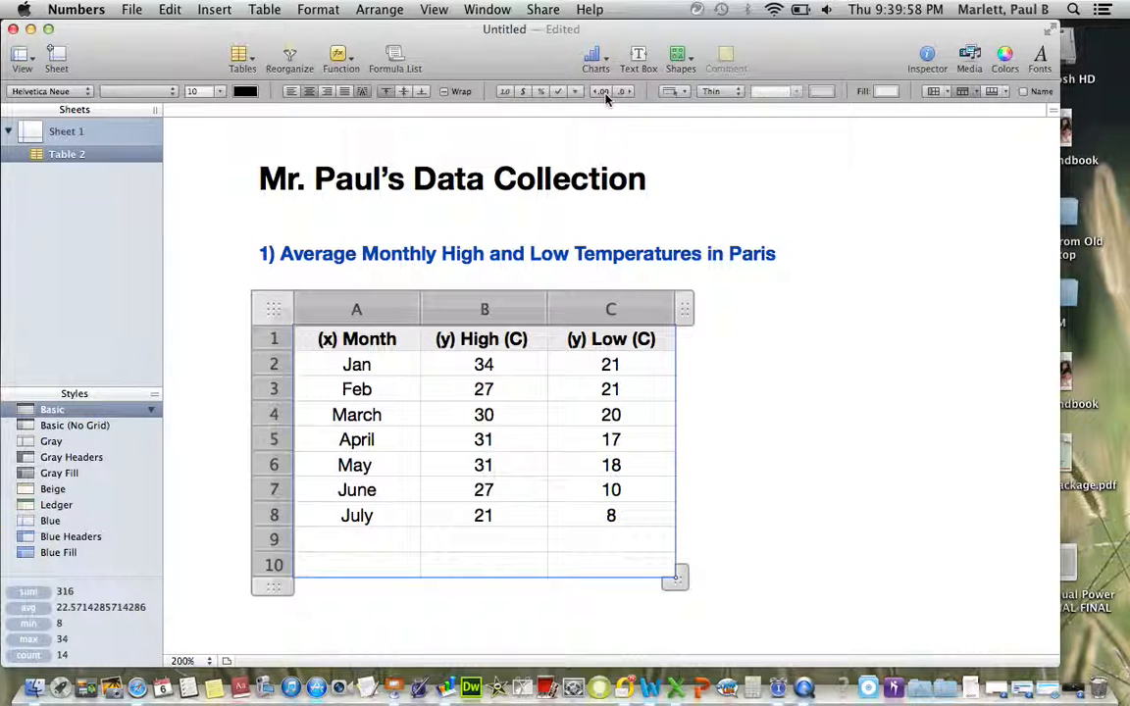
pyautogui.click(742, 93)
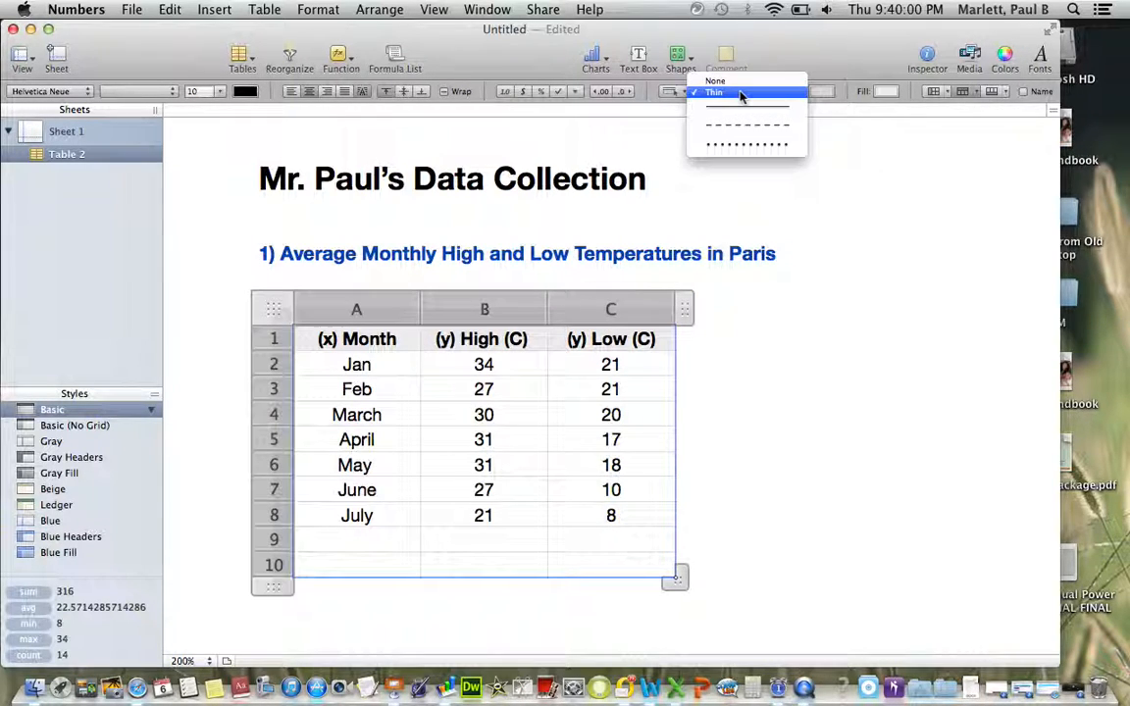
pyautogui.click(743, 105)
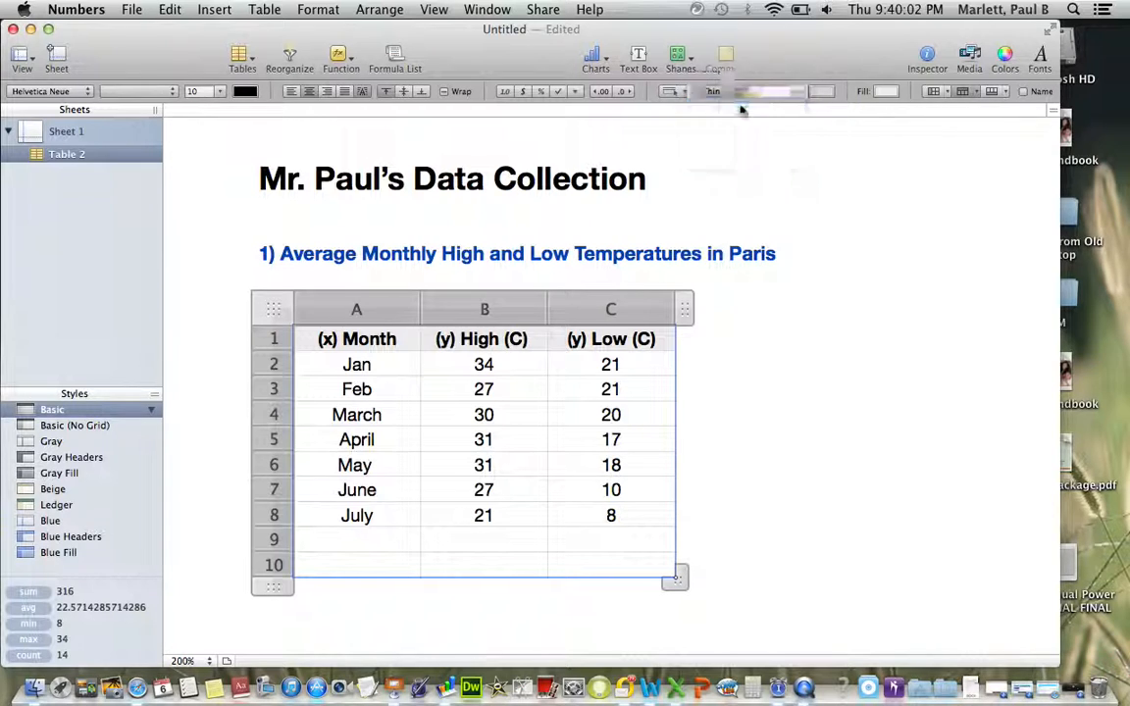
pyautogui.click(739, 94)
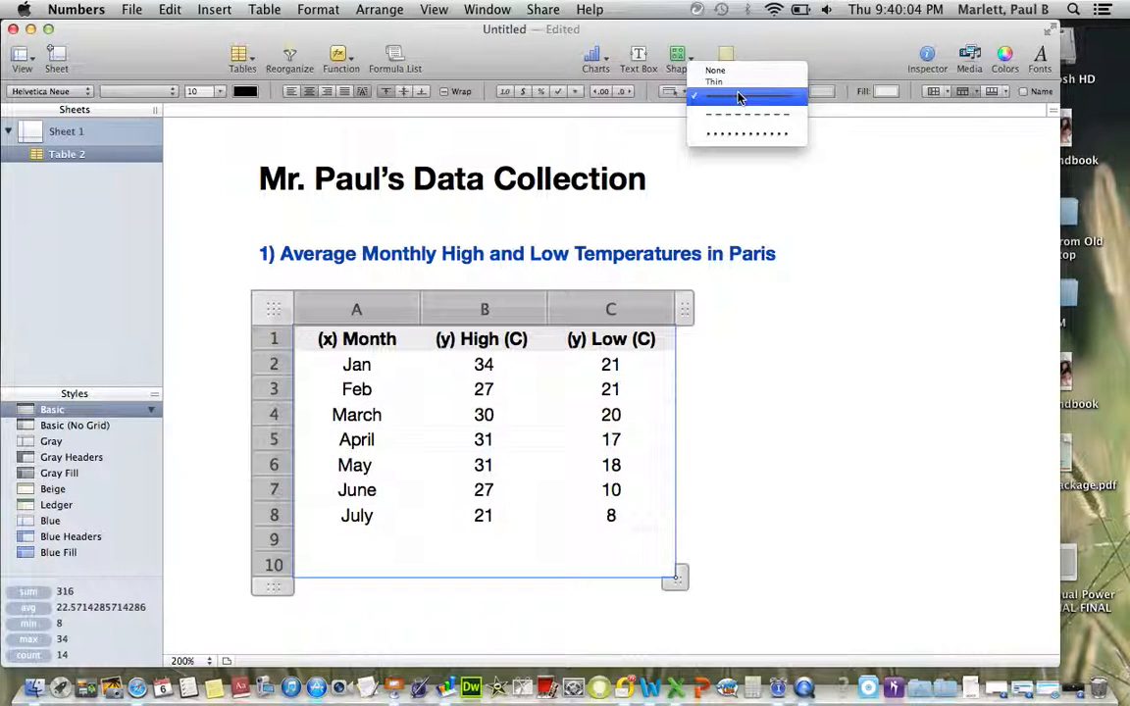
pyautogui.click(731, 82)
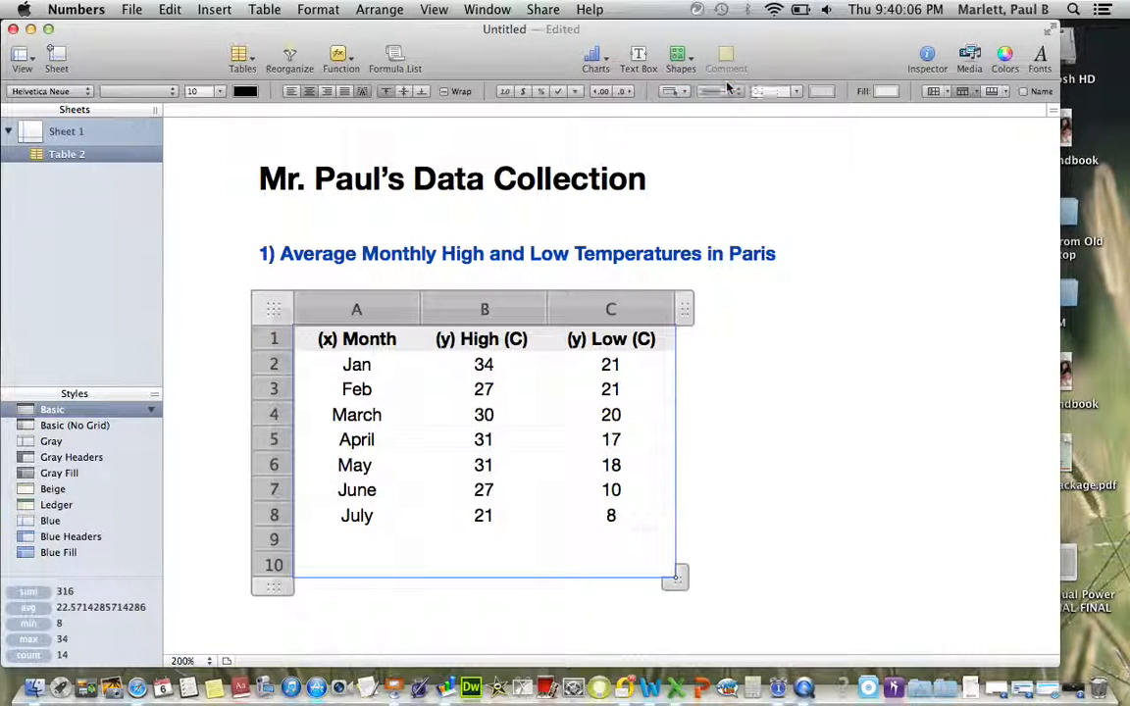
pyautogui.click(739, 94)
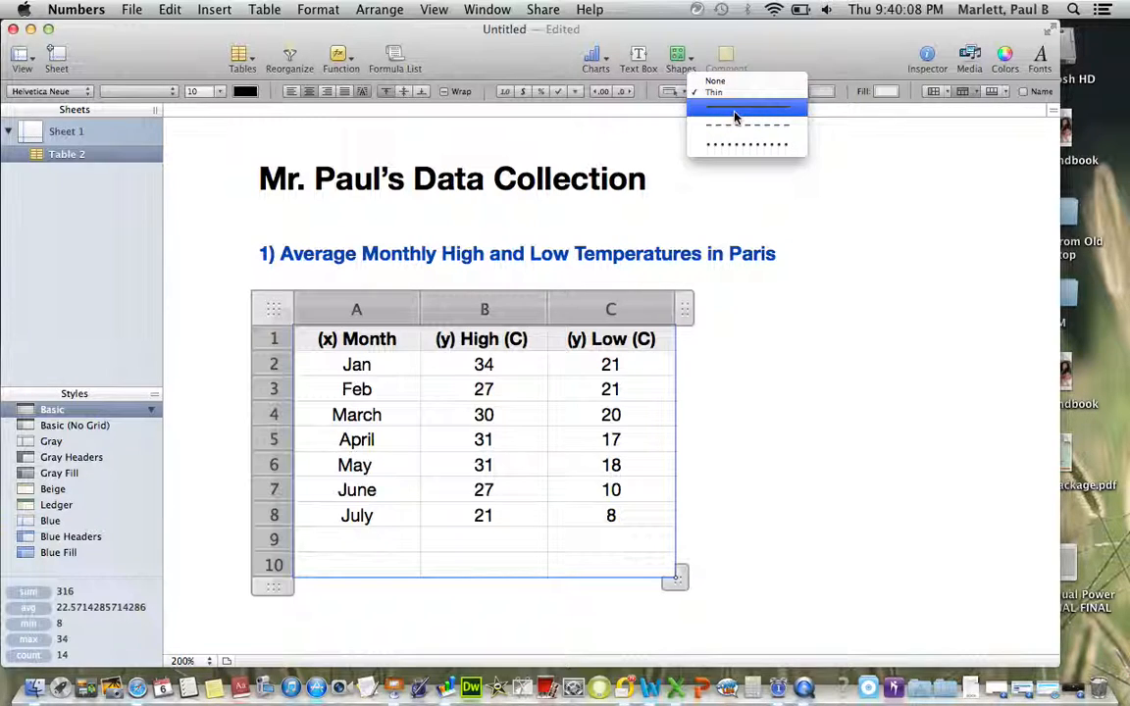
pyautogui.click(737, 116)
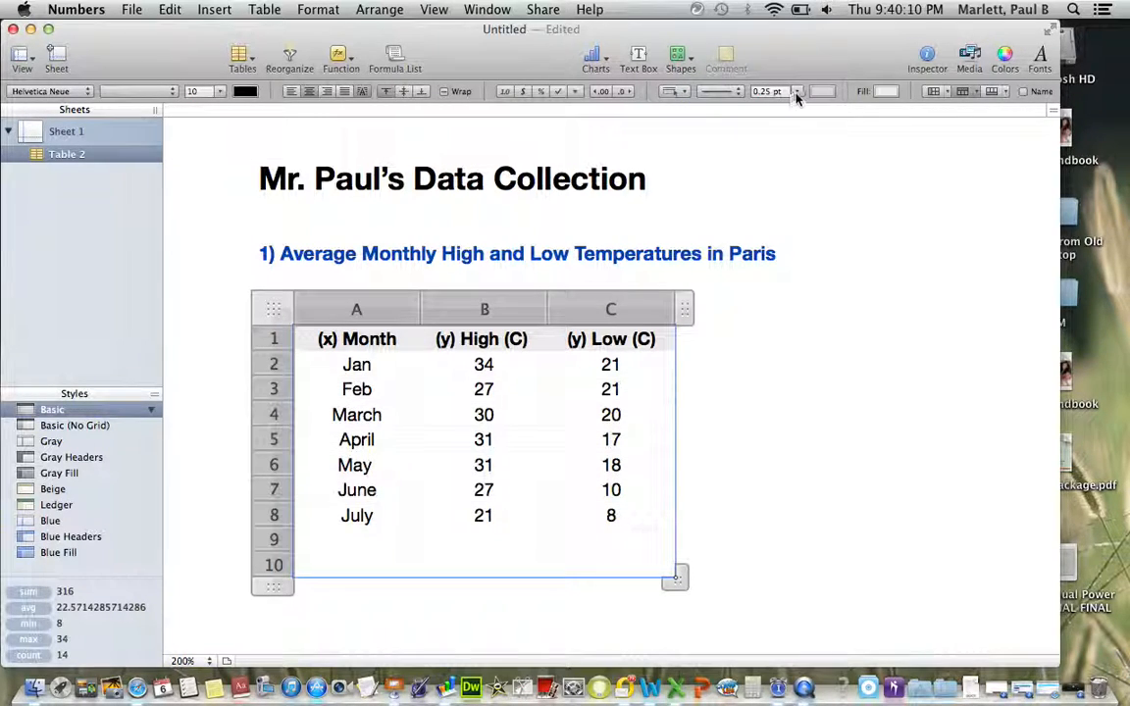
pyautogui.click(797, 93)
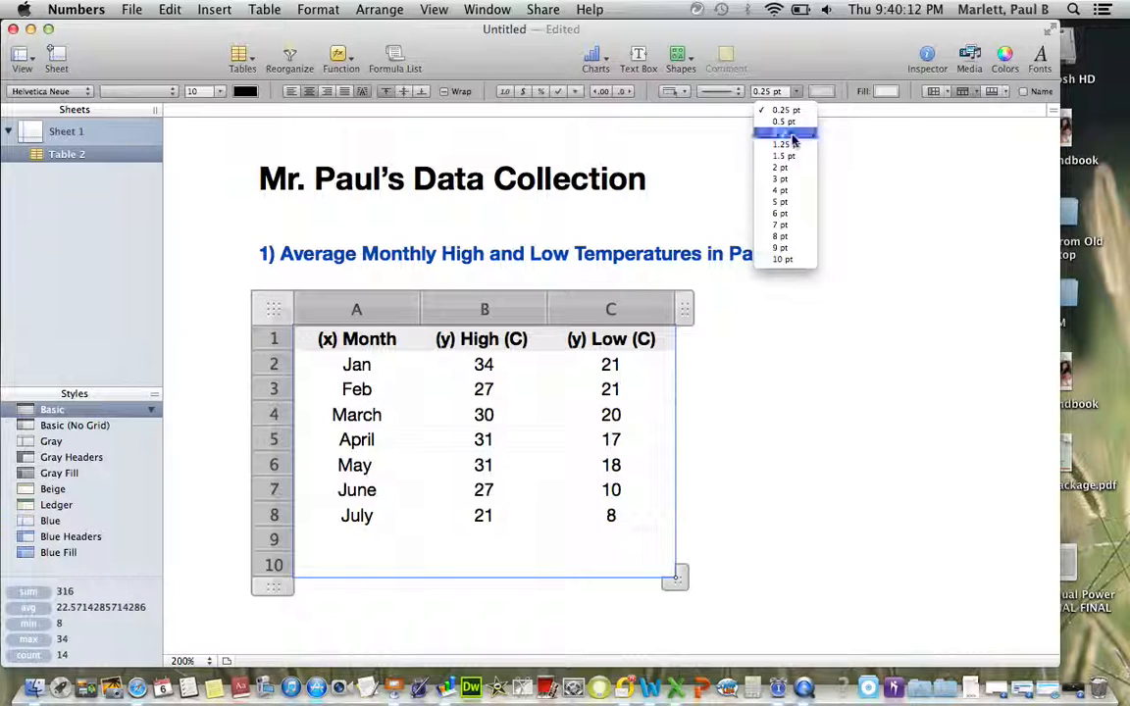
pyautogui.click(794, 133)
pyautogui.click(778, 350)
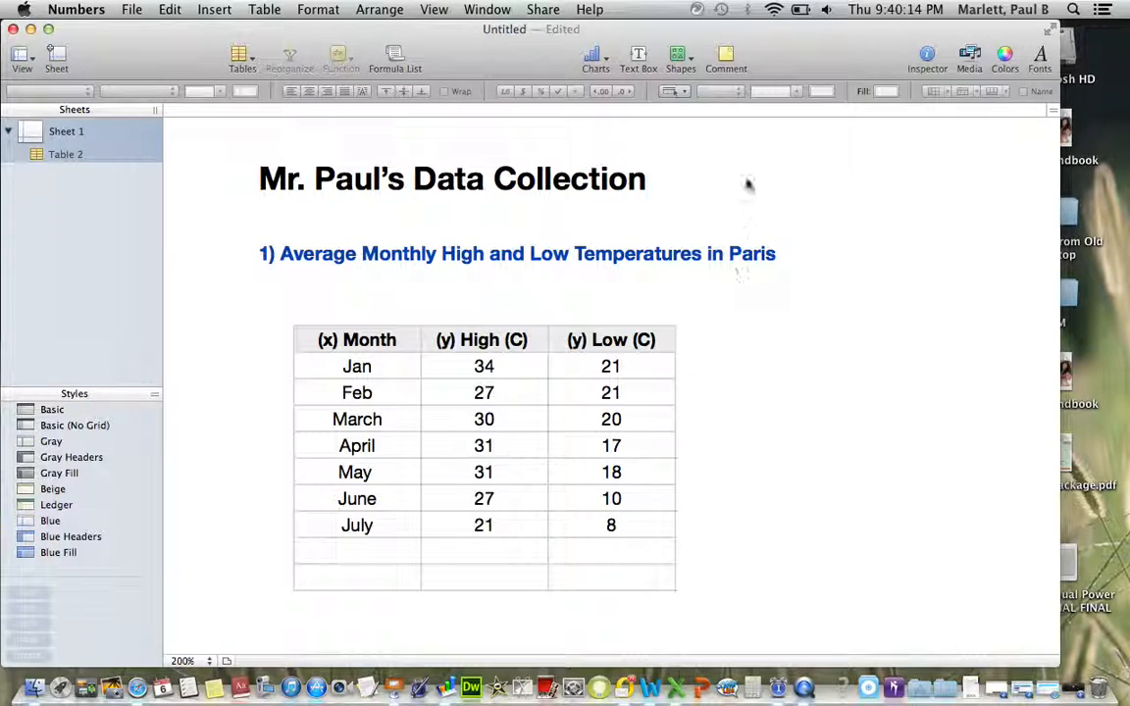
# Step: Try selecting only the outside edges and only the inside borders of cells A1 to C10, leaving their formatting as is
pyautogui.moveTo(351, 346); pyautogui.dragTo(586, 365)
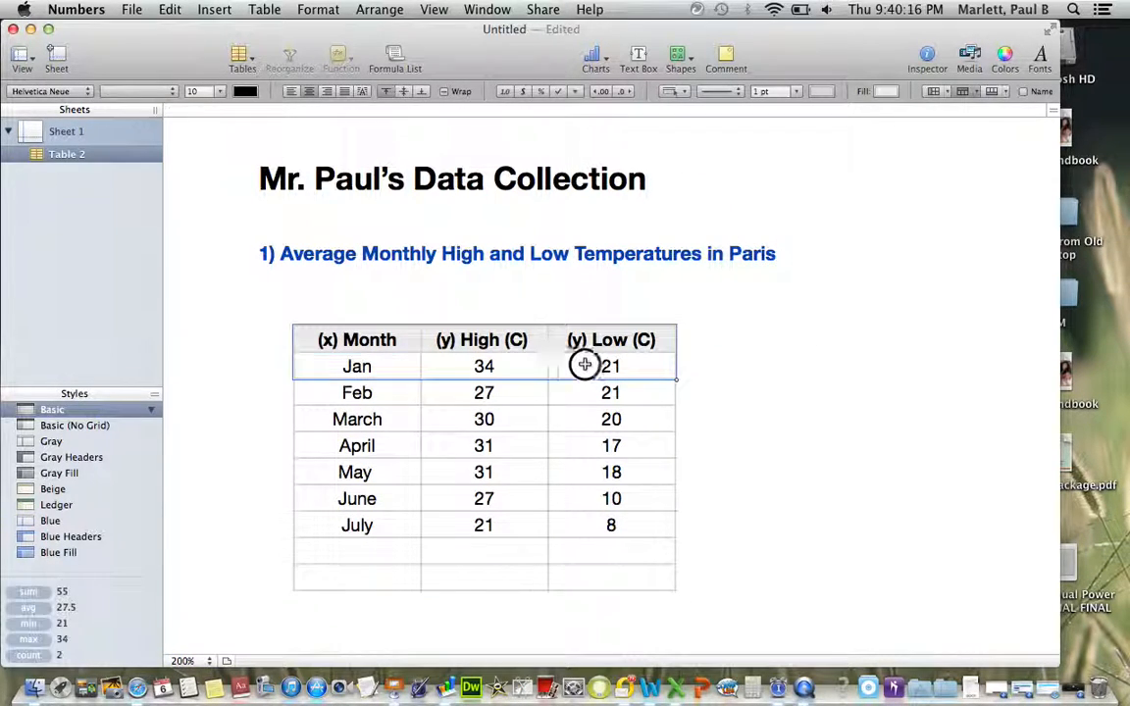
pyautogui.click(756, 341)
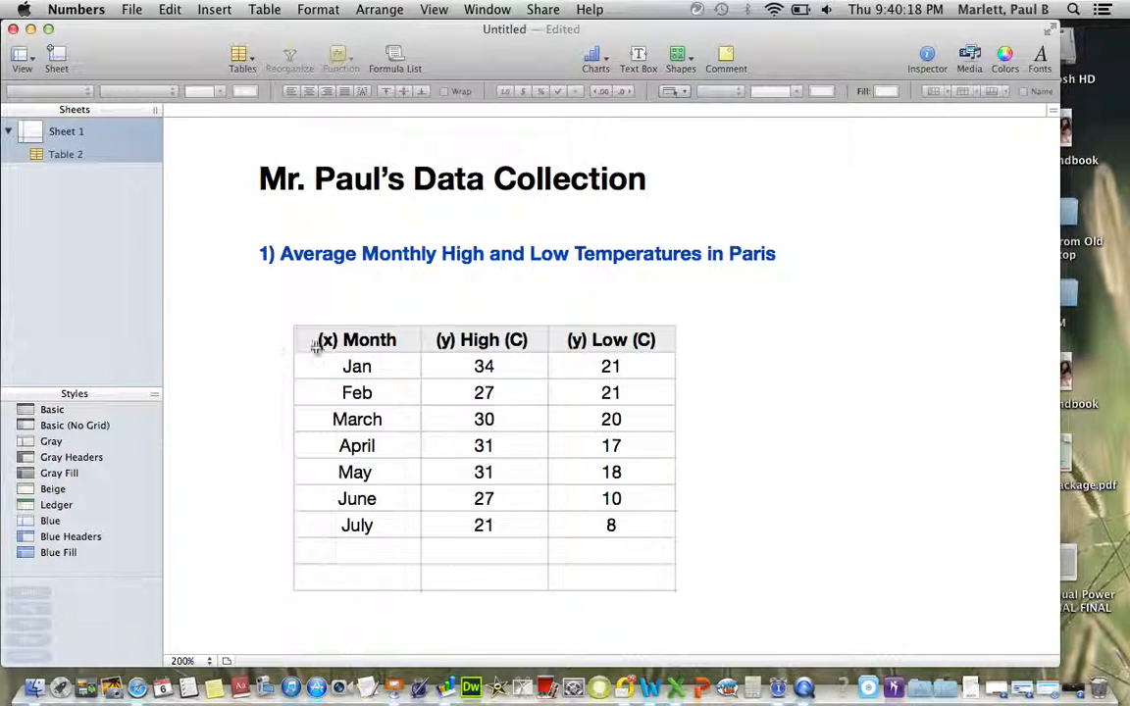
pyautogui.moveTo(332, 338); pyautogui.dragTo(628, 578)
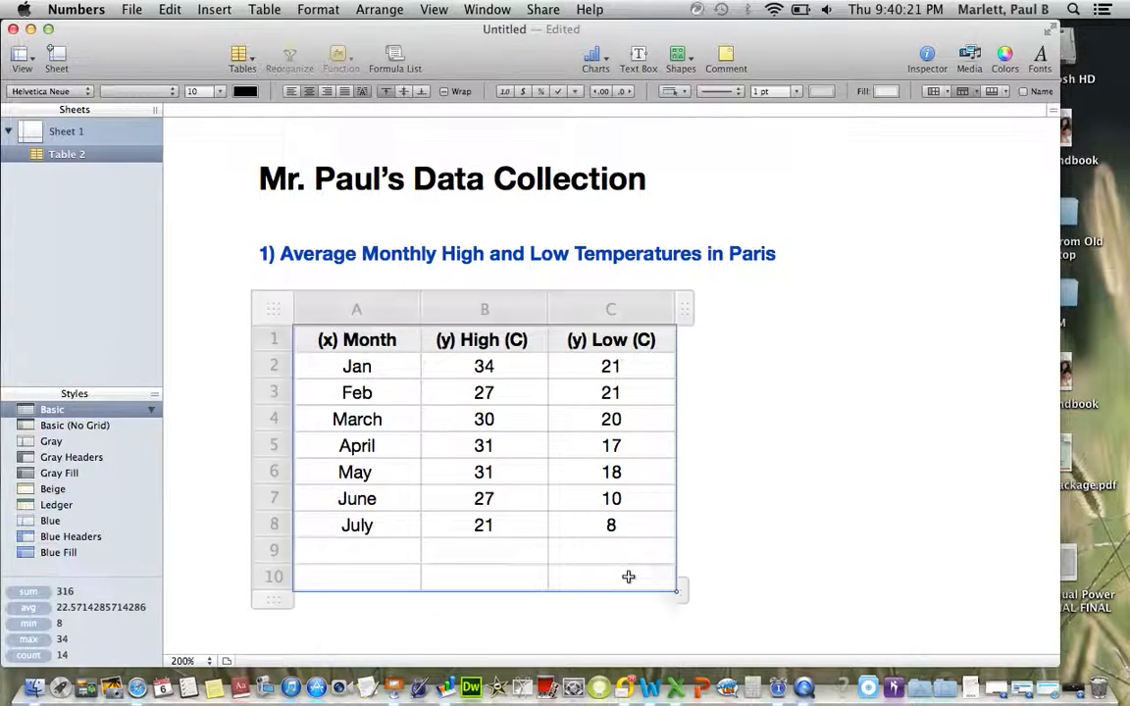
pyautogui.click(686, 92)
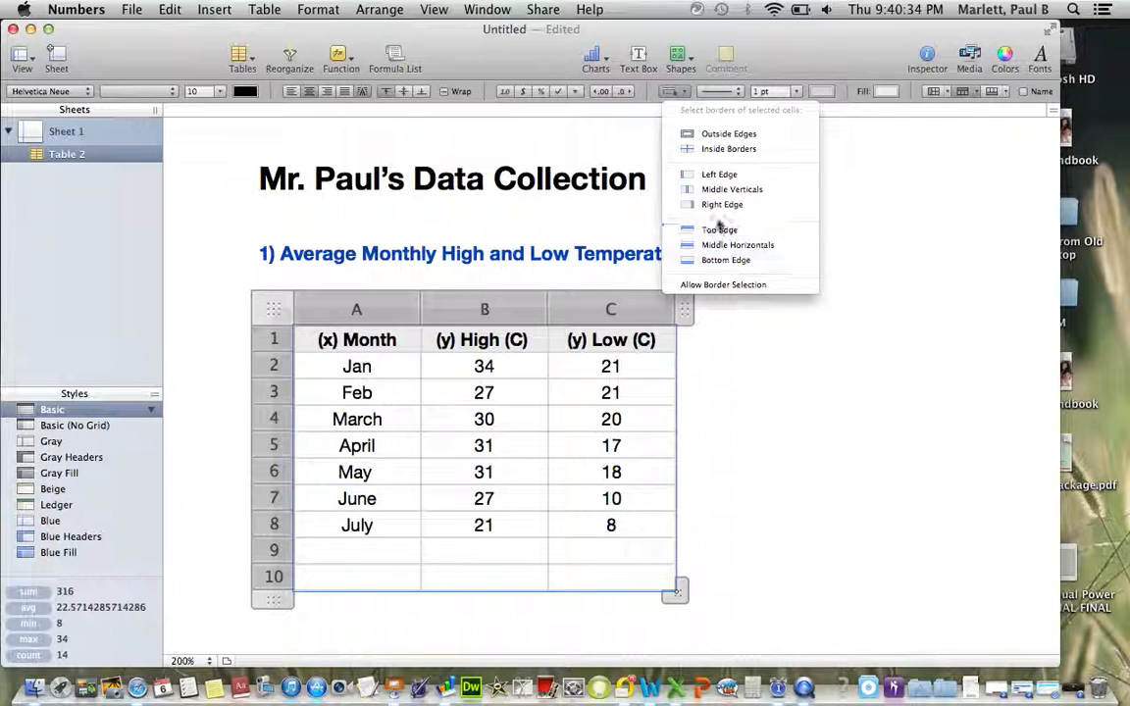
pyautogui.click(712, 133)
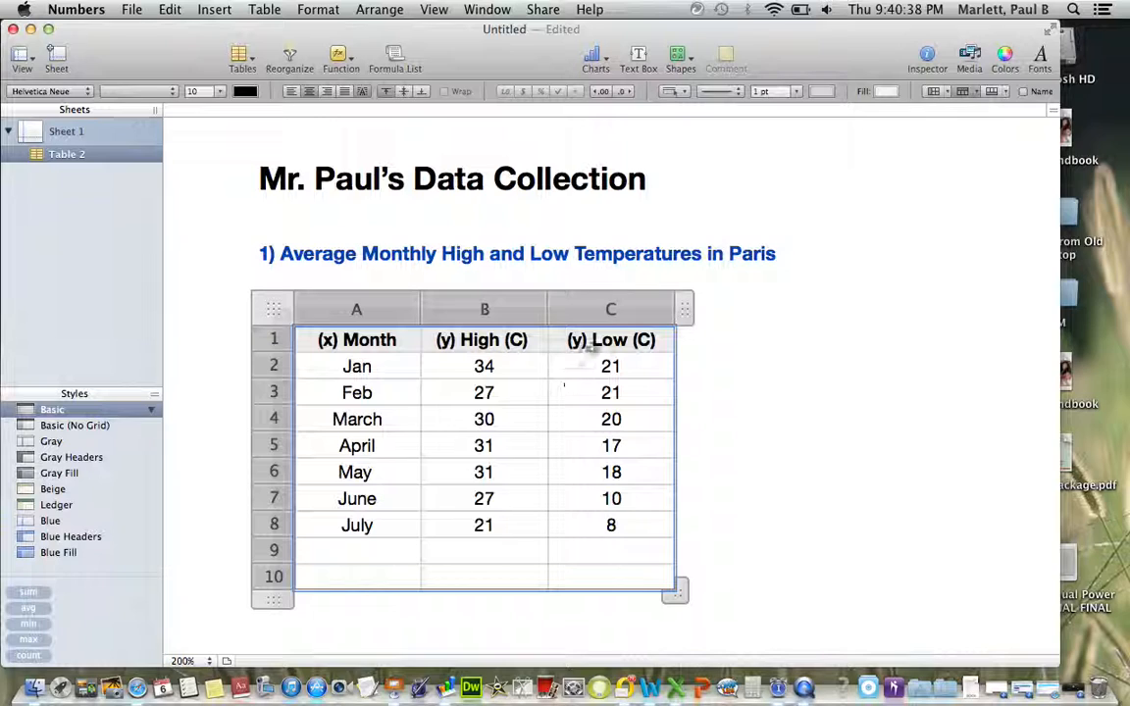
pyautogui.click(673, 91)
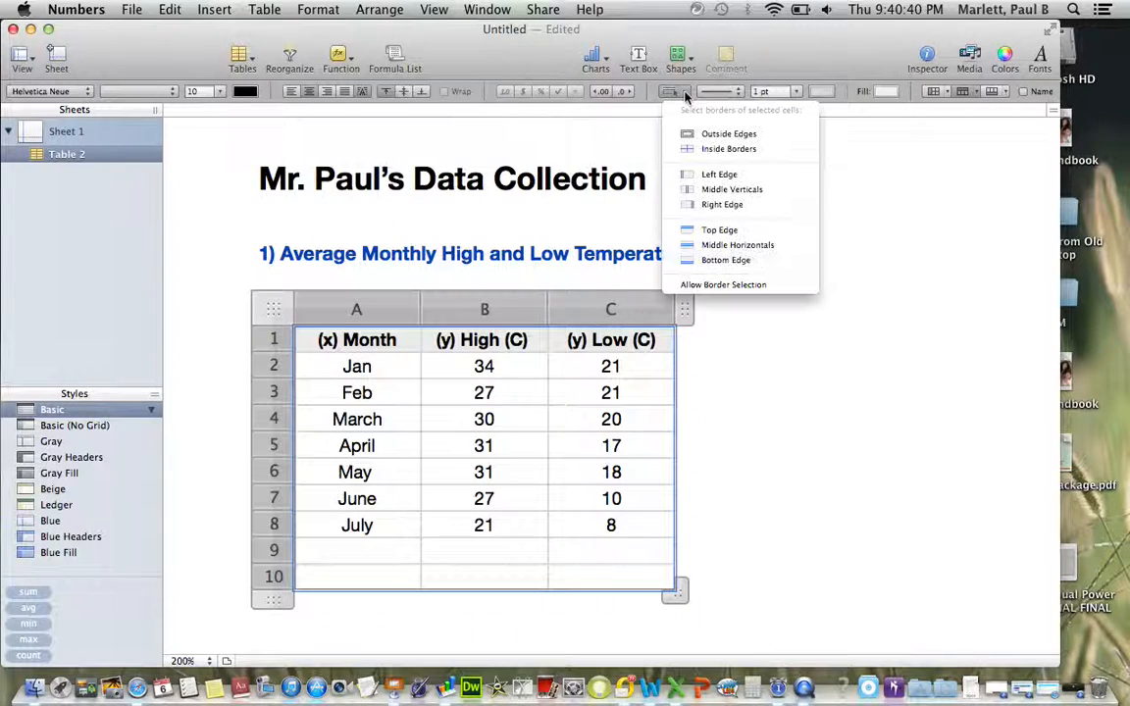
pyautogui.click(730, 149)
pyautogui.click(795, 313)
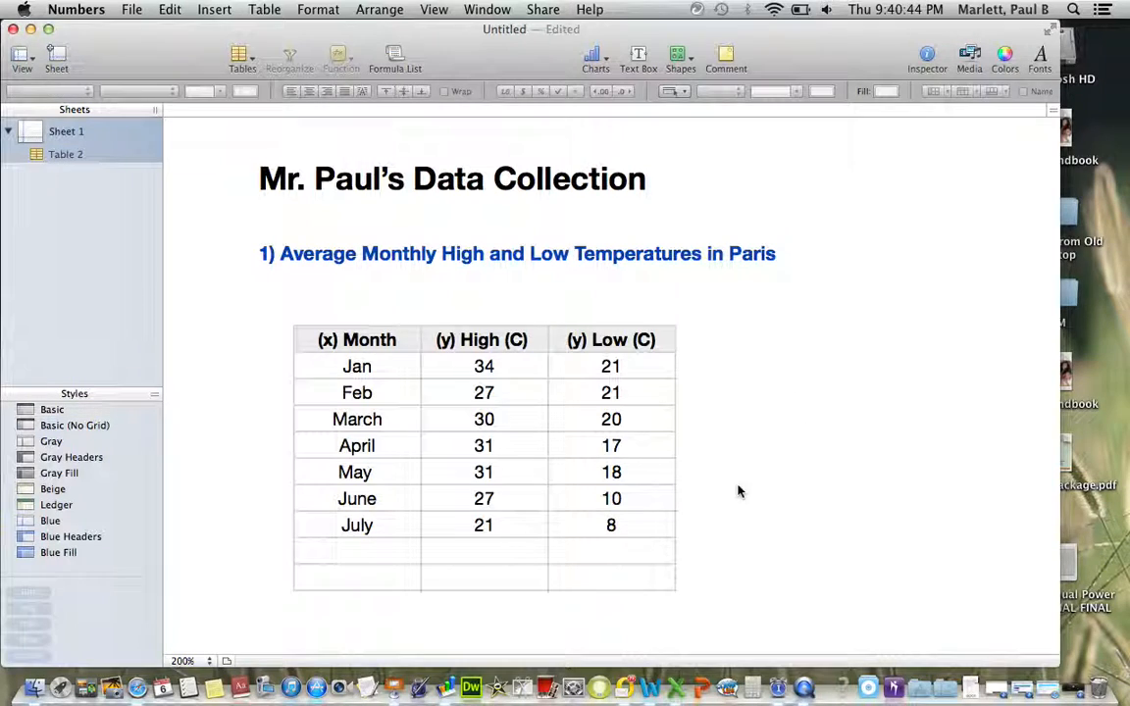
# Step: Check how the table's borders look in the print preview and cancel without printing
pyautogui.click(133, 17)
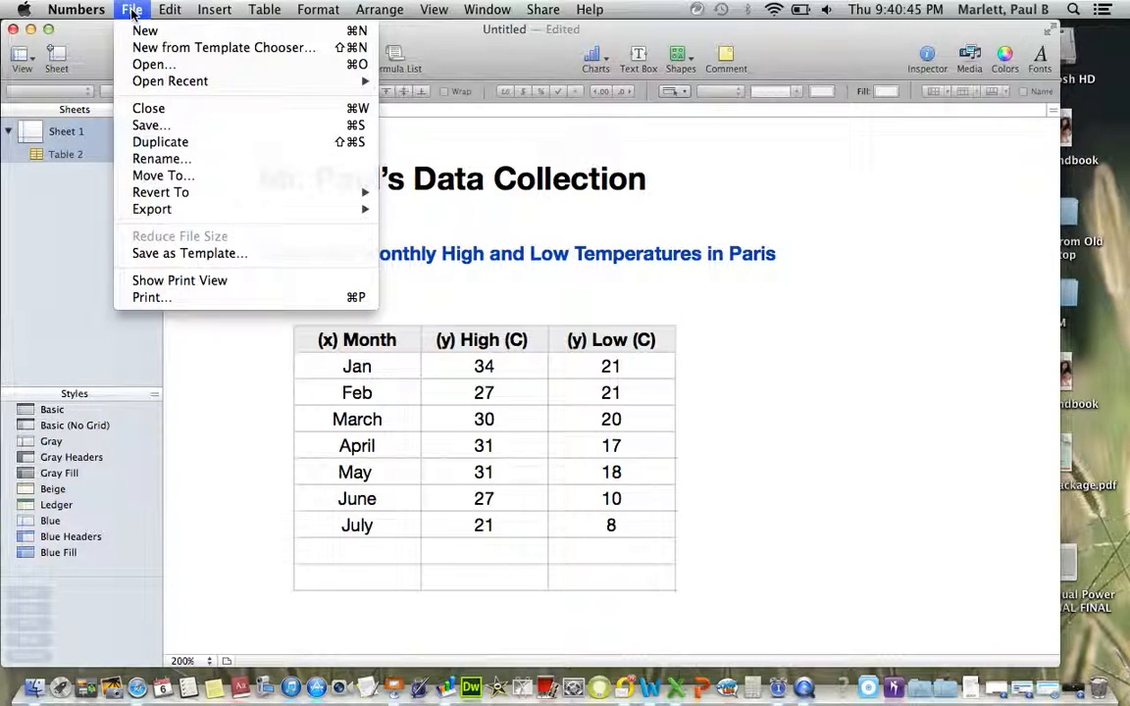
pyautogui.click(155, 297)
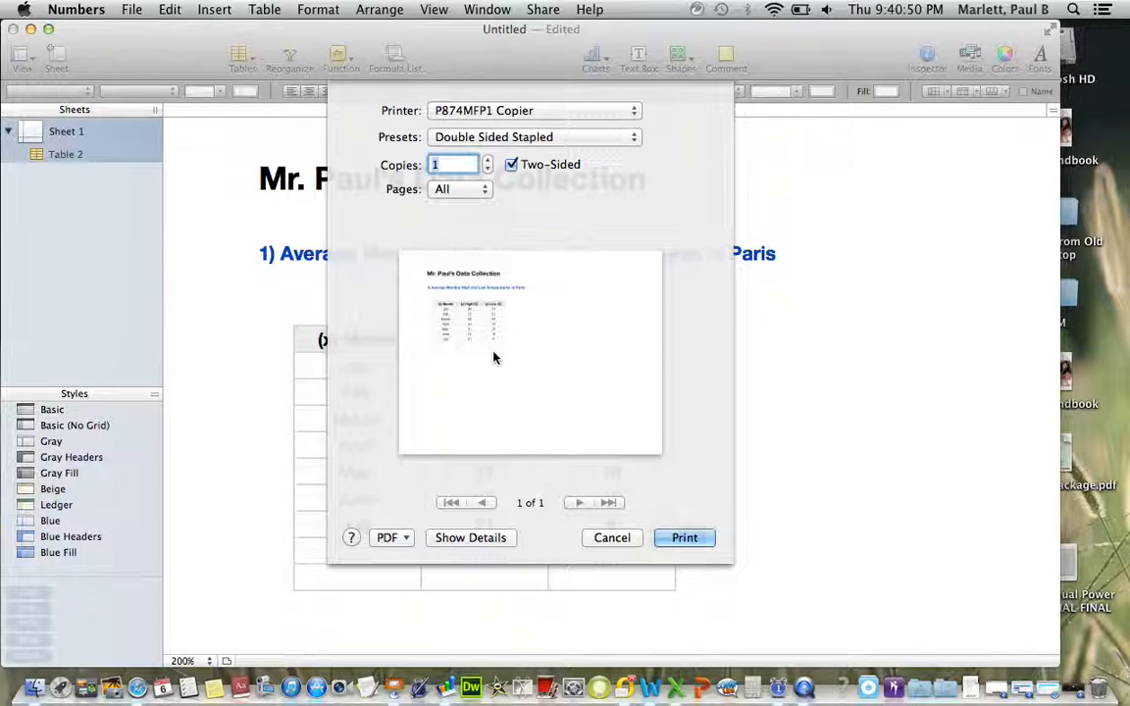
pyautogui.click(617, 540)
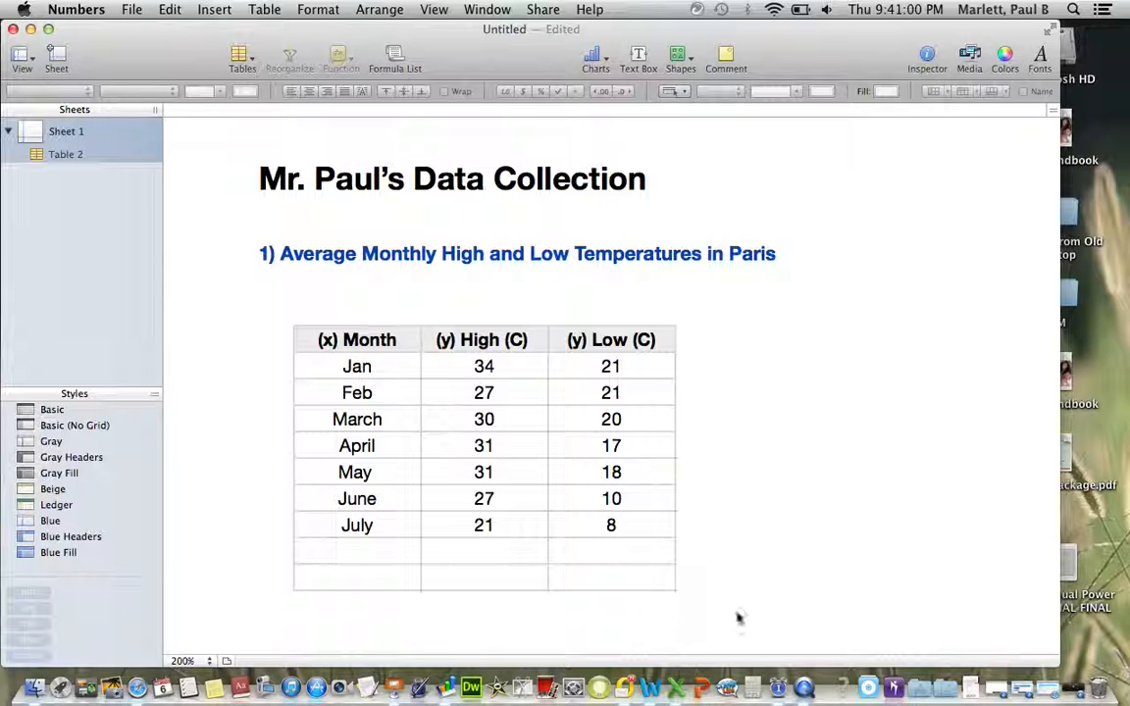
# Step: Insert a text box and place it below the temperature table, in line with the first heading's start
pyautogui.click(638, 56)
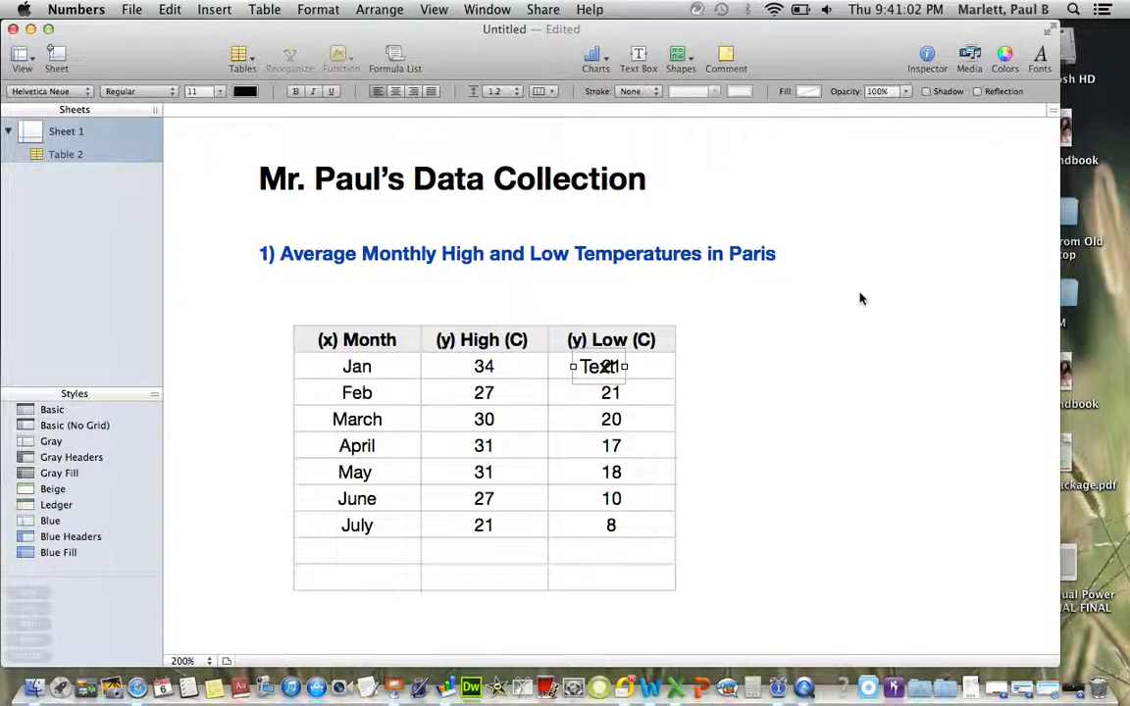
pyautogui.moveTo(611, 367); pyautogui.dragTo(278, 643)
pyautogui.scroll(-3, 908, 505)
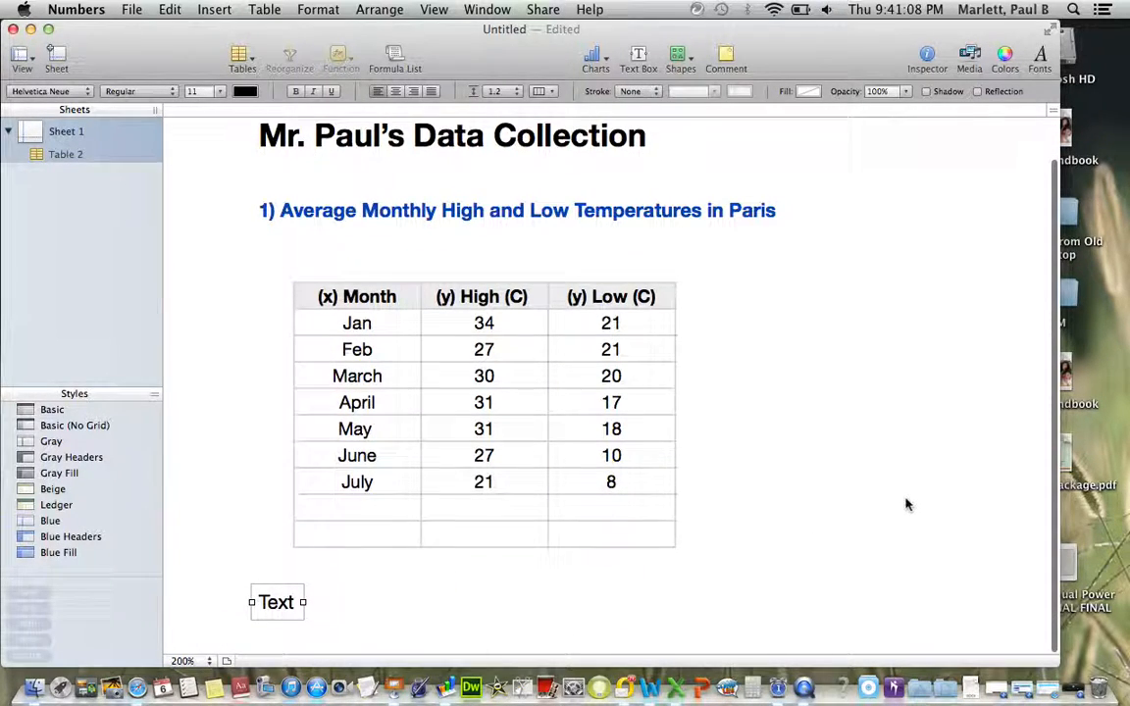
# Step: Replace the new text box's placeholder with "2) Average Monthly Rain Days in Paris" followed by two line breaks
pyautogui.doubleClick(292, 609)
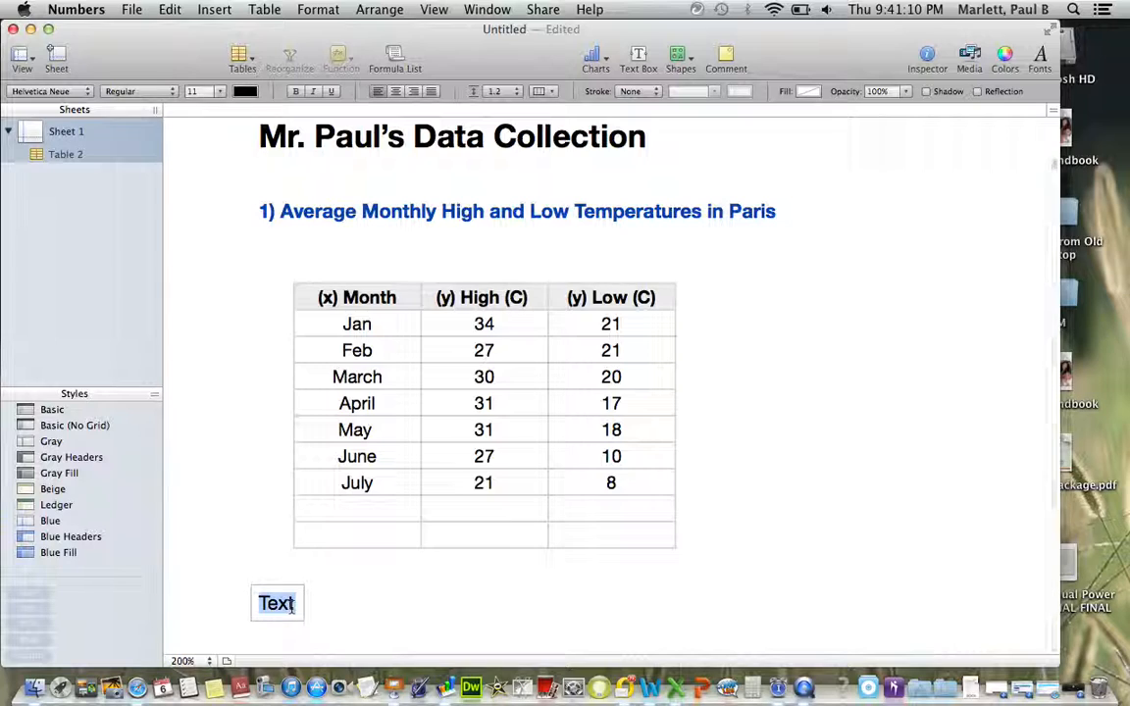
pyautogui.write('2')
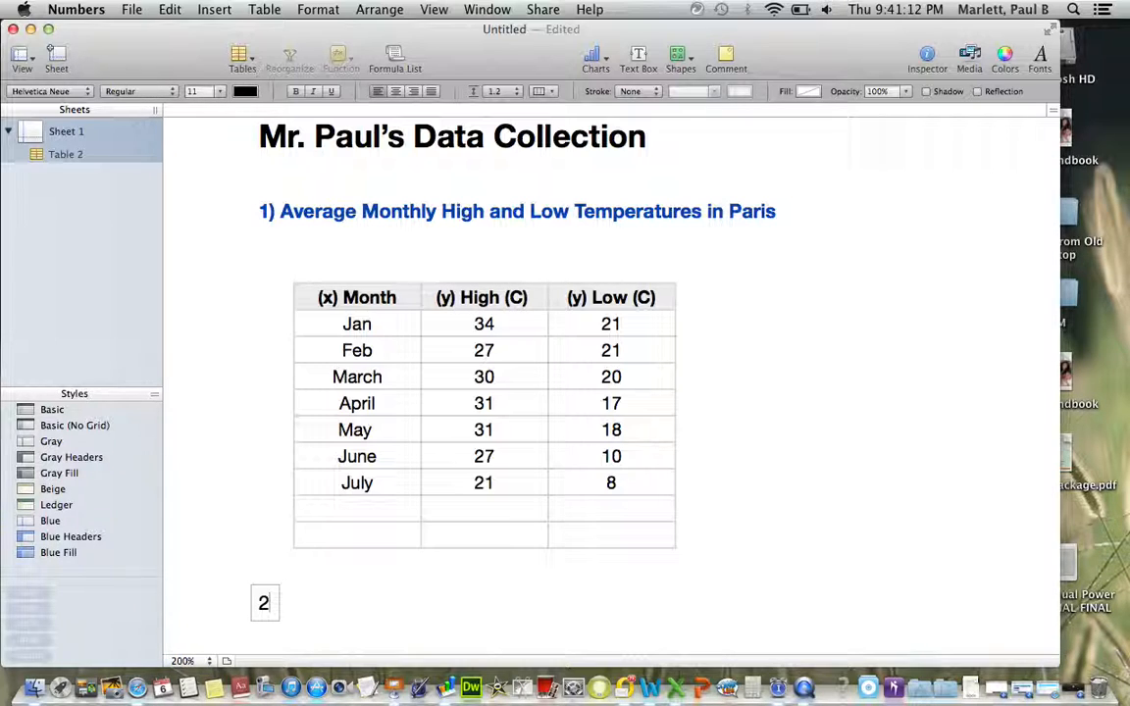
pyautogui.write(') Avera')
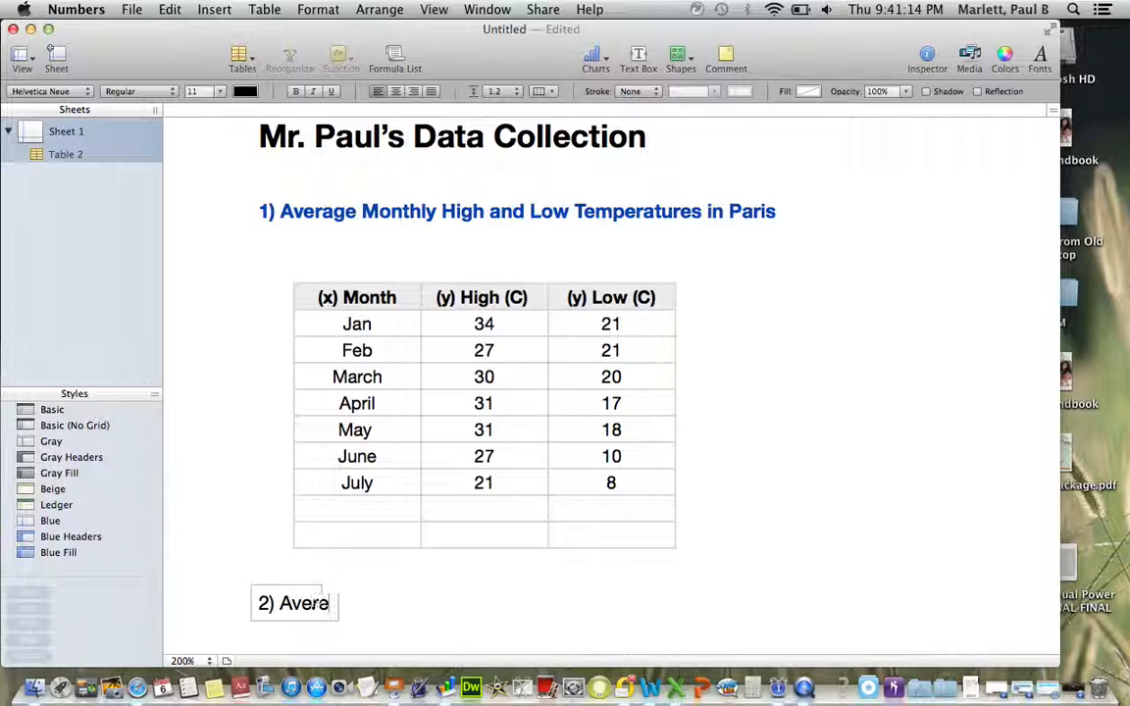
pyautogui.write('ge Montly Rain')
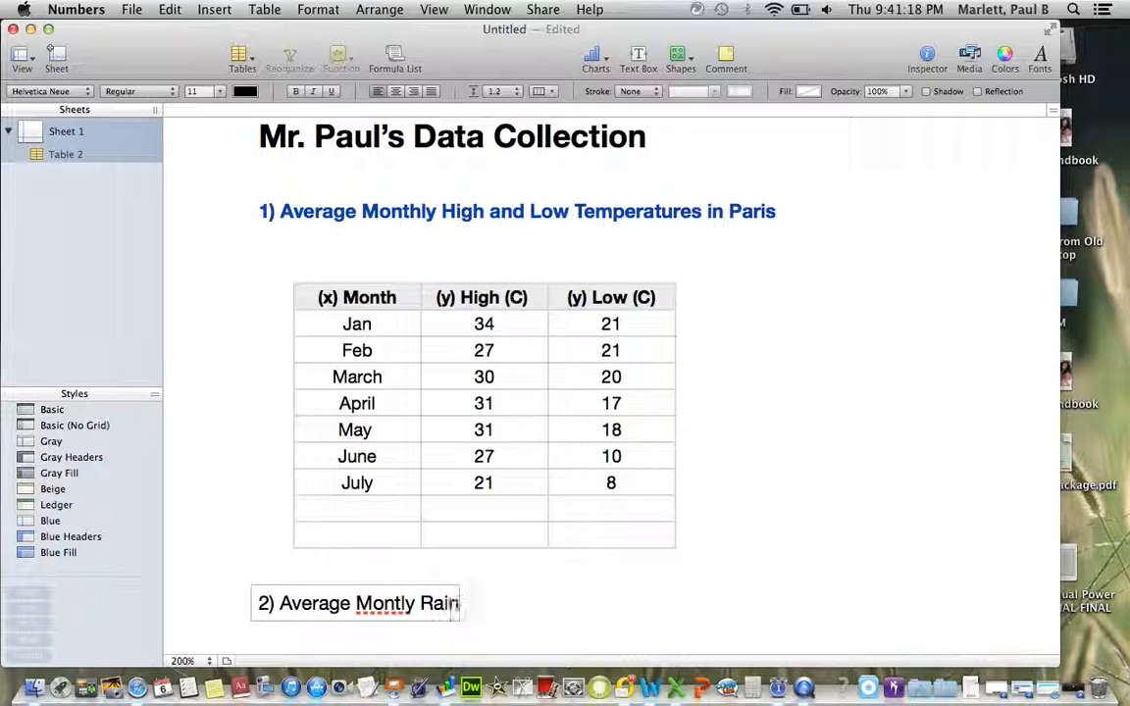
pyautogui.press('BackSpace')
pyautogui.press('BackSpace')
pyautogui.press('BackSpace')
pyautogui.press('BackSpace')
pyautogui.press('BackSpace')
pyautogui.write('hly')
pyautogui.press('BackSpace')
pyautogui.press('BackSpace')
pyautogui.press('BackSpace')
pyautogui.press('BackSpace')
pyautogui.write('nbthly Rain Dais ')
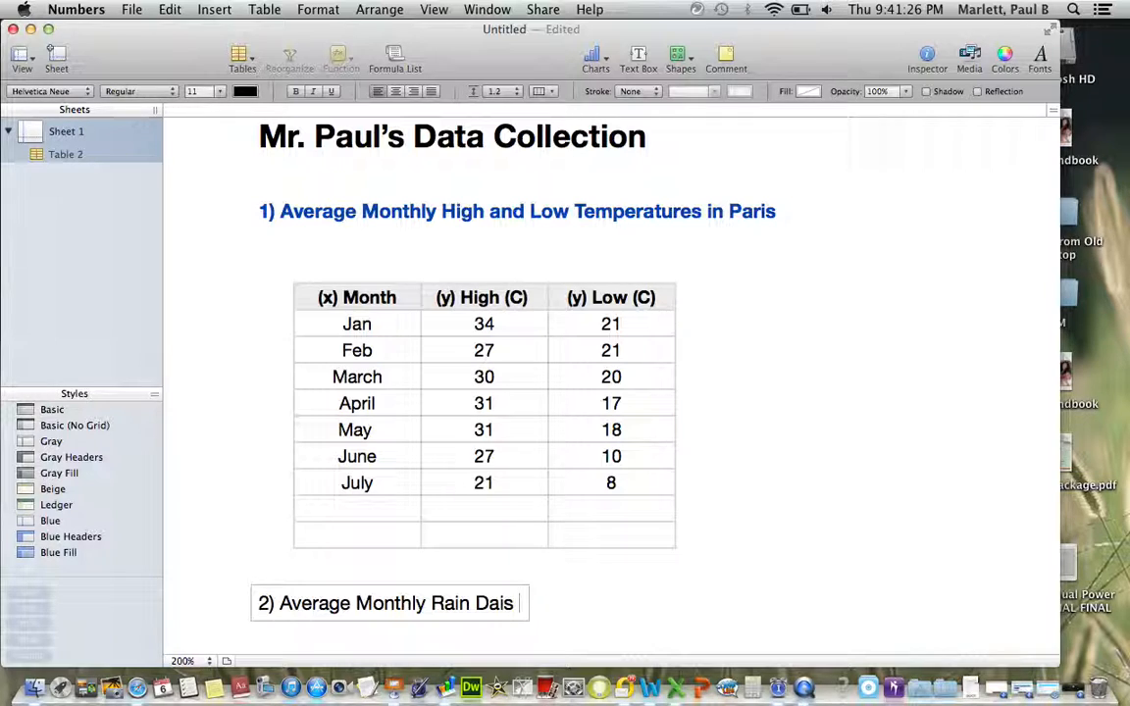
pyautogui.press('BackSpace')
pyautogui.press('BackSpace')
pyautogui.press('BackSpace')
pyautogui.write('ys in Pa')
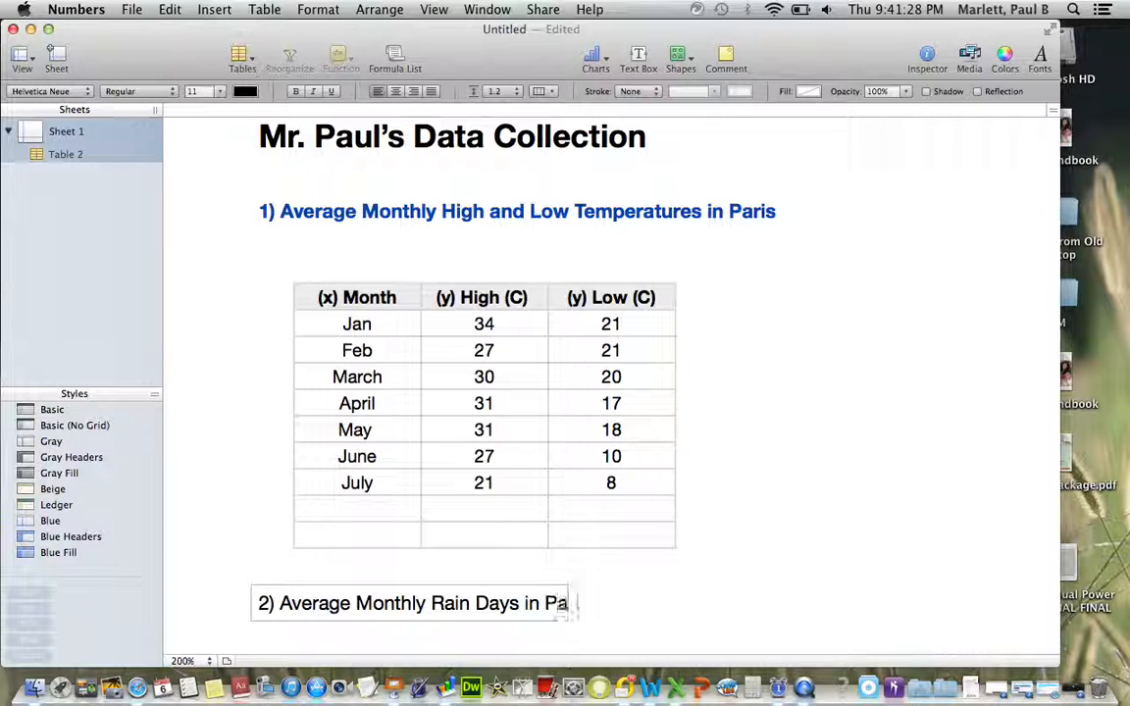
pyautogui.write('ris')
pyautogui.press('Return')
pyautogui.press('Return')
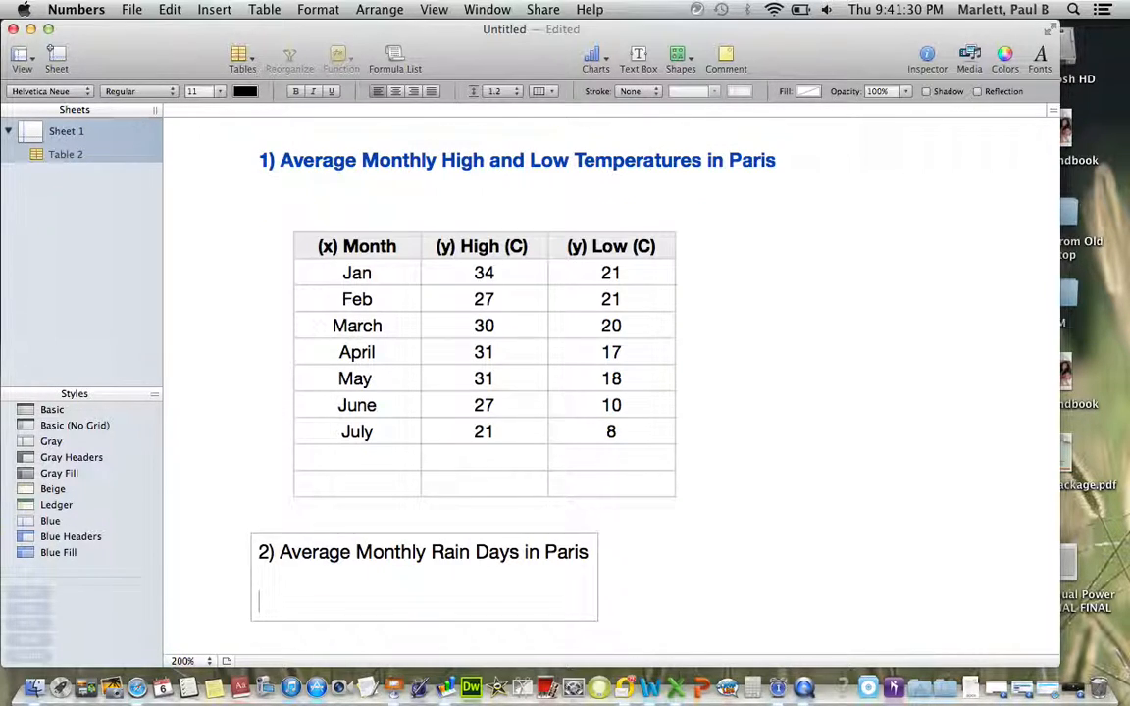
pyautogui.click(665, 543)
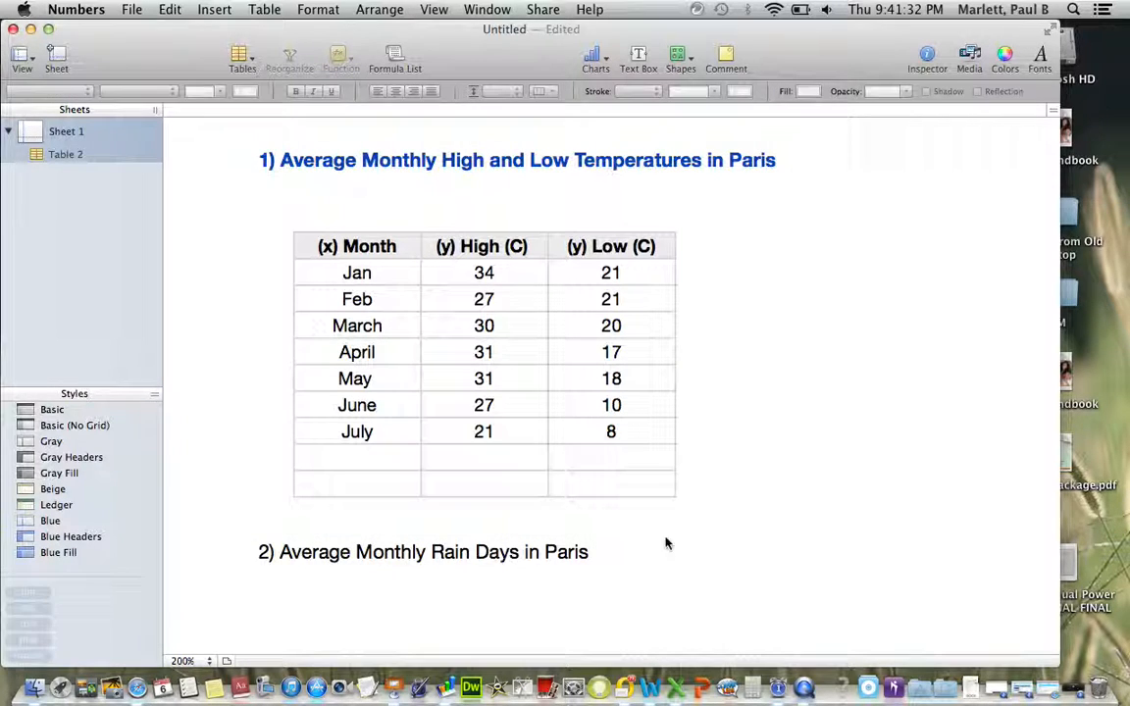
# Step: Make the heading "2) Average Monthly Rain Days in Paris" bold and blue
pyautogui.doubleClick(450, 552)
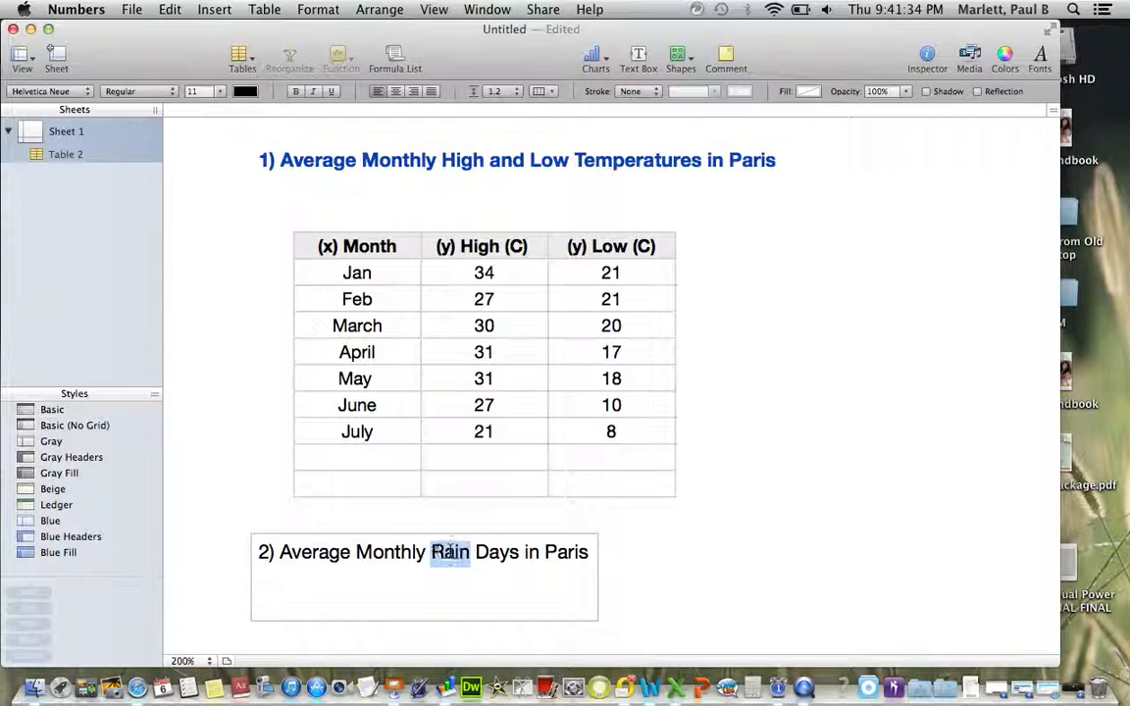
pyautogui.tripleClick(451, 552)
pyautogui.click(450, 551)
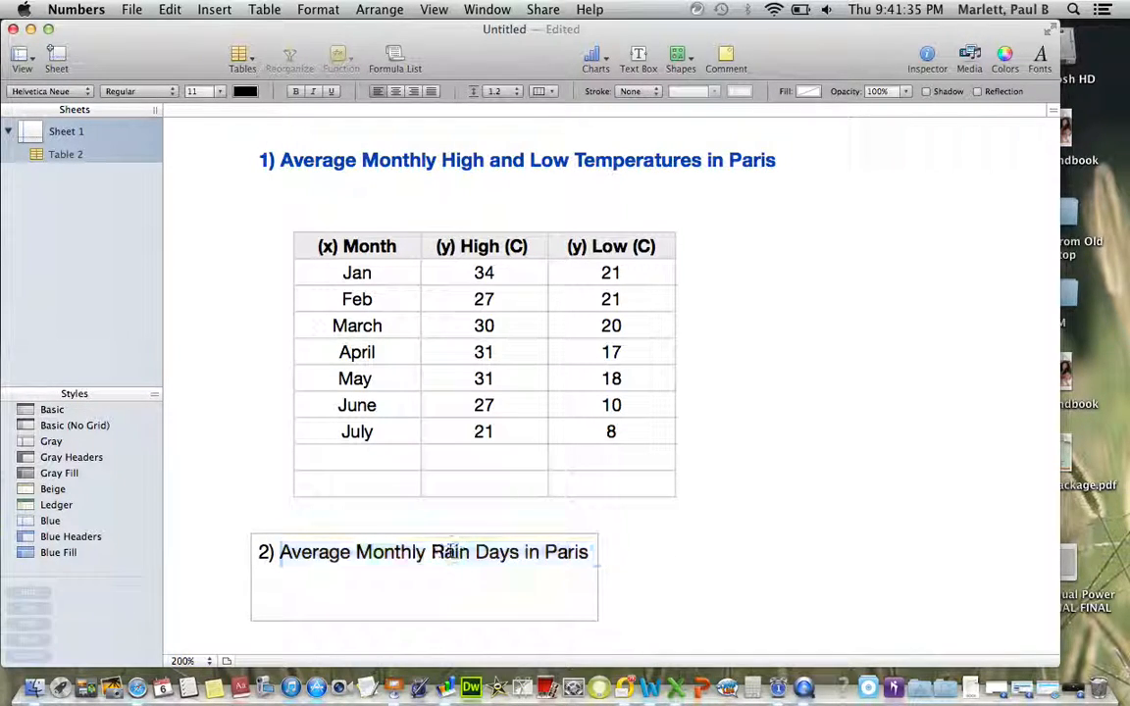
pyautogui.tripleClick(267, 556)
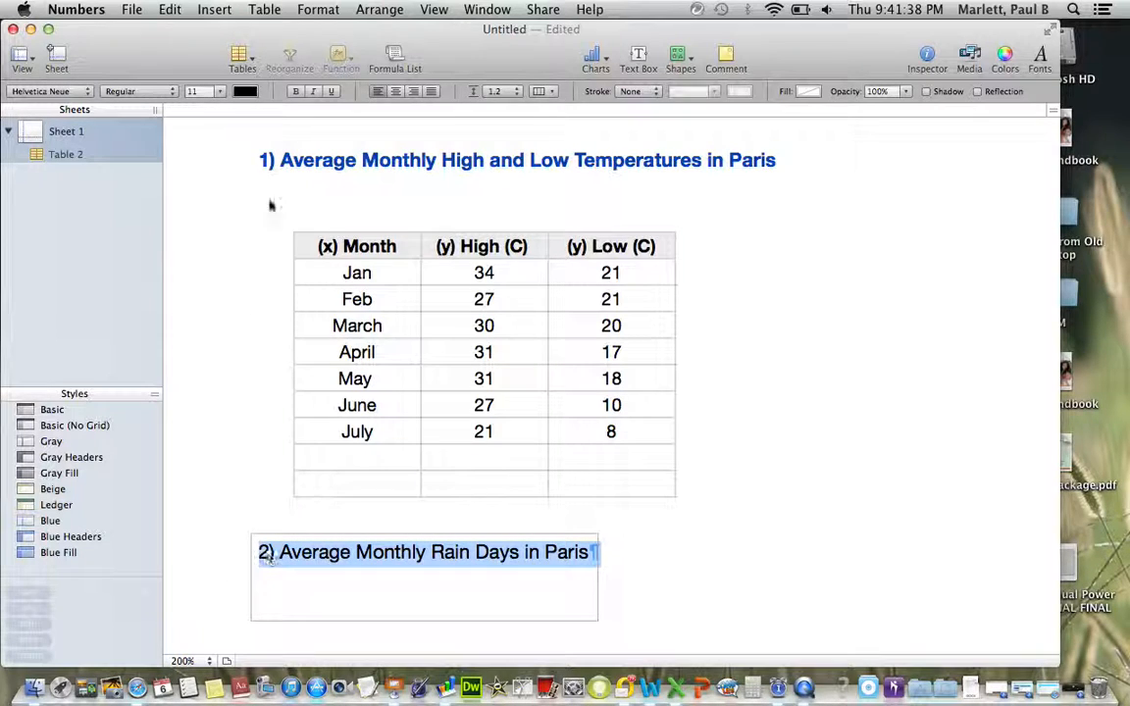
pyautogui.click(295, 91)
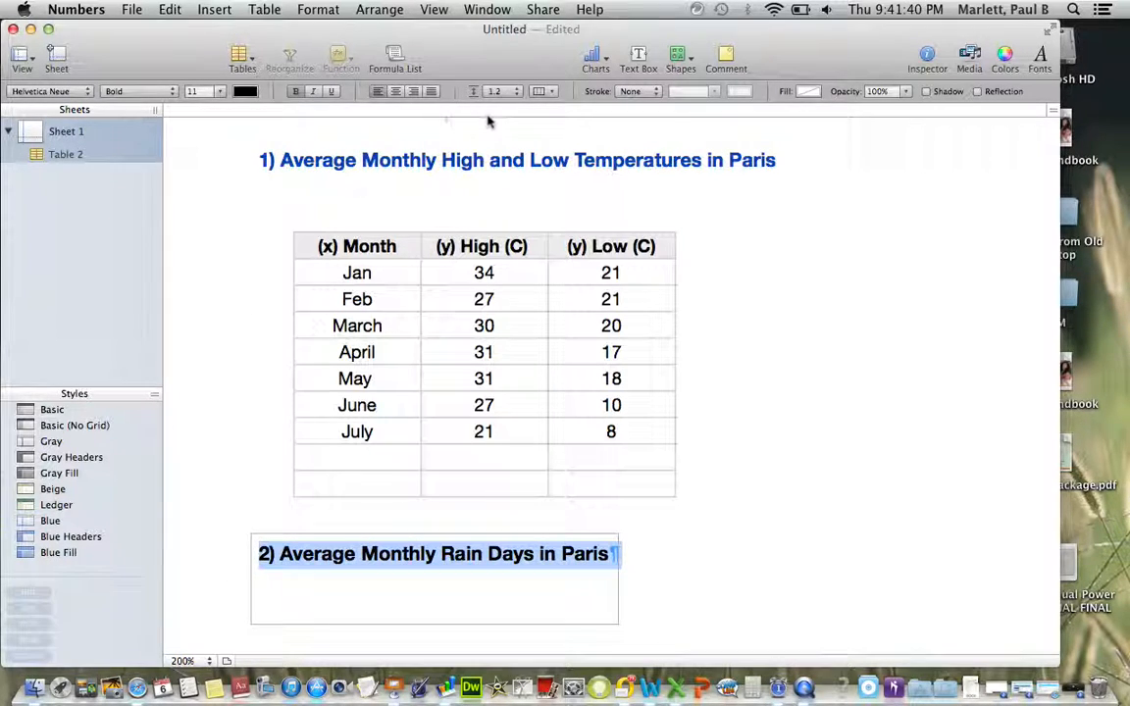
pyautogui.click(244, 91)
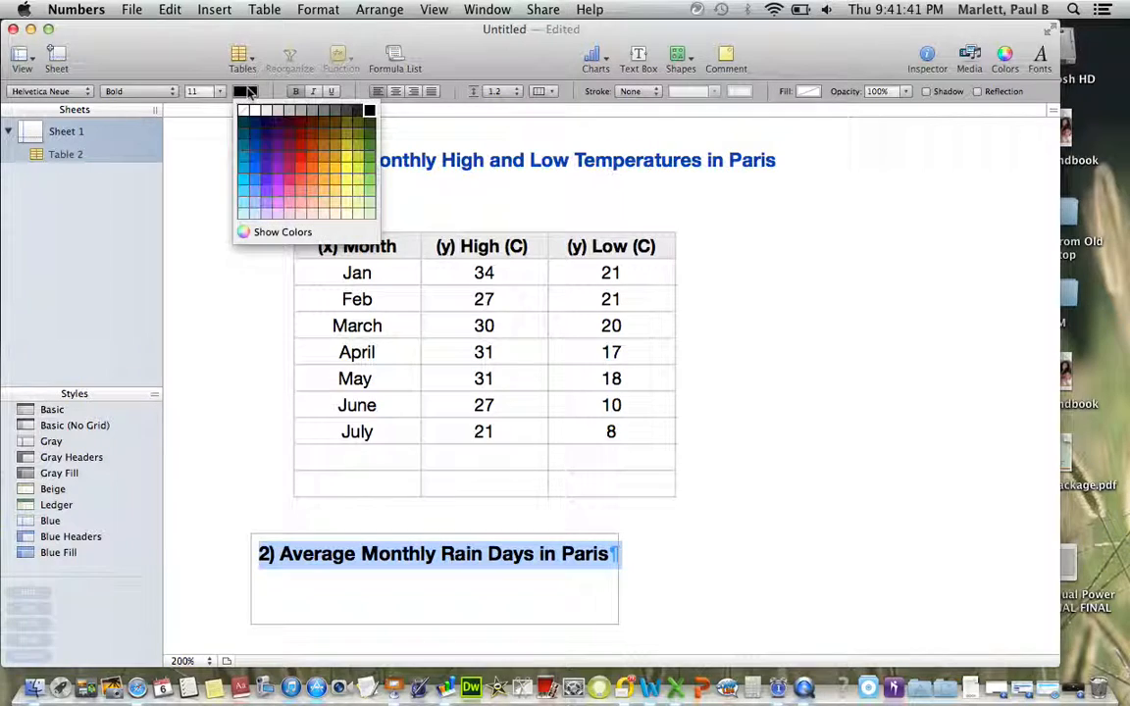
pyautogui.click(254, 167)
pyautogui.click(751, 544)
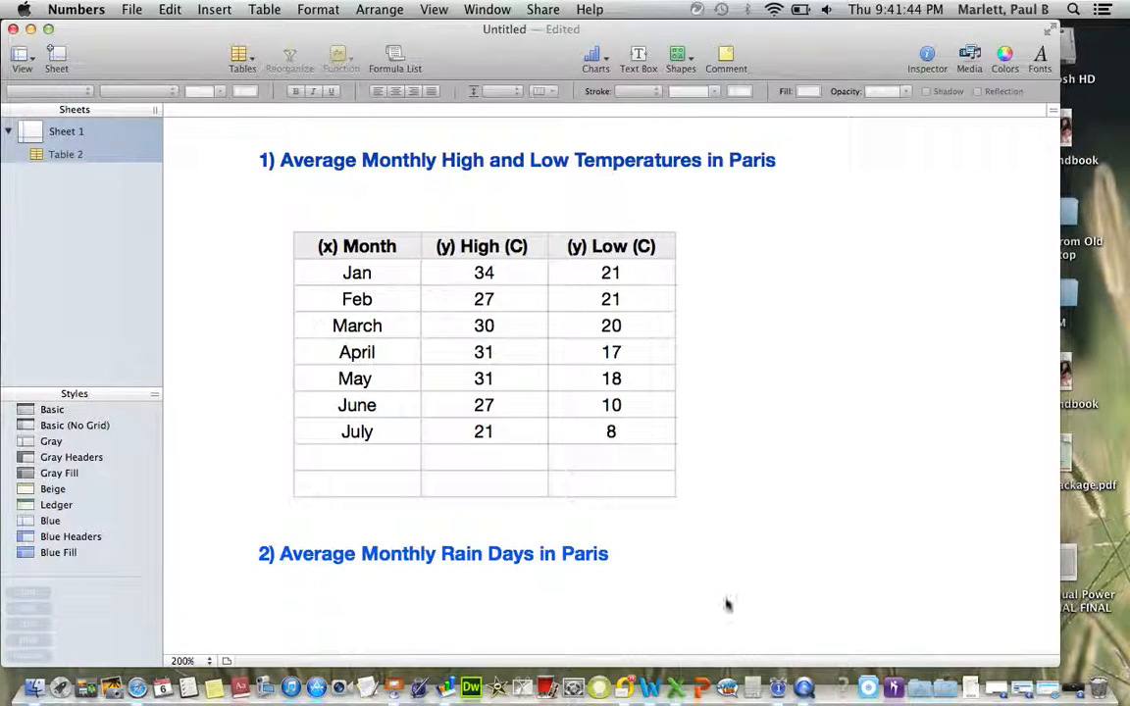
# Step: Remove the extra blank lines beneath the heading in the rain days text box
pyautogui.click(474, 609)
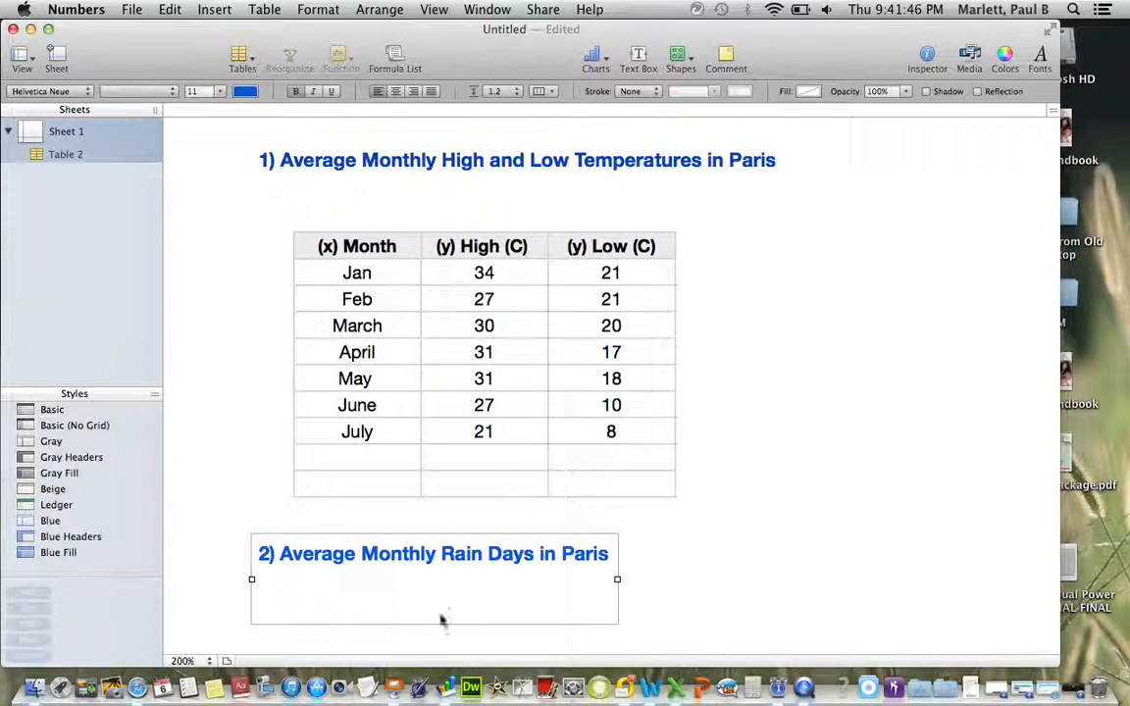
pyautogui.click(429, 589)
pyautogui.press('BackSpace')
pyautogui.click(366, 580)
pyautogui.press('BackSpace')
pyautogui.click(355, 611)
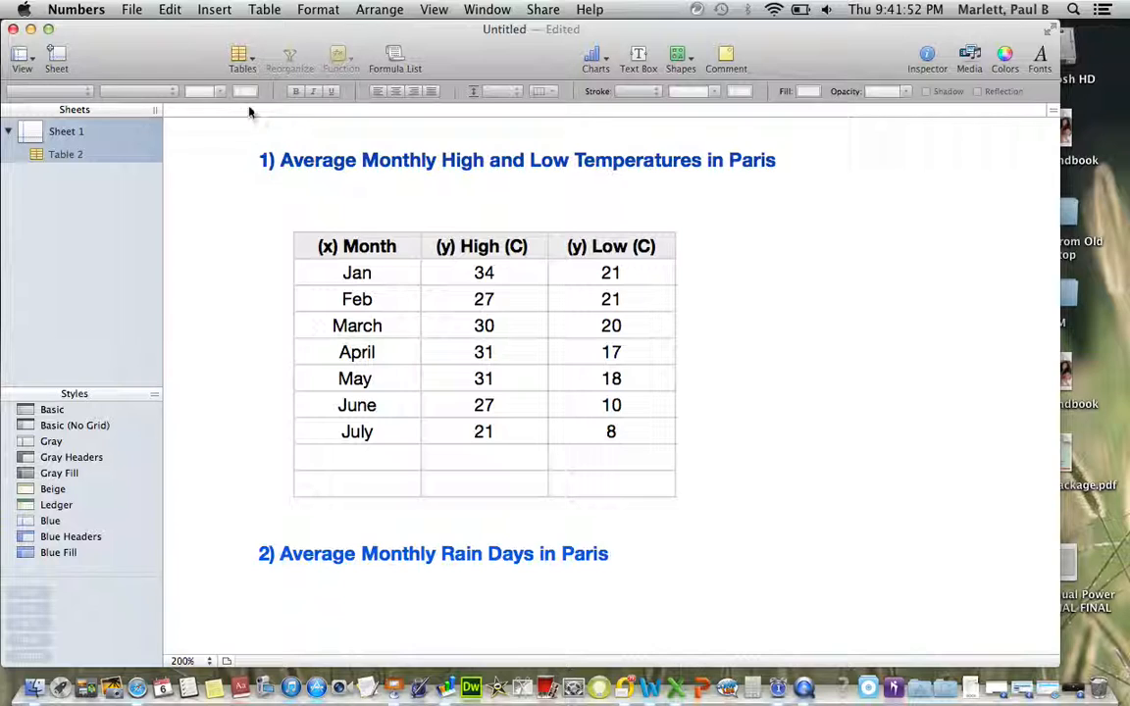
# Step: Insert a Basic table and position it directly below the rain days heading, in line with the heading's start
pyautogui.click(241, 57)
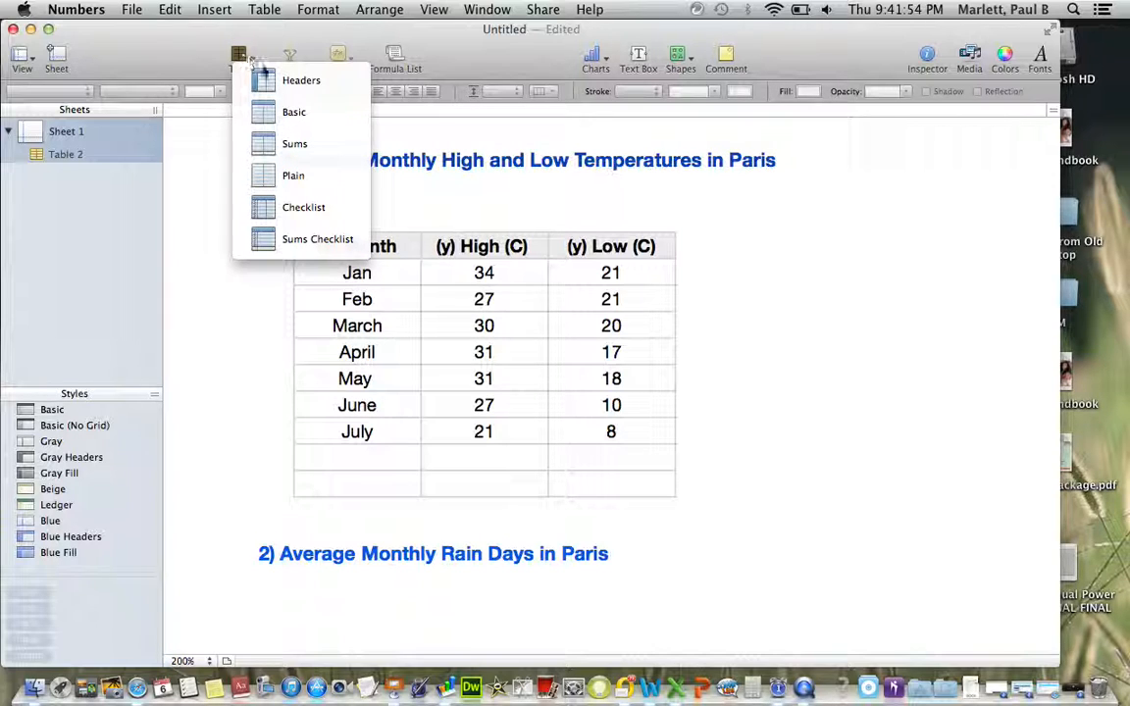
pyautogui.click(252, 105)
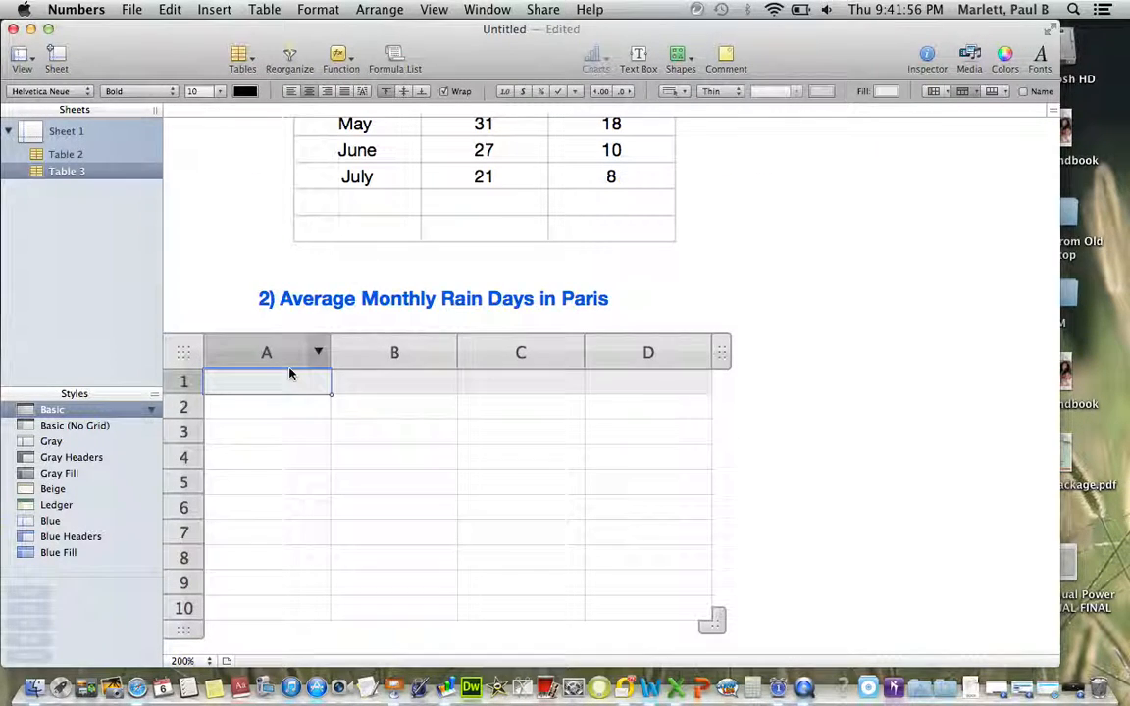
pyautogui.moveTo(175, 349); pyautogui.dragTo(270, 346)
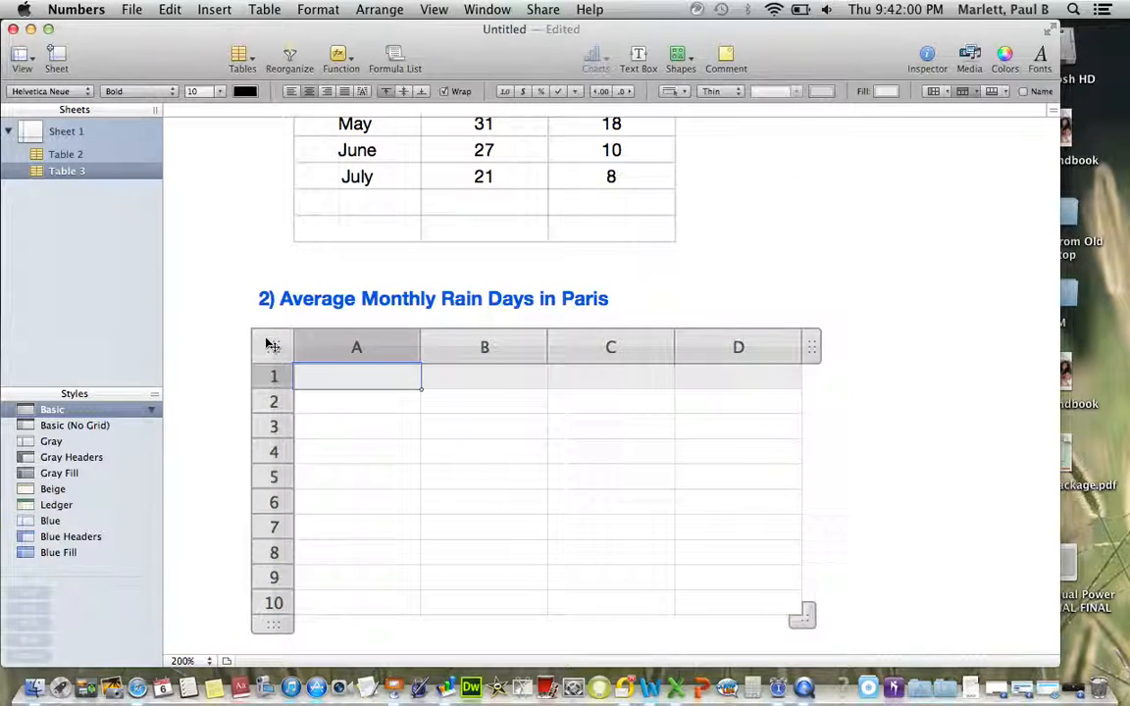
# Step: Delete two columns from the new table so that only columns A and B remain
pyautogui.click(615, 348)
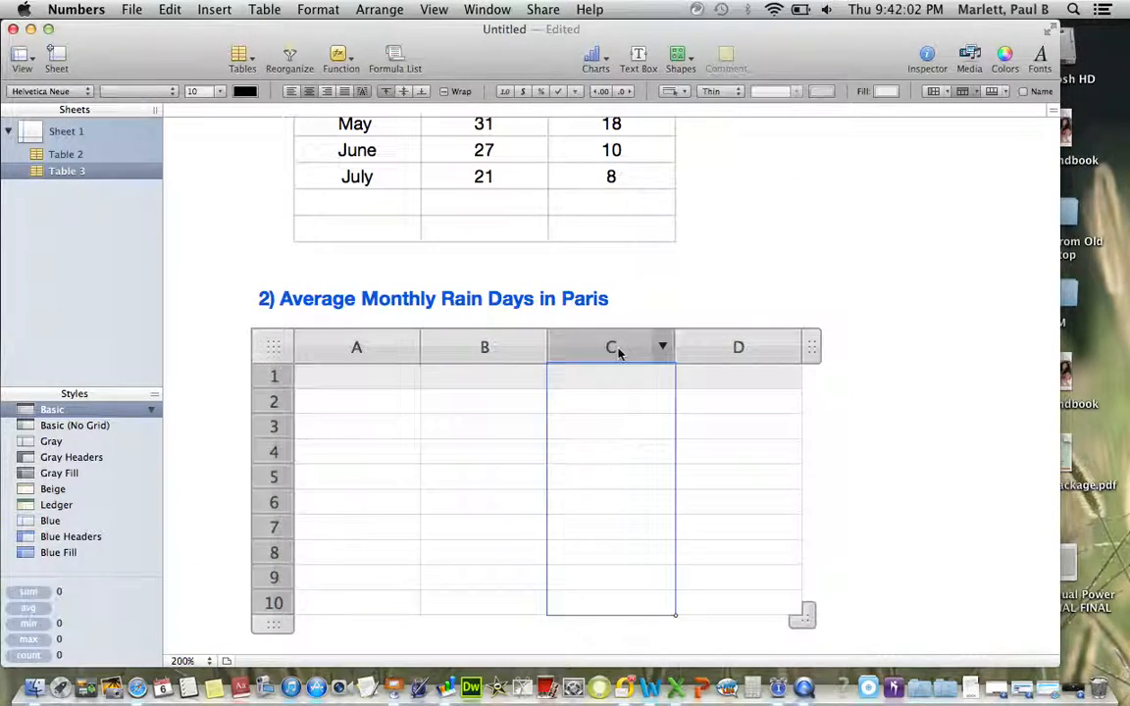
pyautogui.rightClick(624, 351)
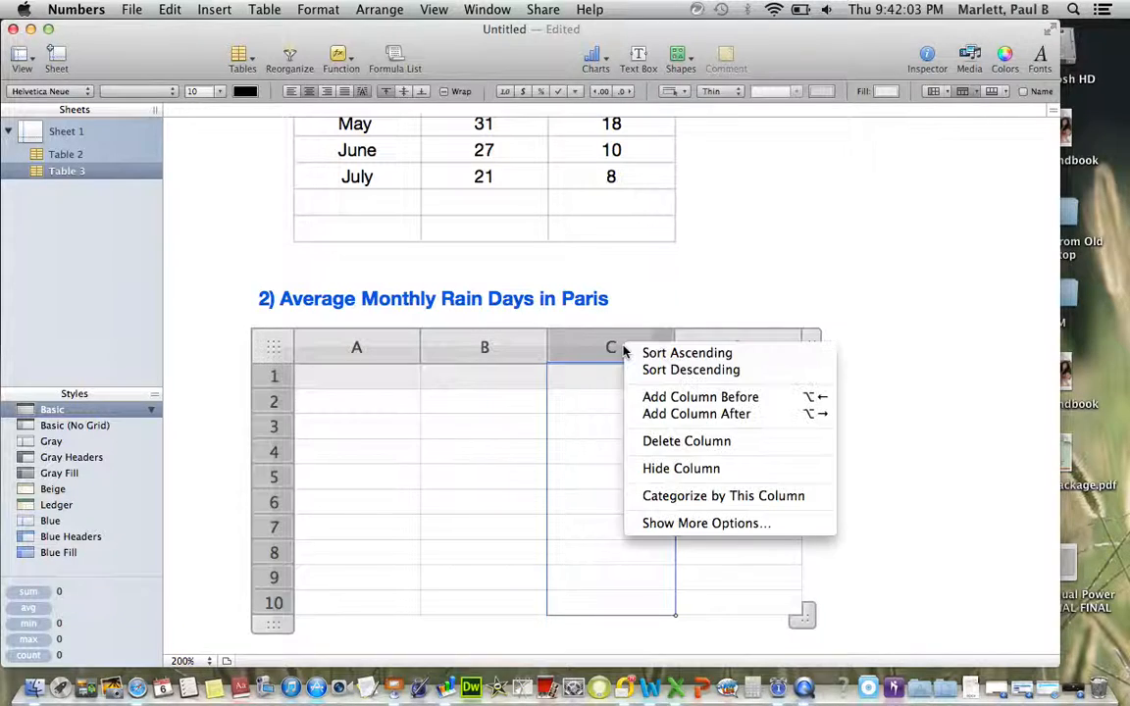
pyautogui.click(687, 441)
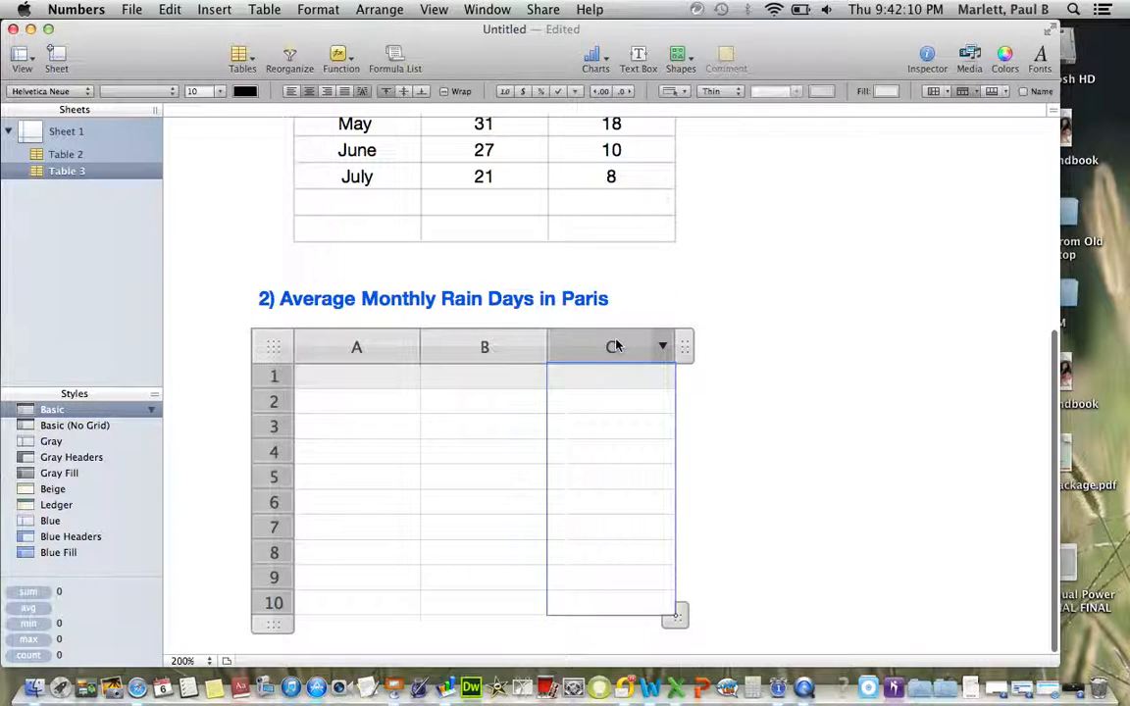
pyautogui.rightClick(615, 346)
pyautogui.click(654, 440)
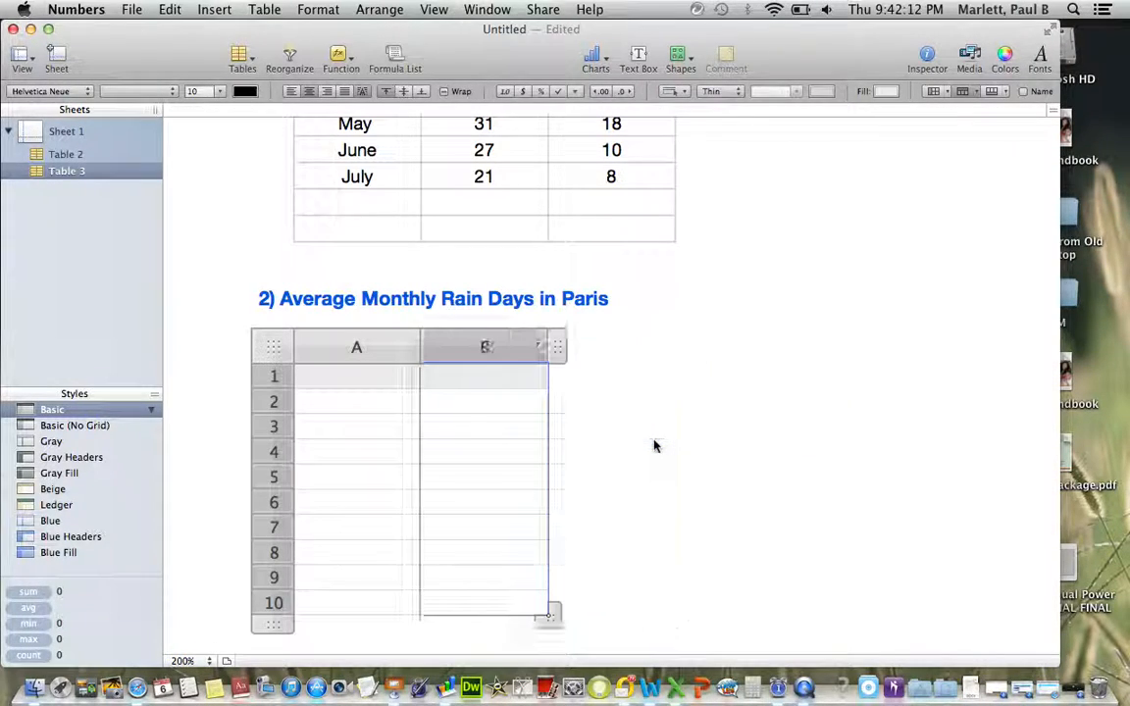
# Step: Widen columns A and B of the rain days table to roughly equal widths
pyautogui.moveTo(421, 345); pyautogui.dragTo(467, 345)
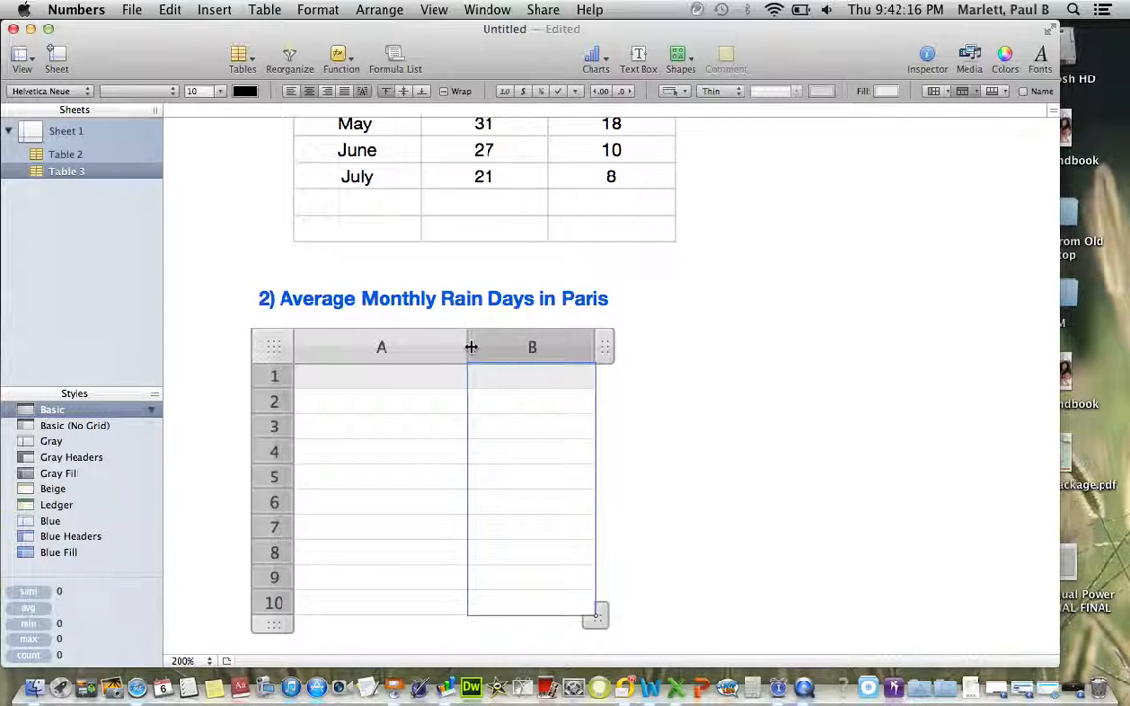
pyautogui.moveTo(596, 346); pyautogui.dragTo(651, 342)
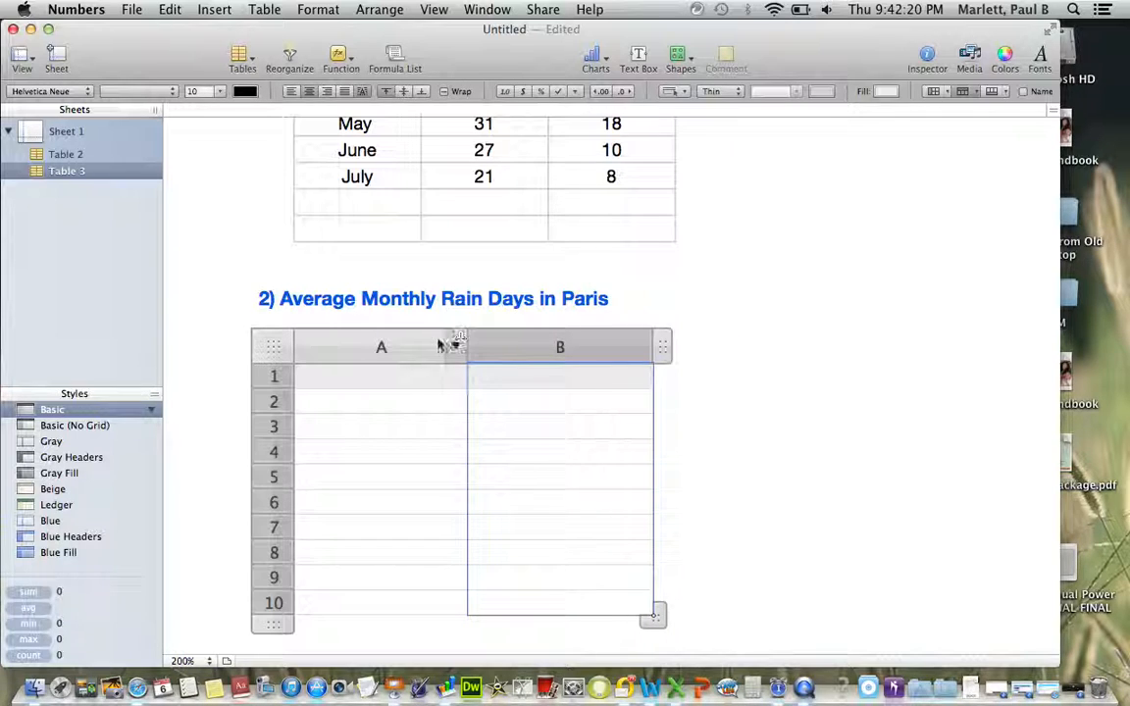
pyautogui.moveTo(434, 346); pyautogui.dragTo(534, 347)
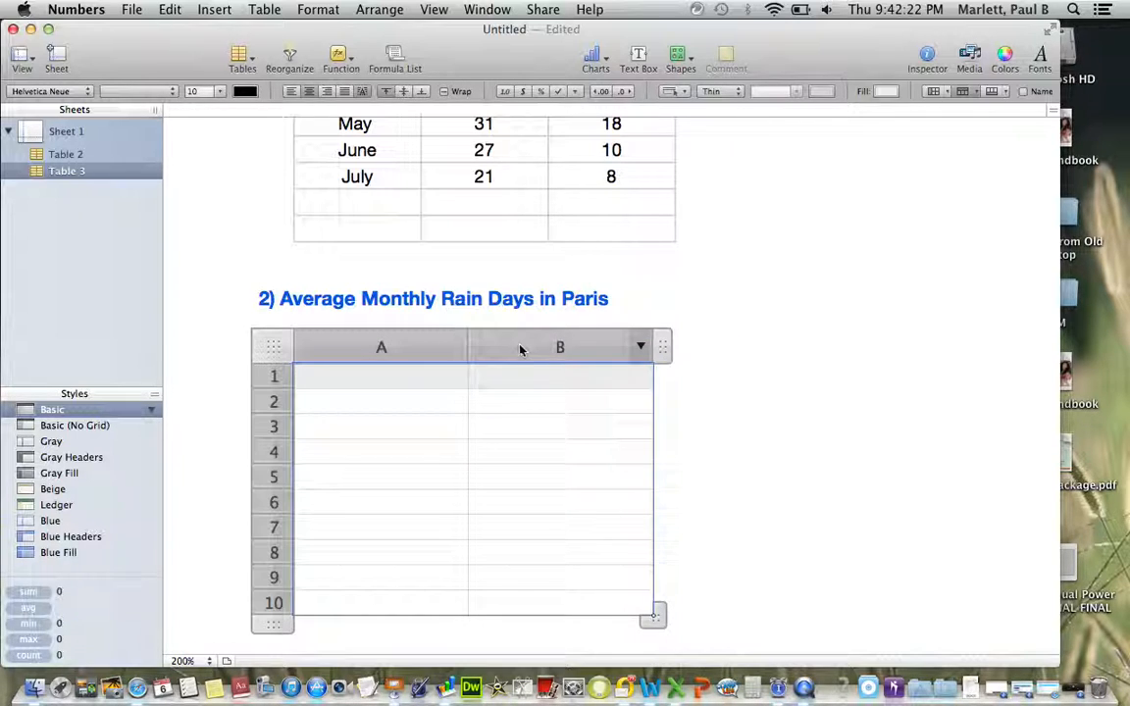
pyautogui.moveTo(425, 356); pyautogui.dragTo(548, 350)
pyautogui.moveTo(467, 346); pyautogui.dragTo(481, 347)
# Step: Enter the column headers "(x) Month" and "(y) Rain Days (Days)" in the rain days table's first row
pyautogui.click(391, 374)
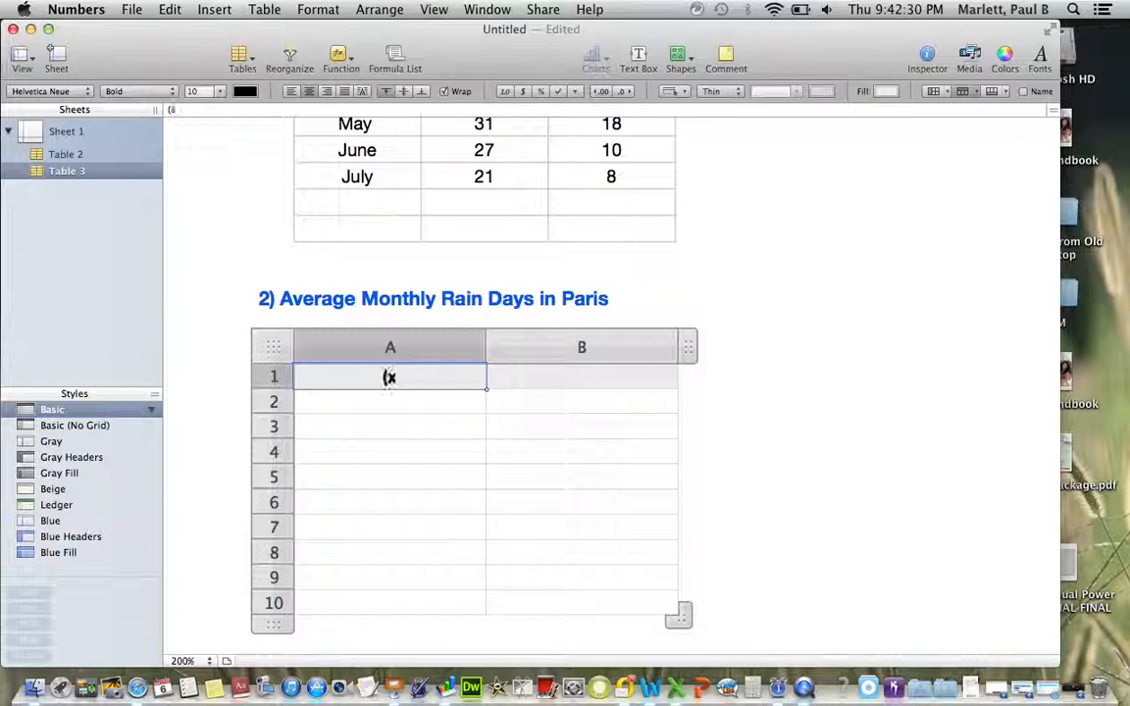
pyautogui.write('(x) Month')
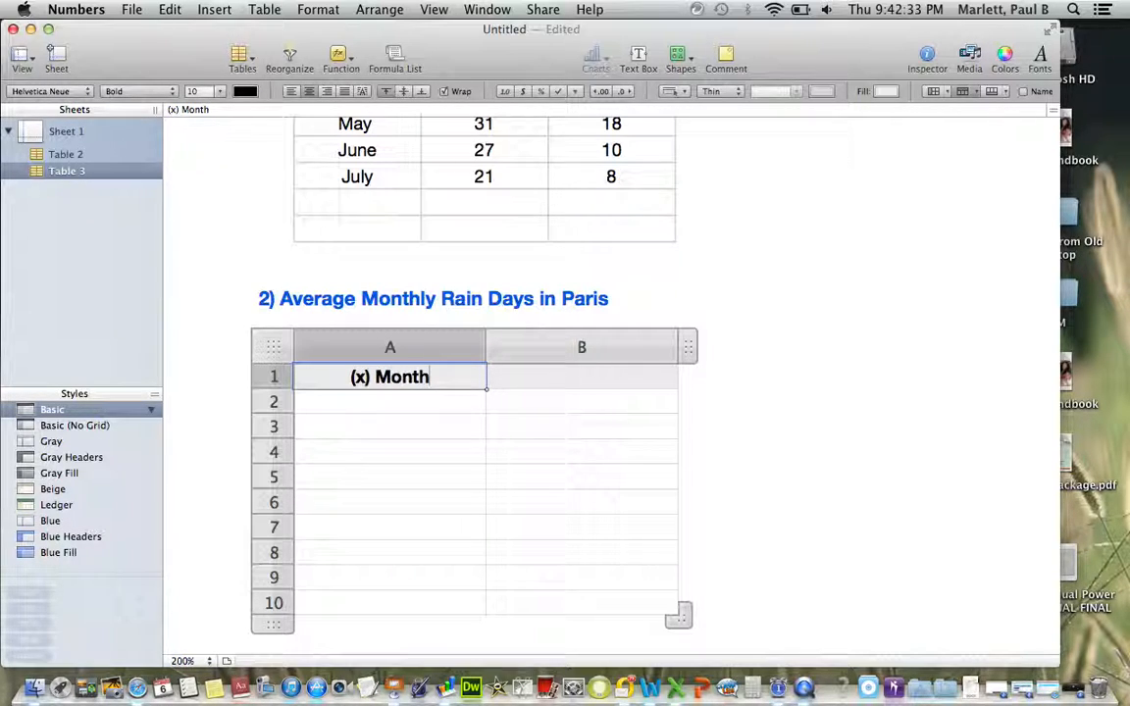
pyautogui.press('Tab')
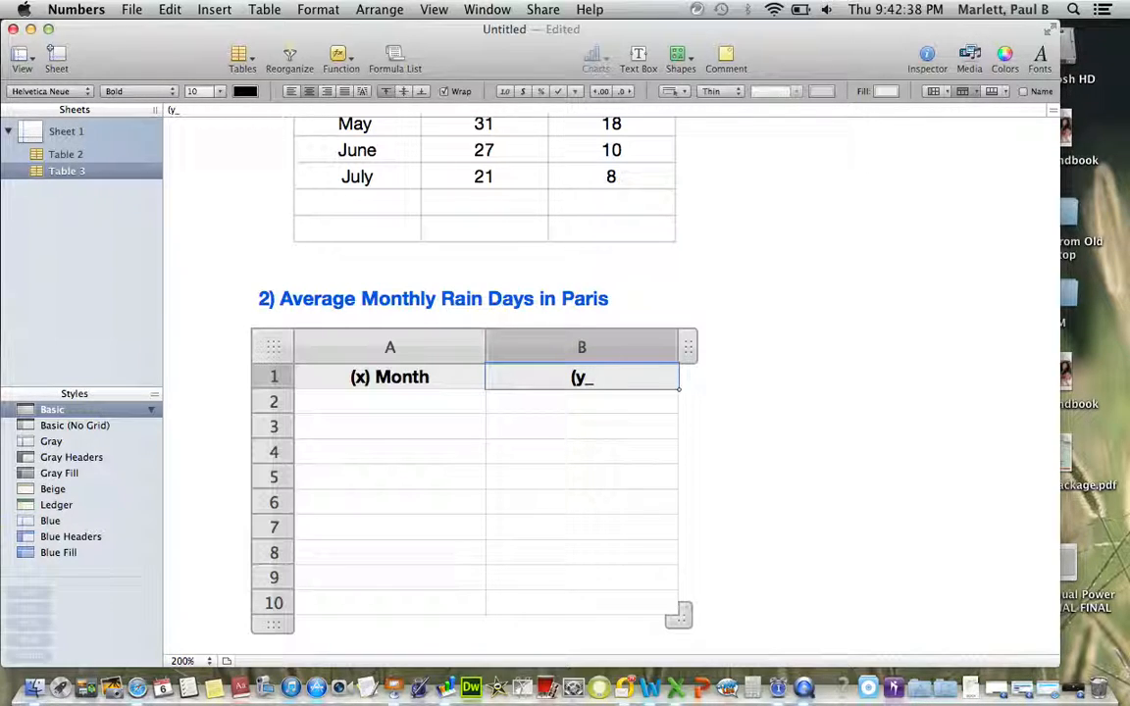
pyautogui.write('(y) RAin')
pyautogui.press('BackSpace')
pyautogui.press('BackSpace')
pyautogui.press('BackSpace')
pyautogui.write('ai')
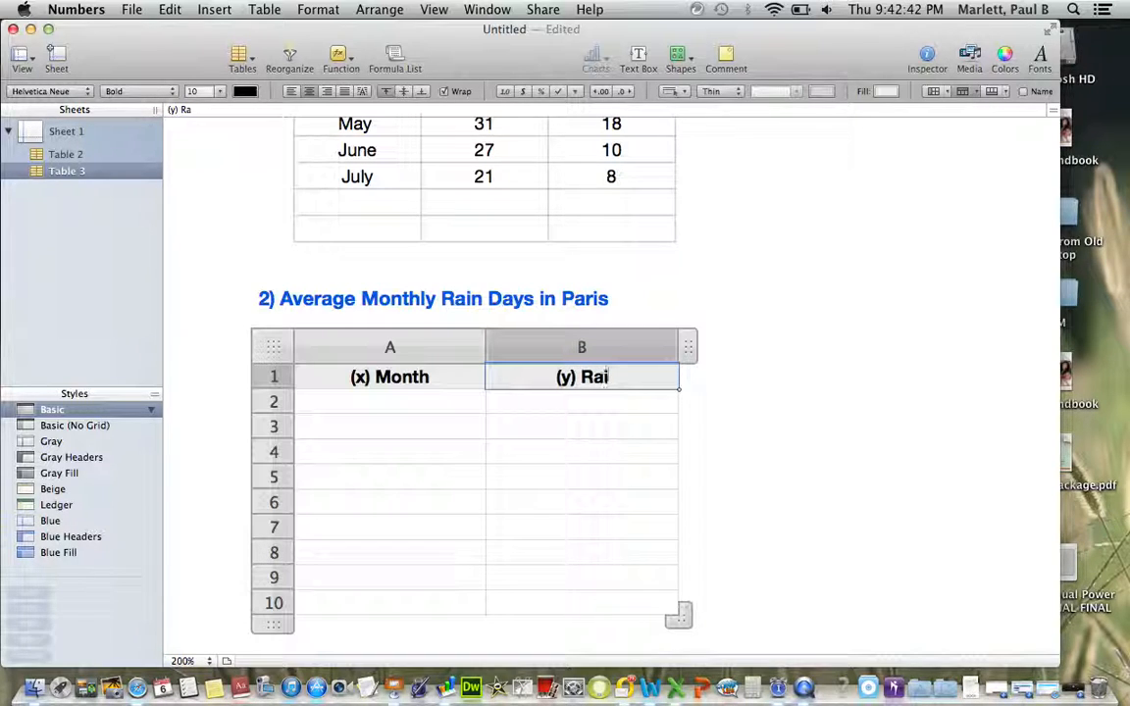
pyautogui.write('n Days (')
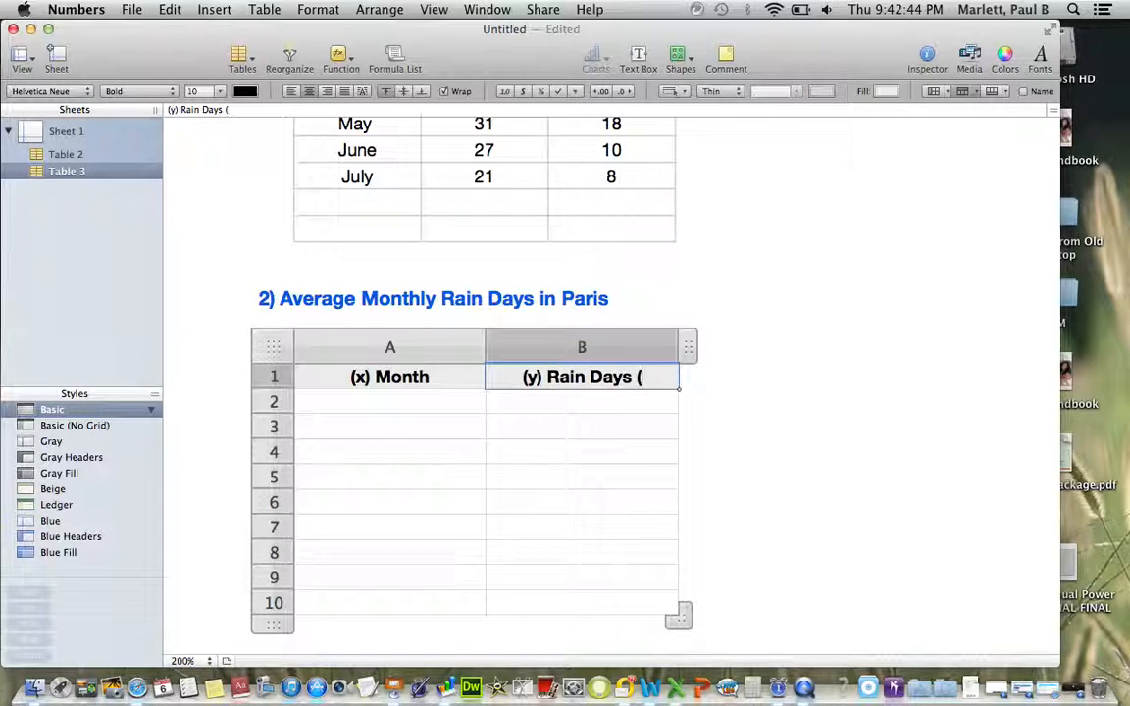
pyautogui.write('Days)')
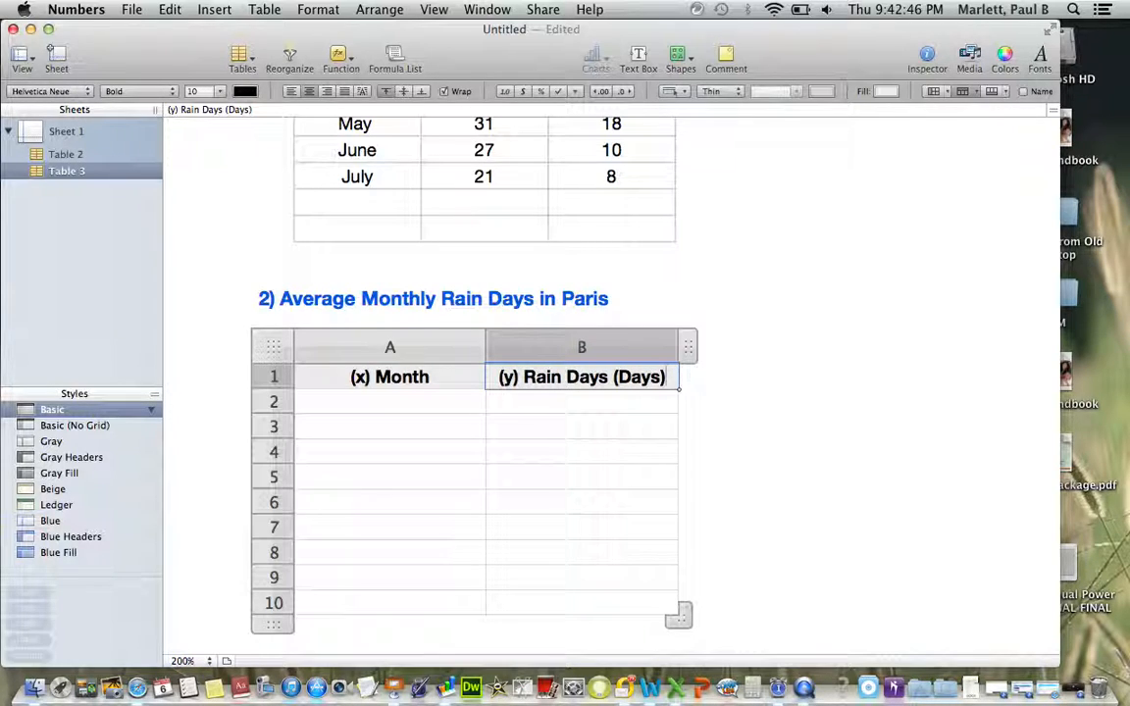
# Step: Enter Jan and Feb in the rain days table's Month column and clear the misspelled March entry
pyautogui.click(410, 397)
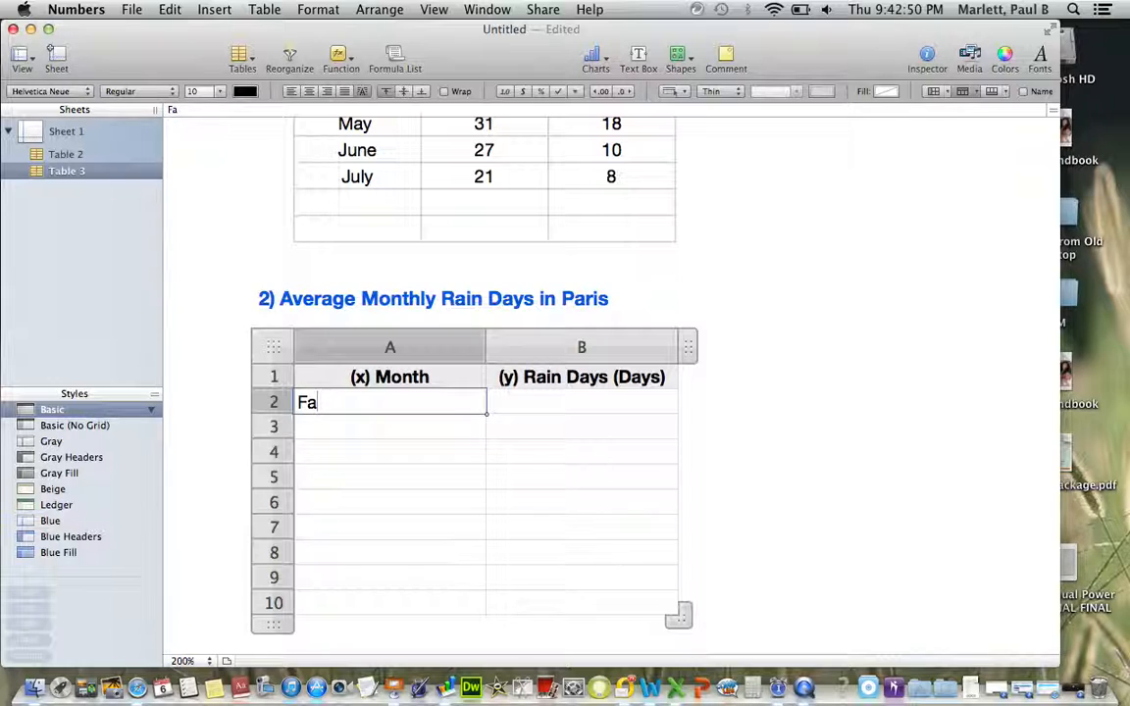
pyautogui.write('Jan')
pyautogui.press('Return')
pyautogui.write('Feb')
pyautogui.press('Return')
pyautogui.write('Barch')
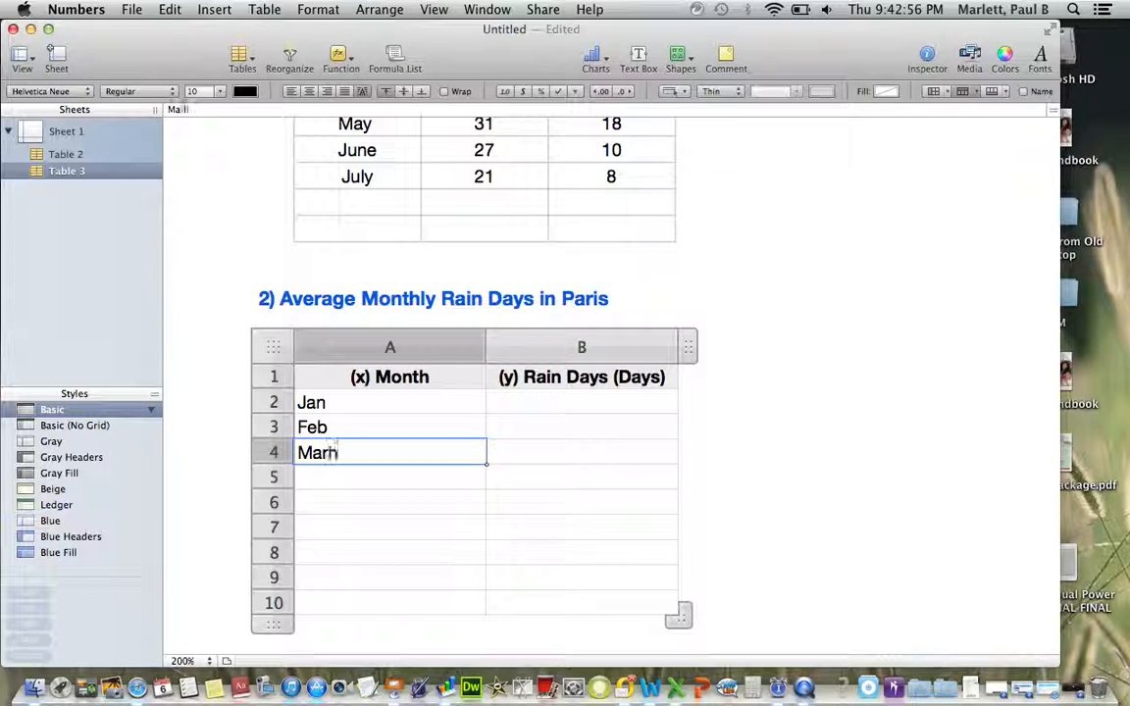
pyautogui.press('Return')
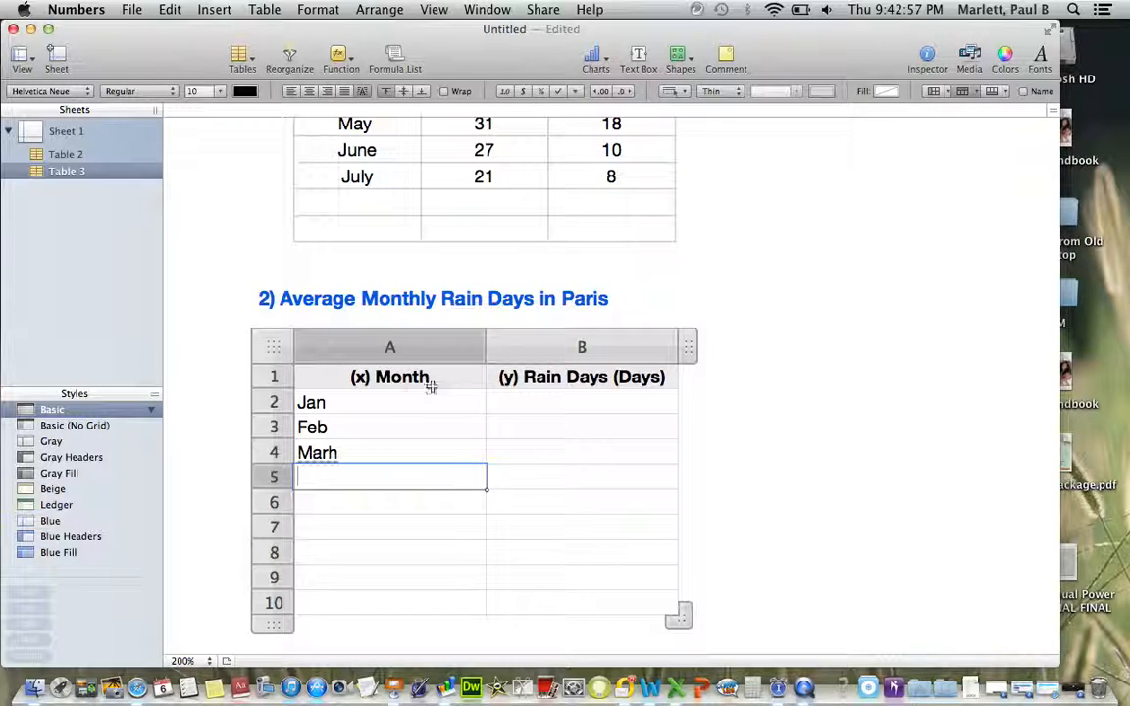
pyautogui.click(371, 448)
pyautogui.write('=')
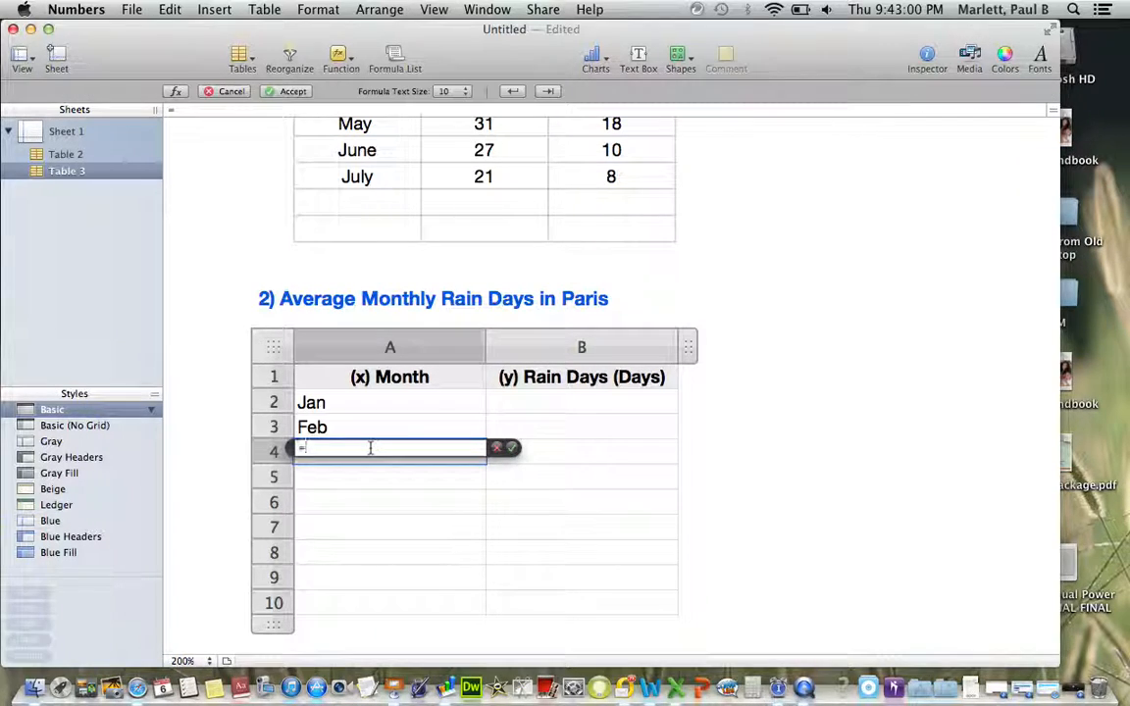
pyautogui.press('BackSpace')
# Step: Copy the months Jan to July from the temperature table and paste them into the rain days table's Month column from row 2
pyautogui.scroll(3, 344, 402)
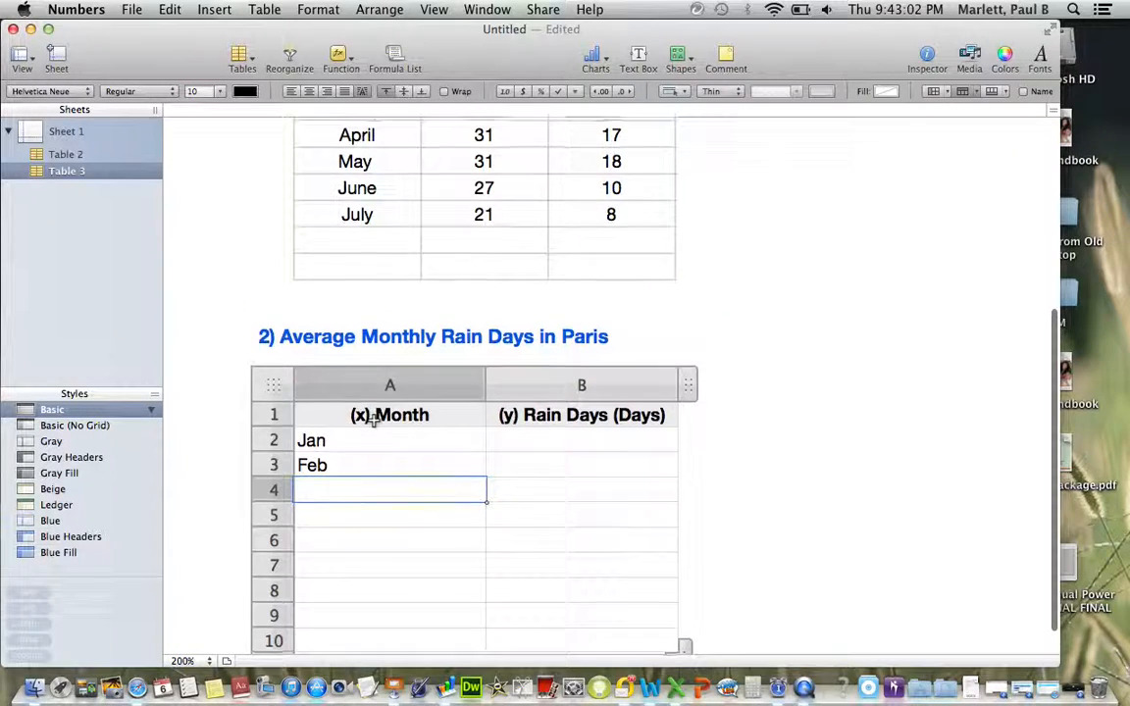
pyautogui.moveTo(346, 155); pyautogui.dragTo(346, 315)
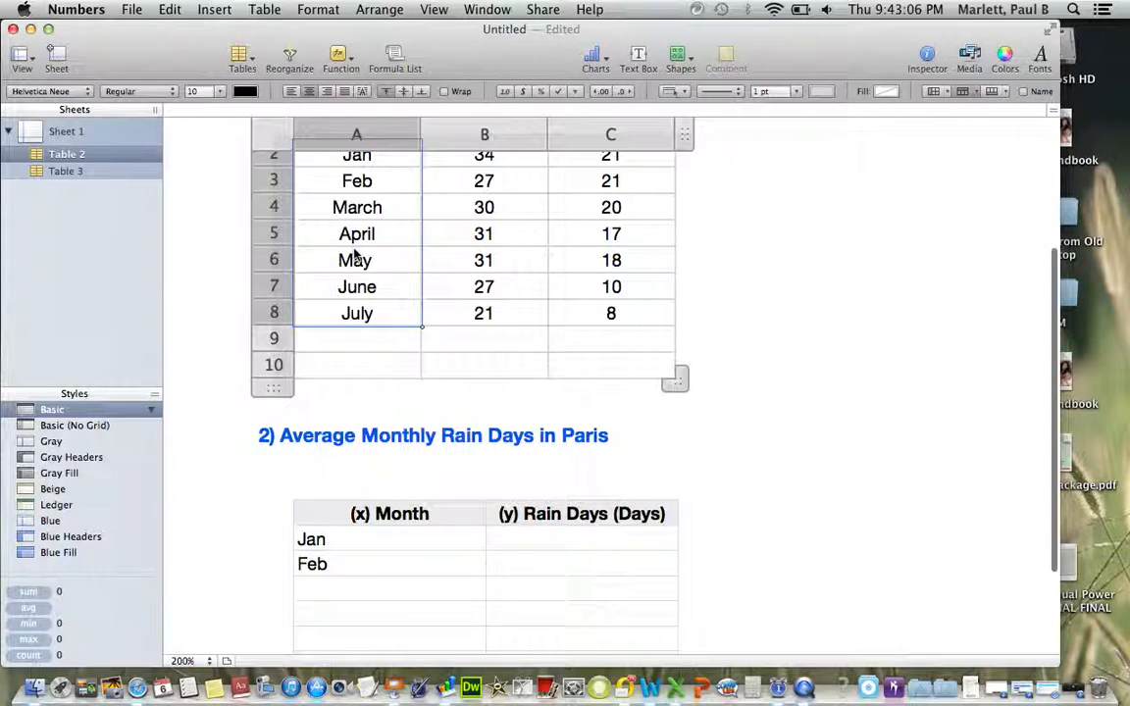
pyautogui.rightClick(355, 258)
pyautogui.click(386, 536)
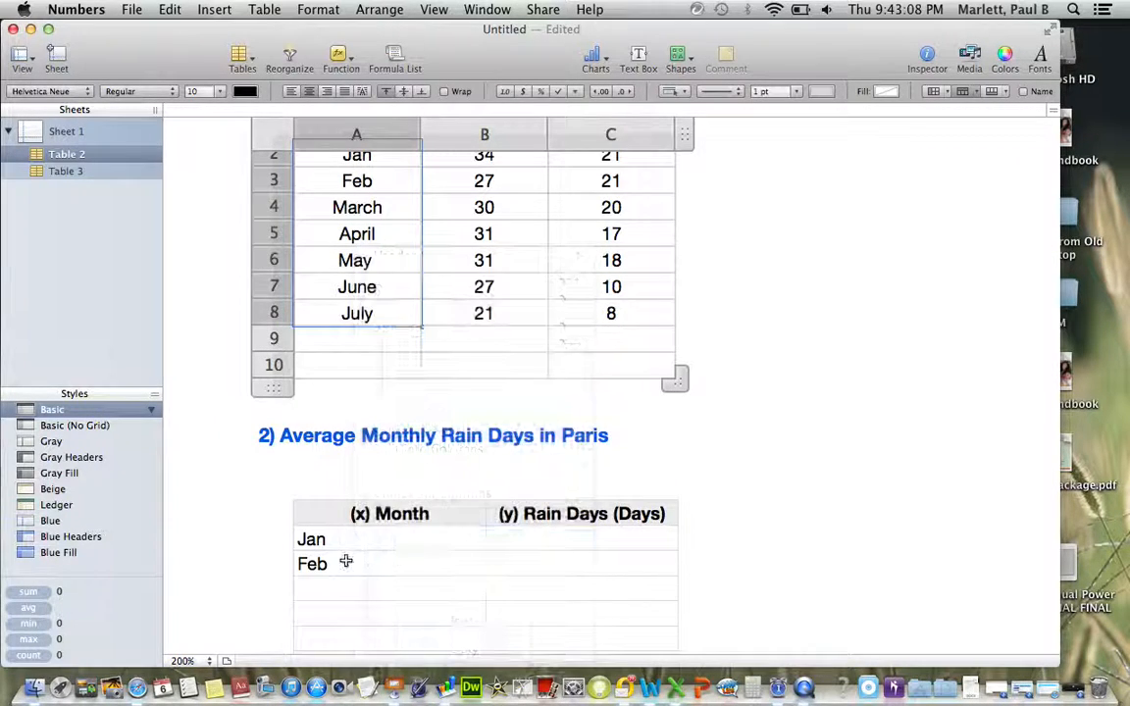
pyautogui.click(342, 541)
pyautogui.rightClick(342, 540)
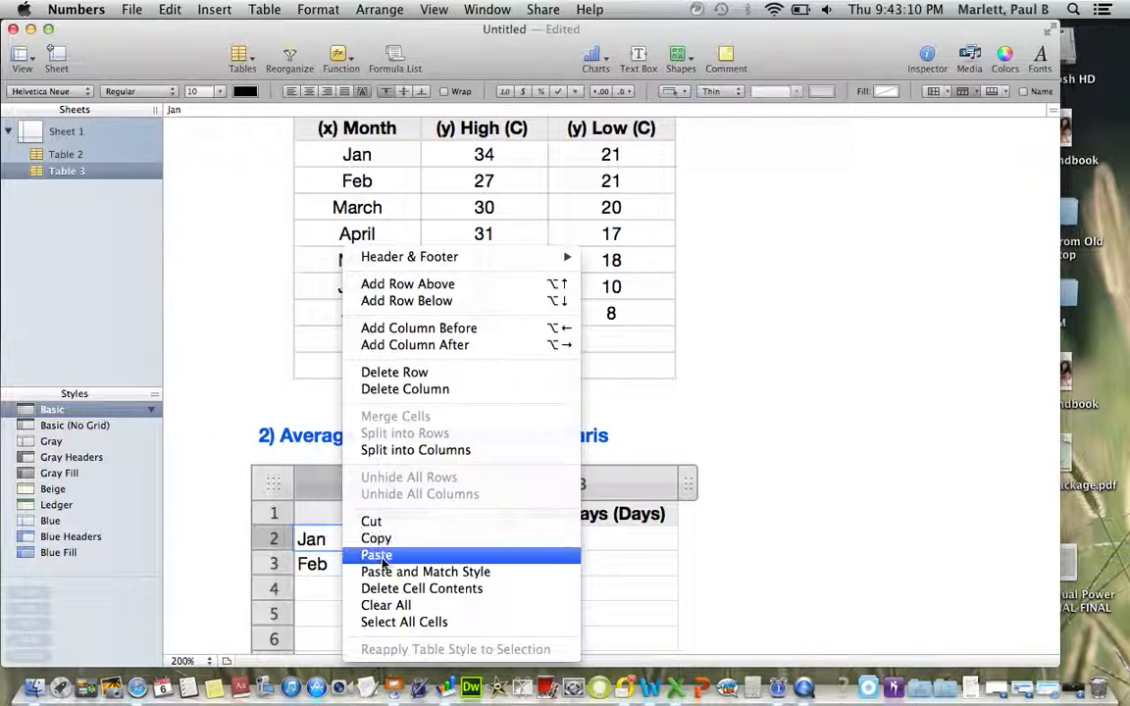
pyautogui.click(384, 557)
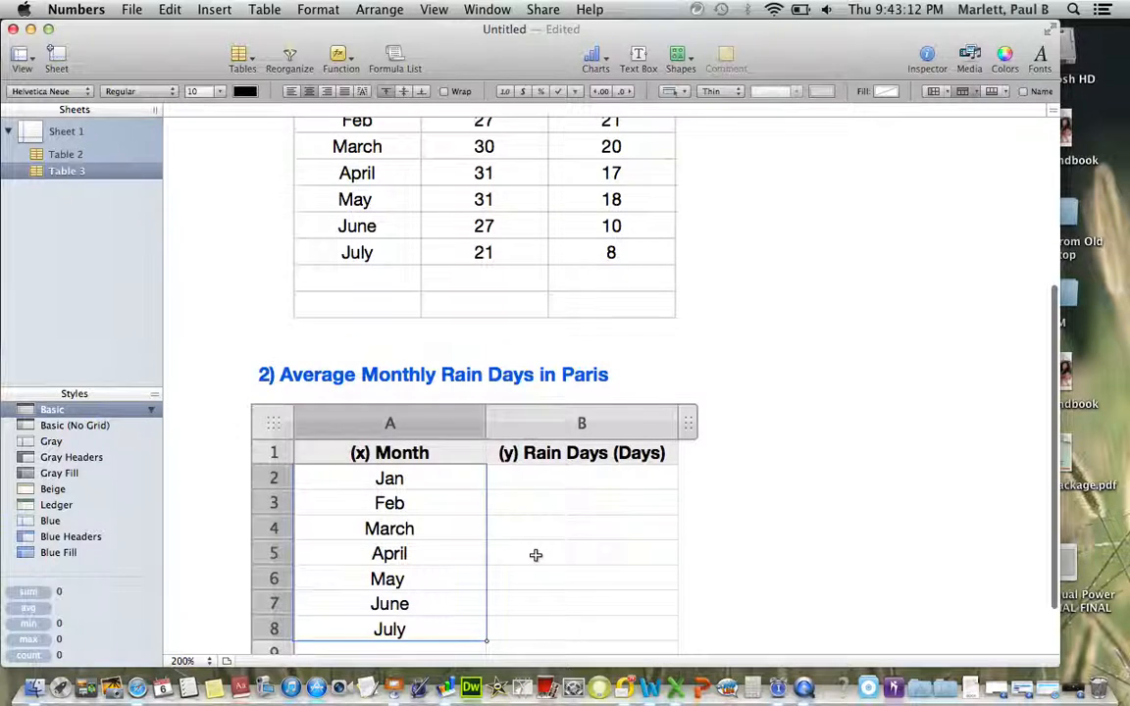
# Step: Enter the rain days 4, 3, 4, 12, 20, 2 and 3 for Jan through July and center the column's values
pyautogui.click(555, 413)
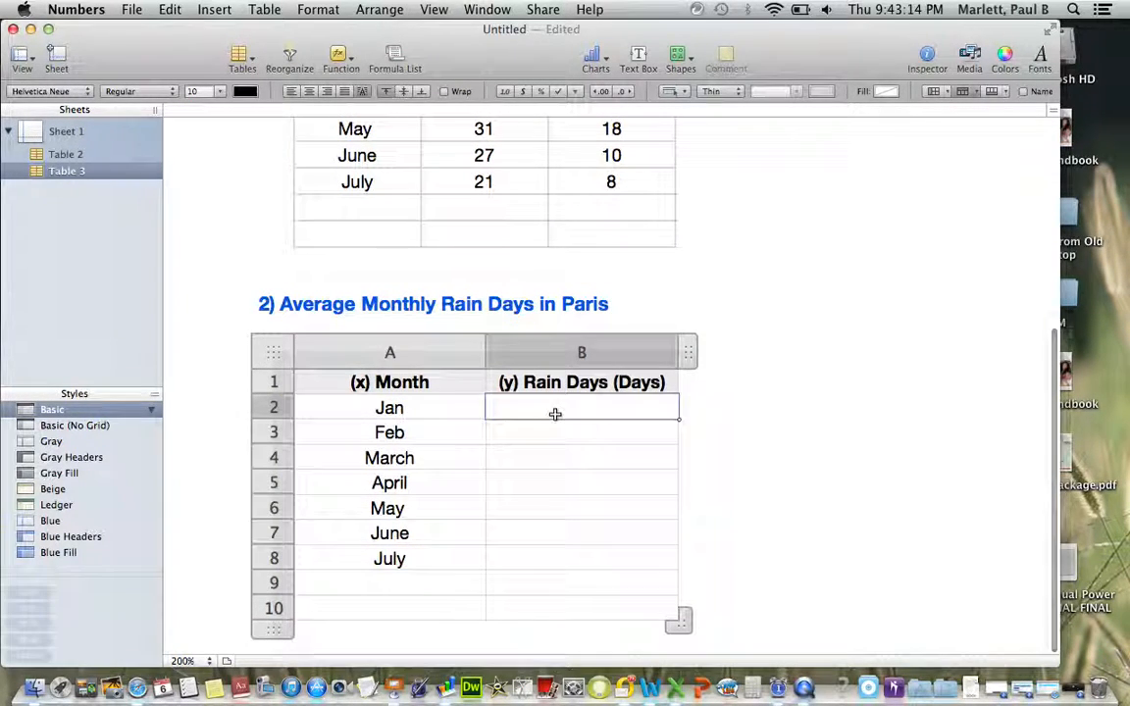
pyautogui.write('4')
pyautogui.press('Return')
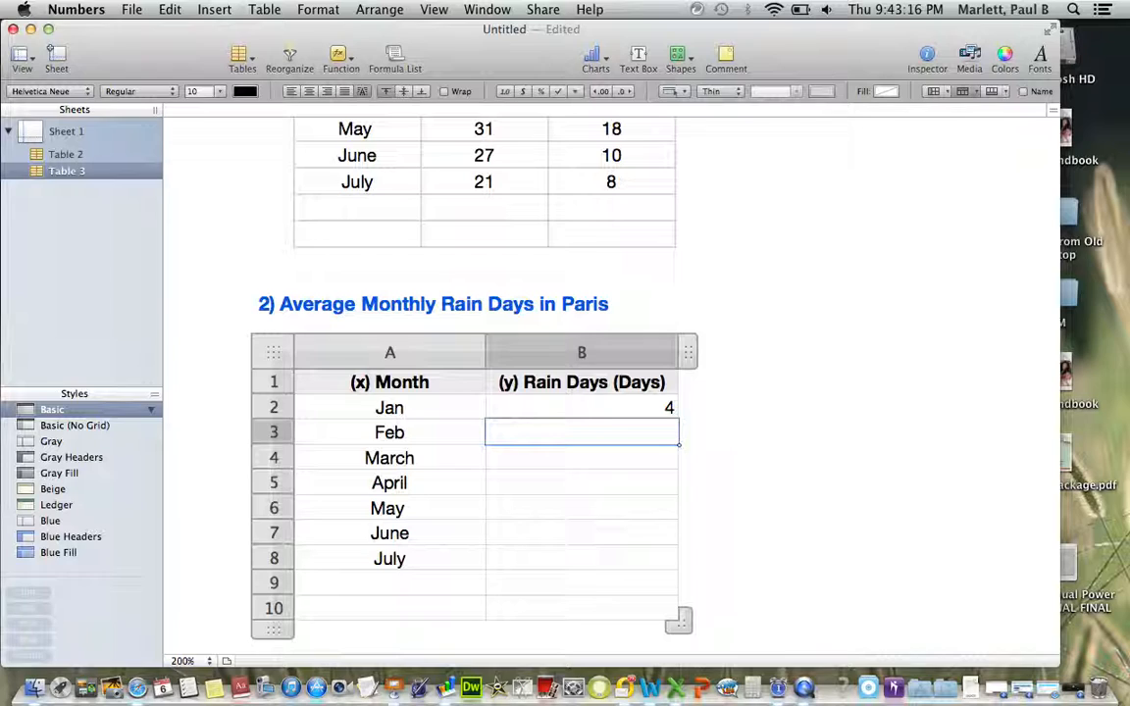
pyautogui.write('3')
pyautogui.press('Return')
pyautogui.write('4')
pyautogui.press('Return')
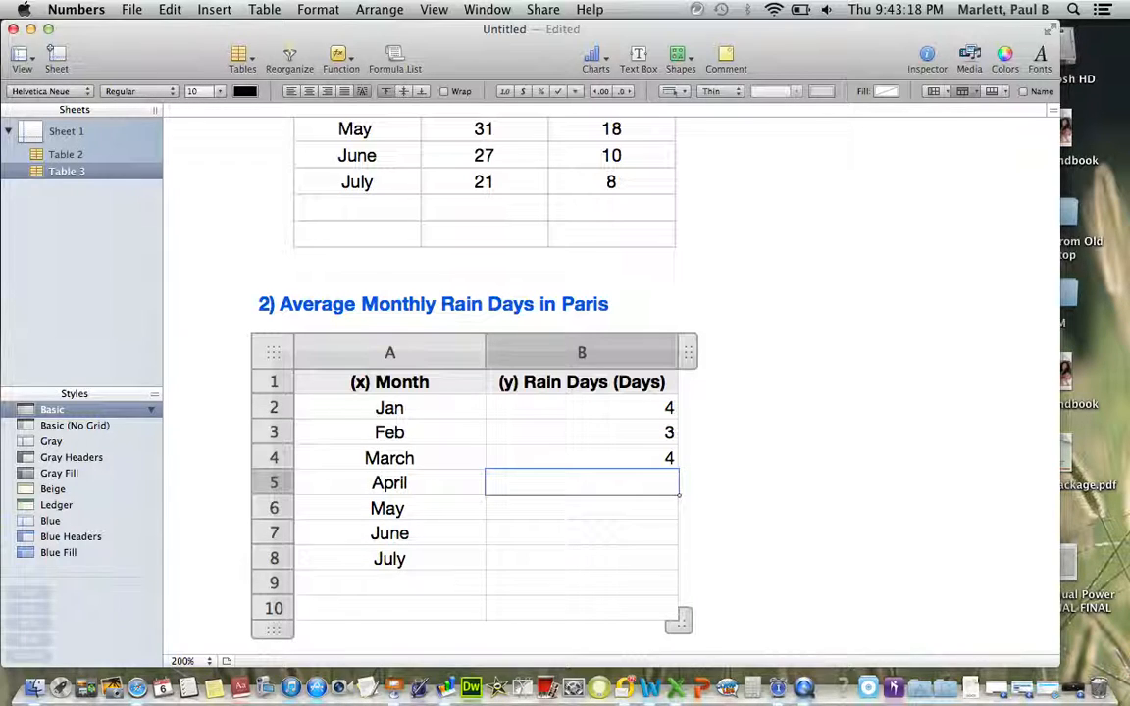
pyautogui.write('12')
pyautogui.press('Return')
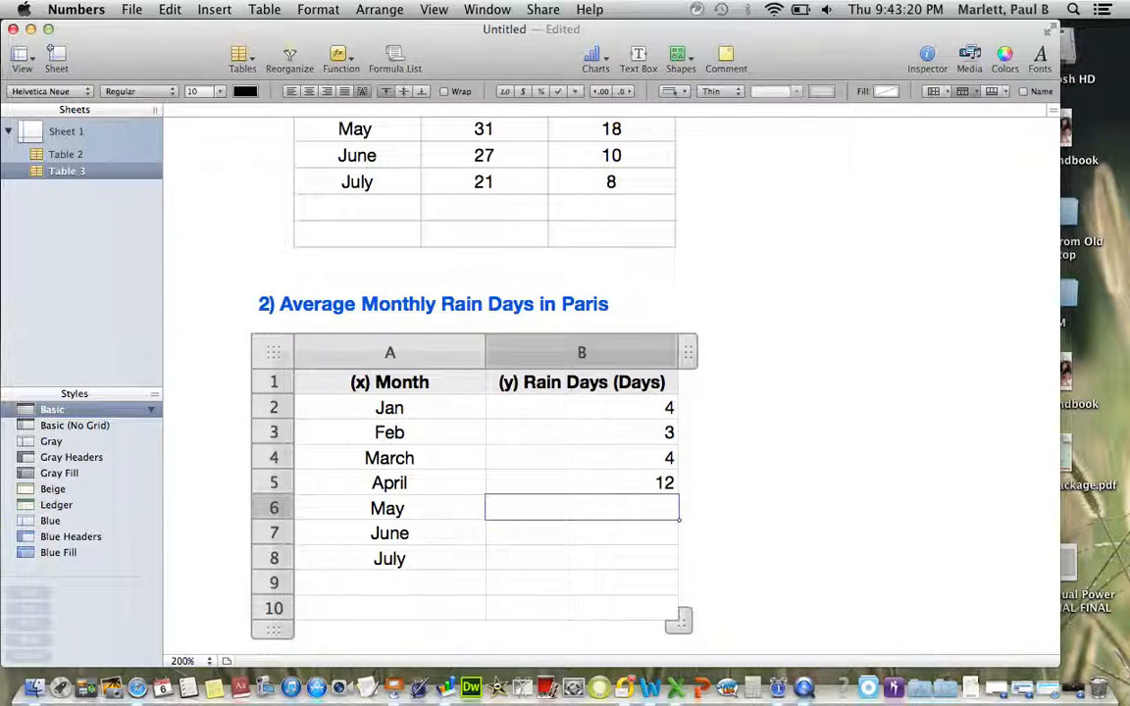
pyautogui.write('20')
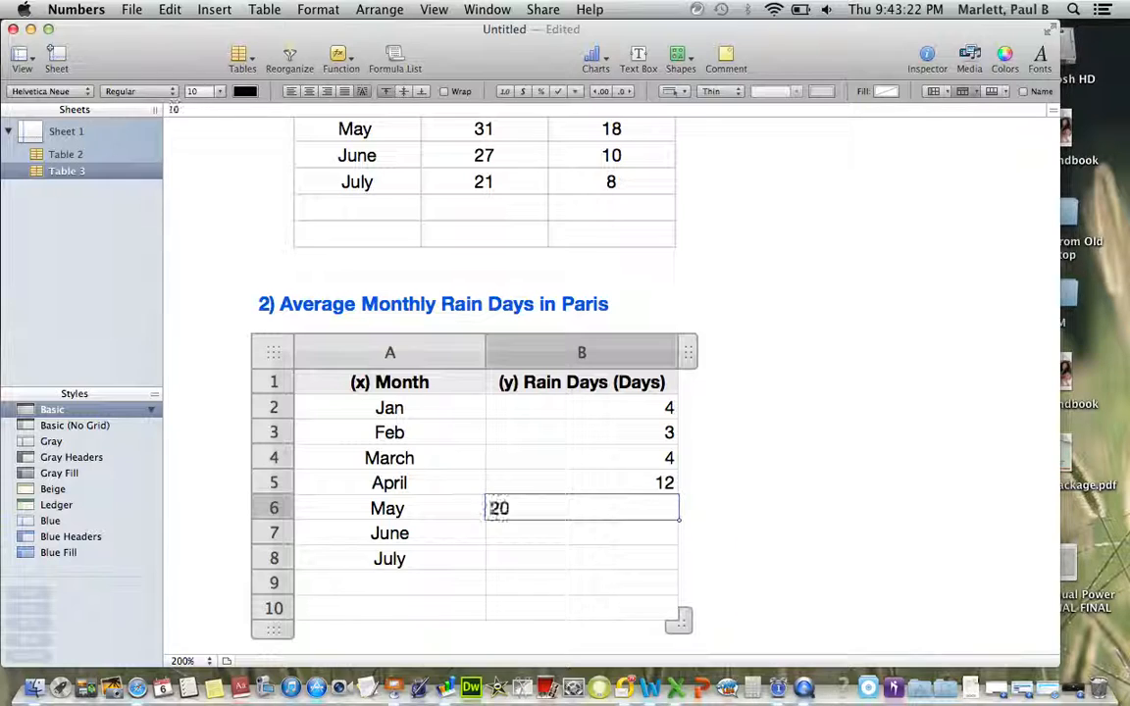
pyautogui.press('Return')
pyautogui.write('2')
pyautogui.press('Return')
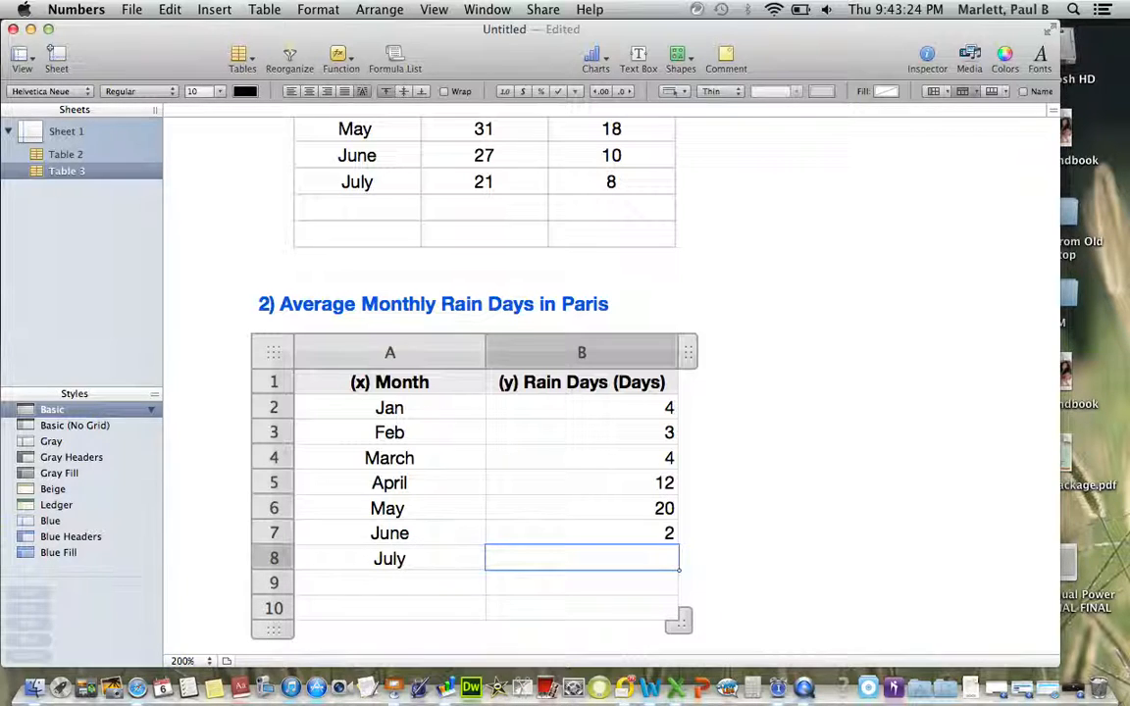
pyautogui.write('3')
pyautogui.press('Return')
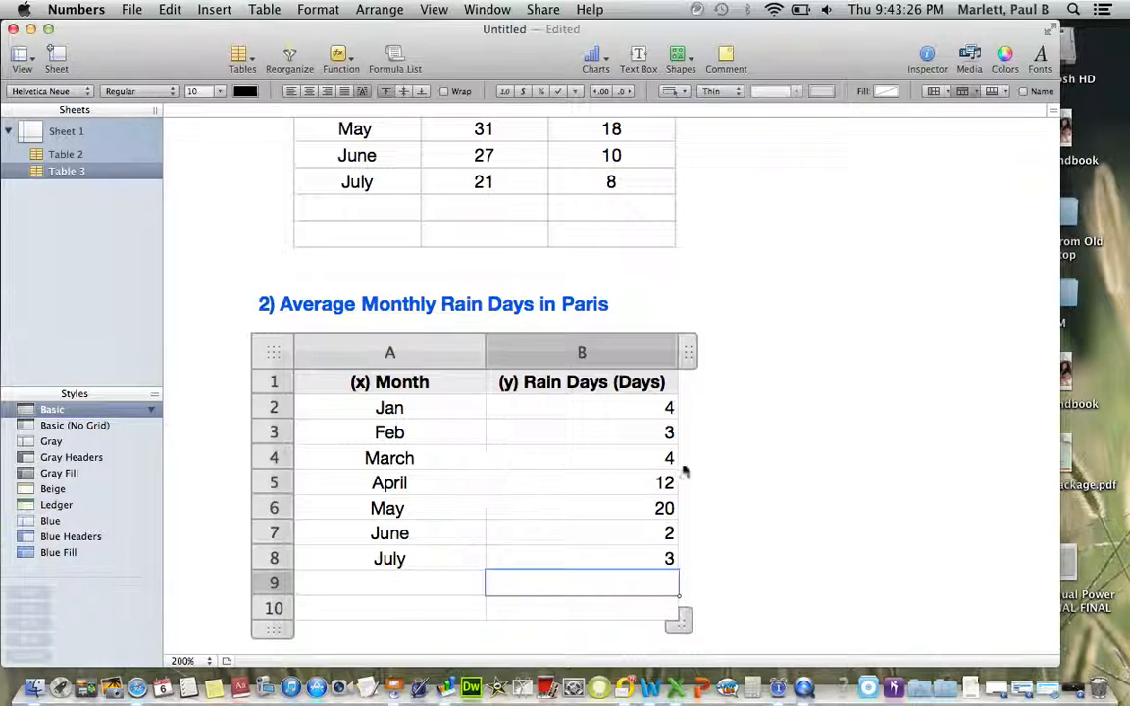
pyautogui.moveTo(595, 407); pyautogui.dragTo(673, 605)
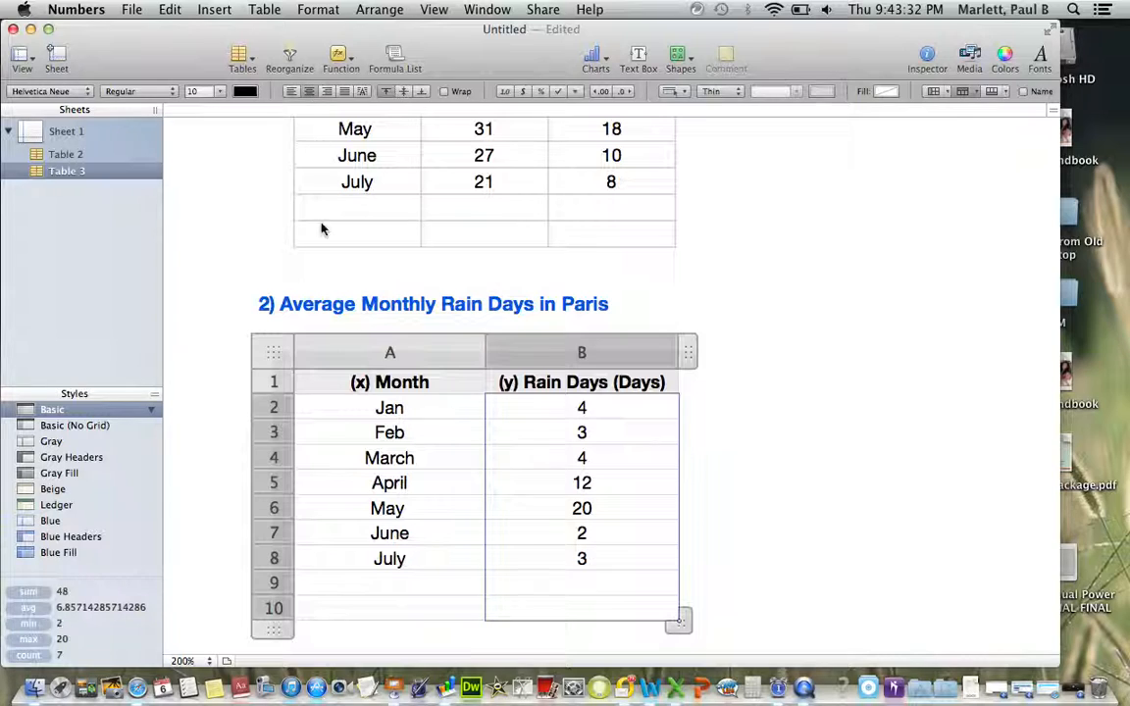
# Step: Try to add inside borders and outside edges to all cells of the rain days table
pyautogui.click(319, 378)
pyautogui.moveTo(318, 378); pyautogui.dragTo(593, 613)
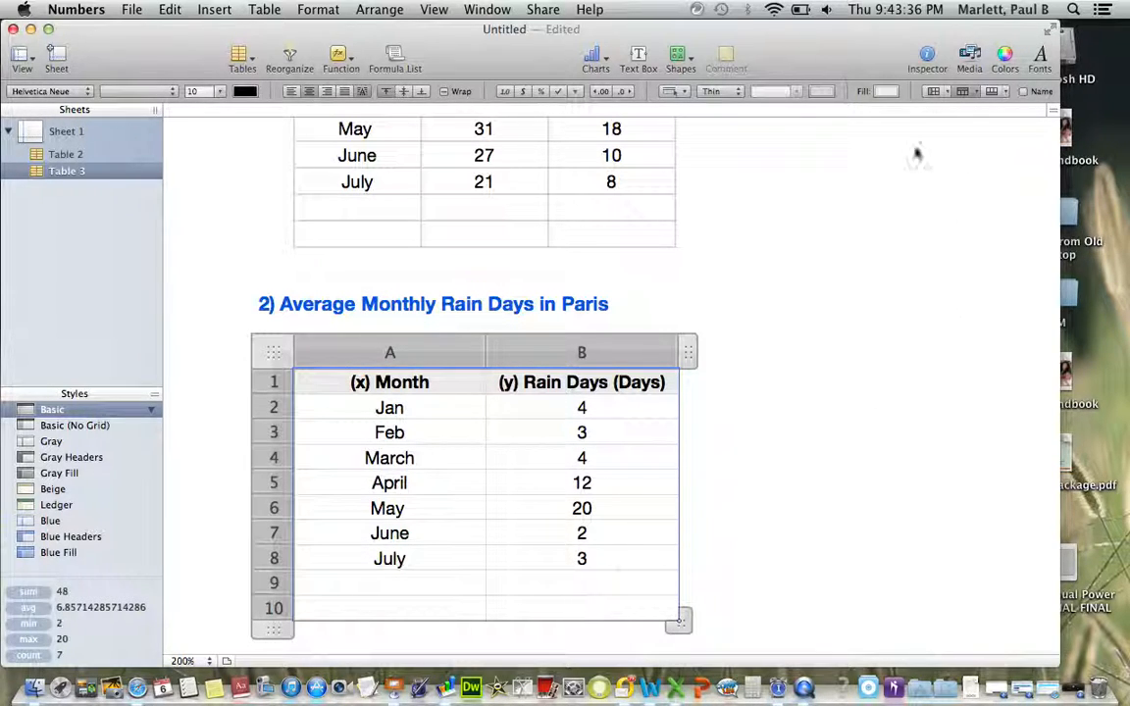
pyautogui.click(684, 90)
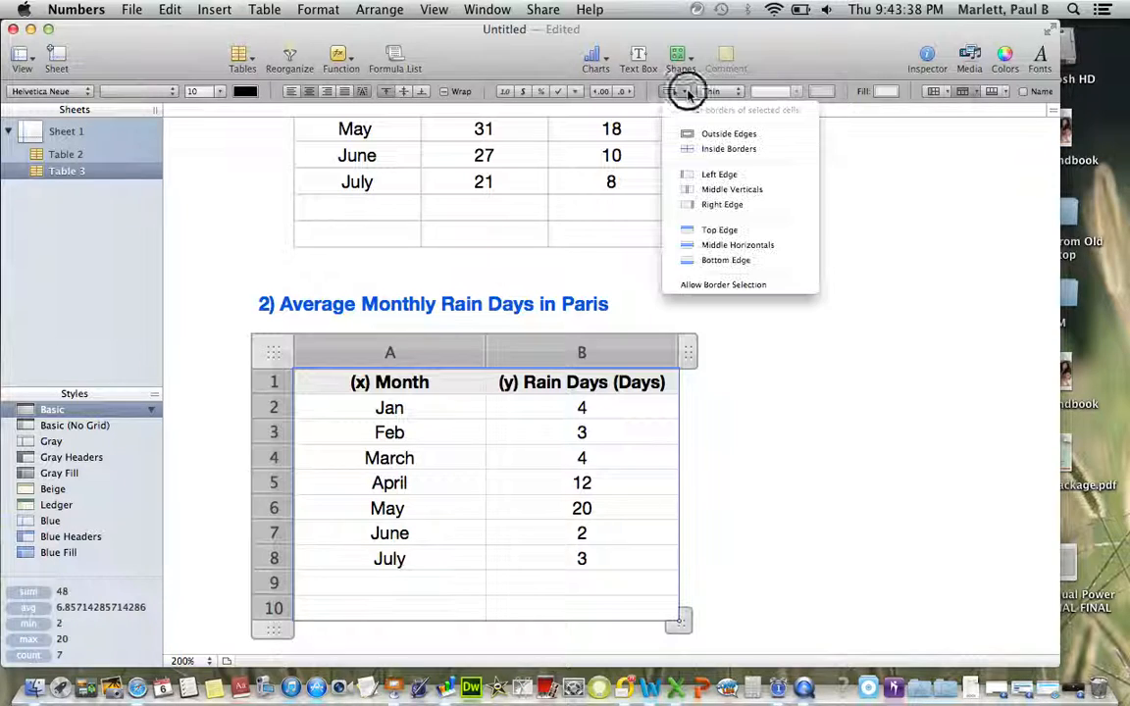
pyautogui.click(728, 149)
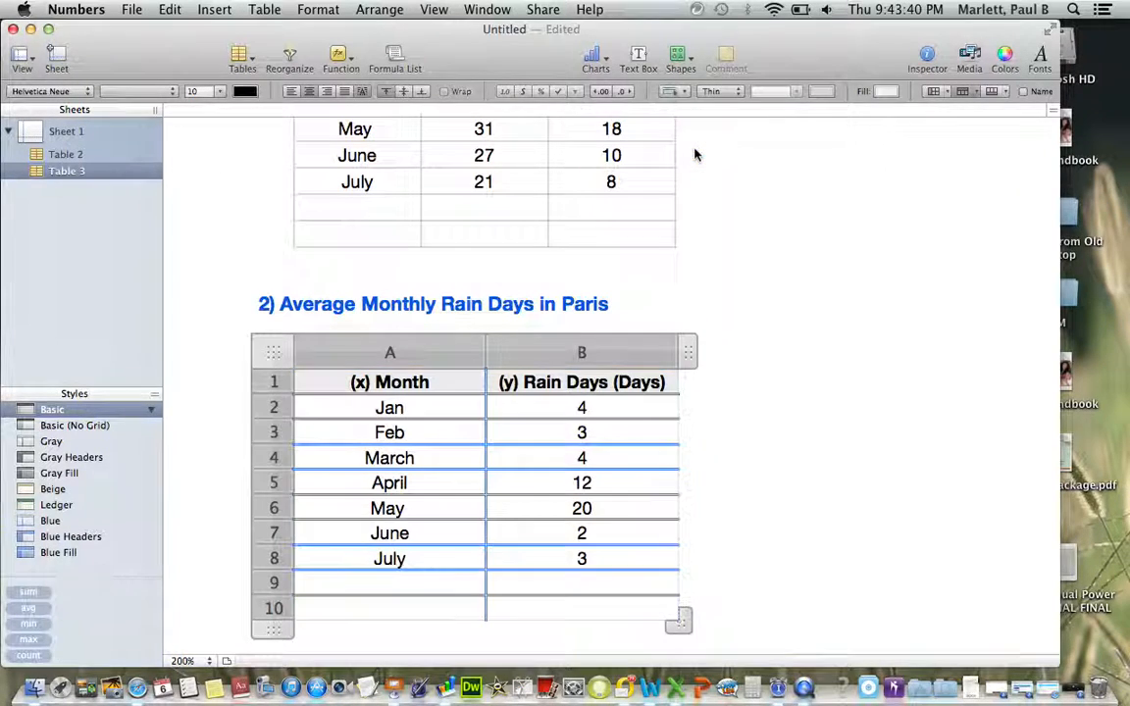
pyautogui.click(686, 91)
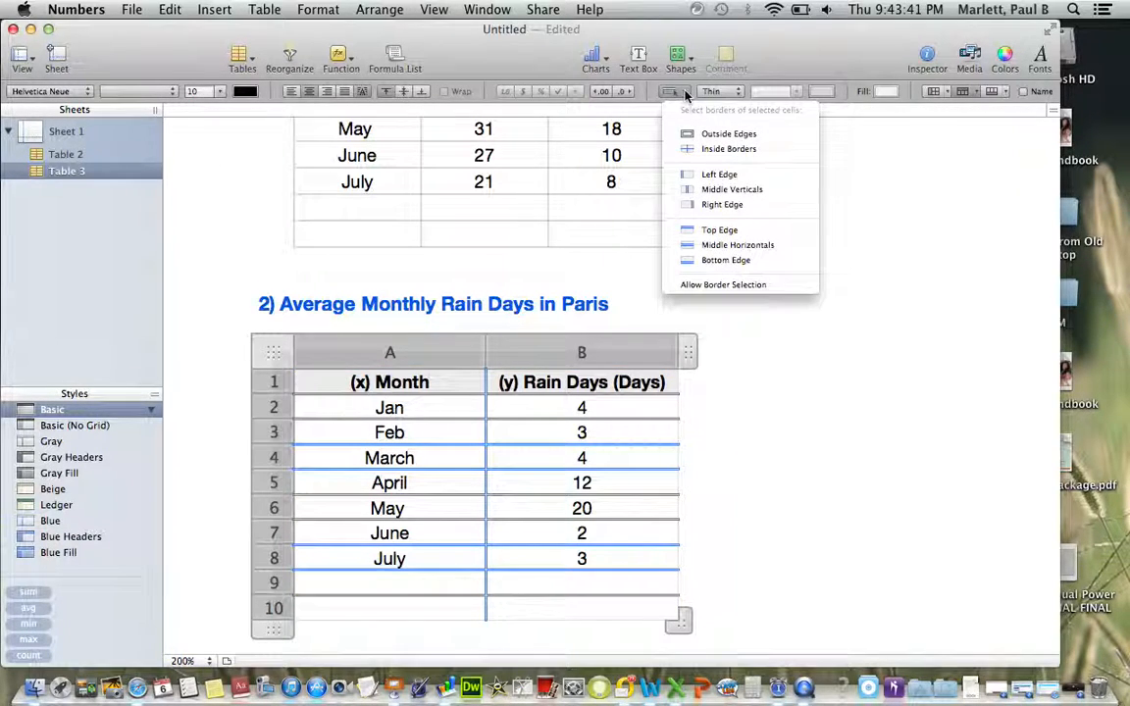
pyautogui.click(705, 137)
pyautogui.click(525, 434)
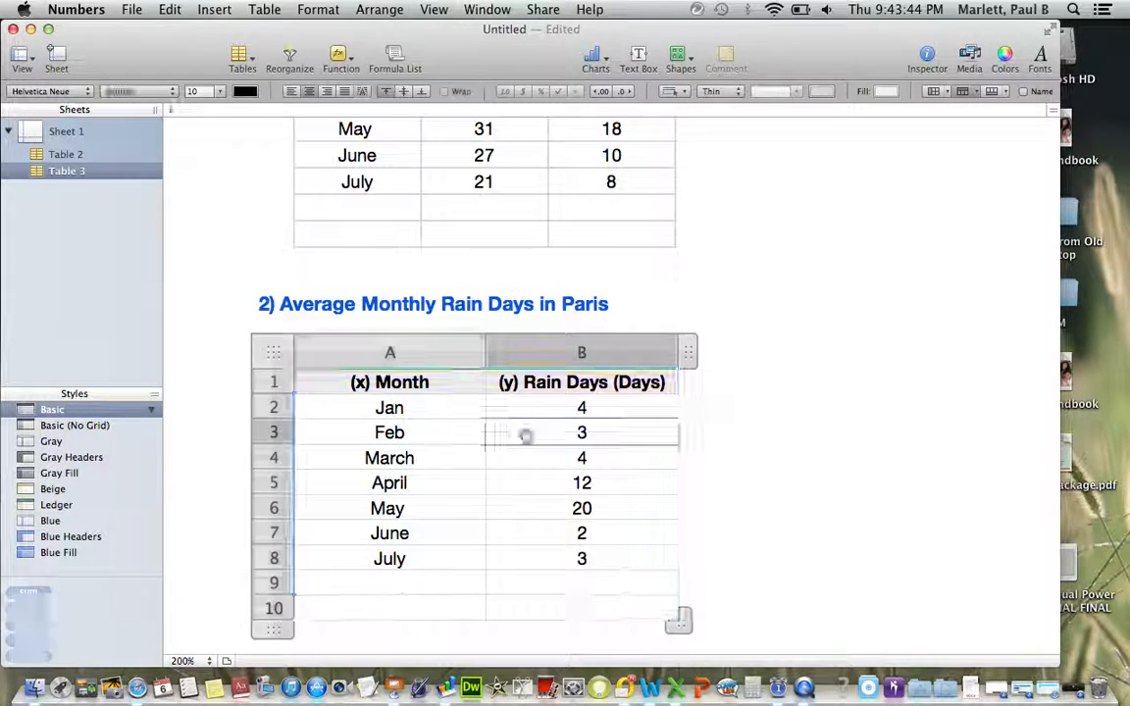
pyautogui.click(785, 462)
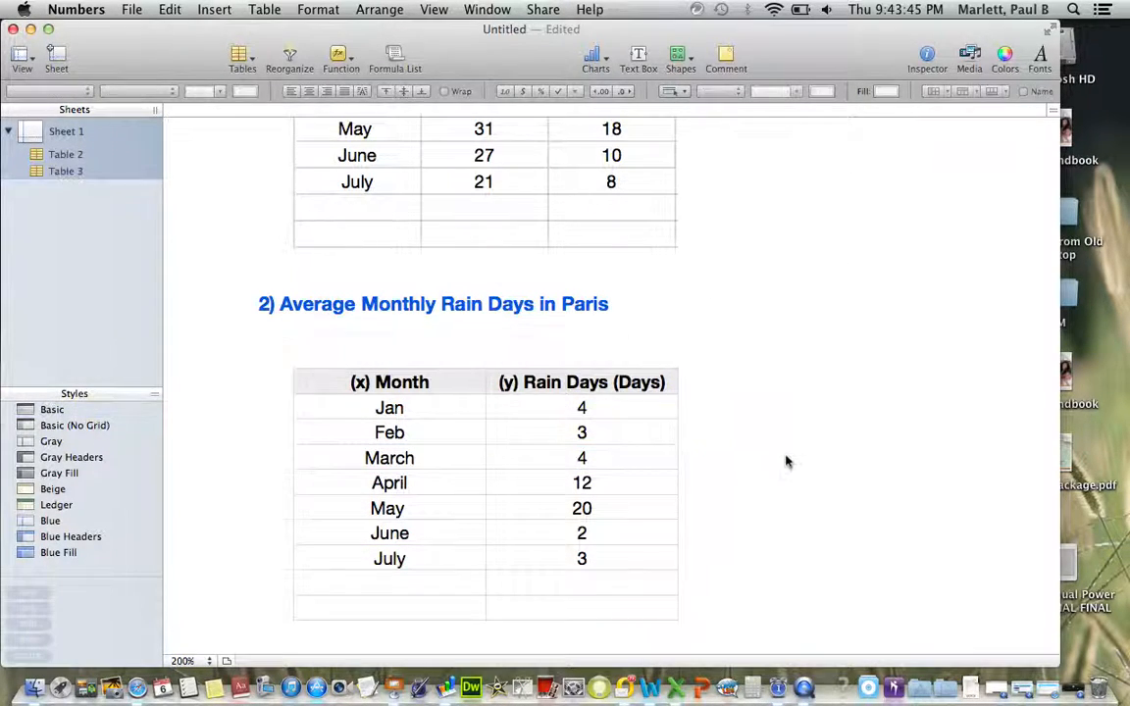
# Step: Check the print preview of the data collection sheet and close it without printing
pyautogui.click(126, 10)
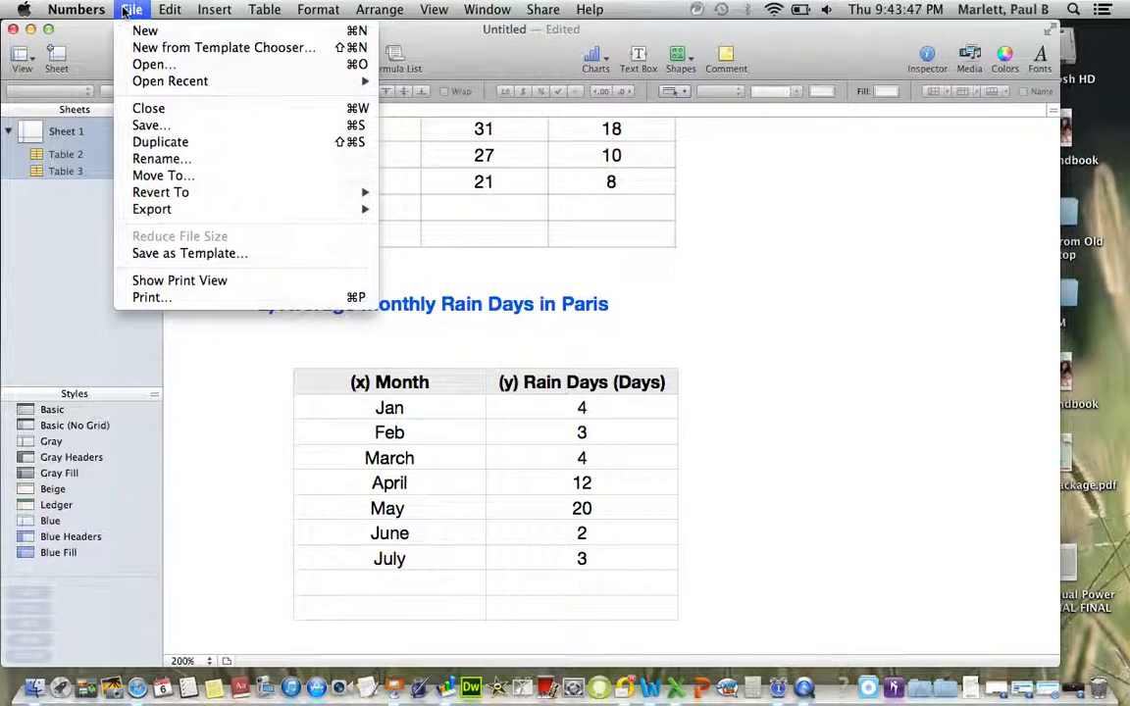
pyautogui.click(152, 299)
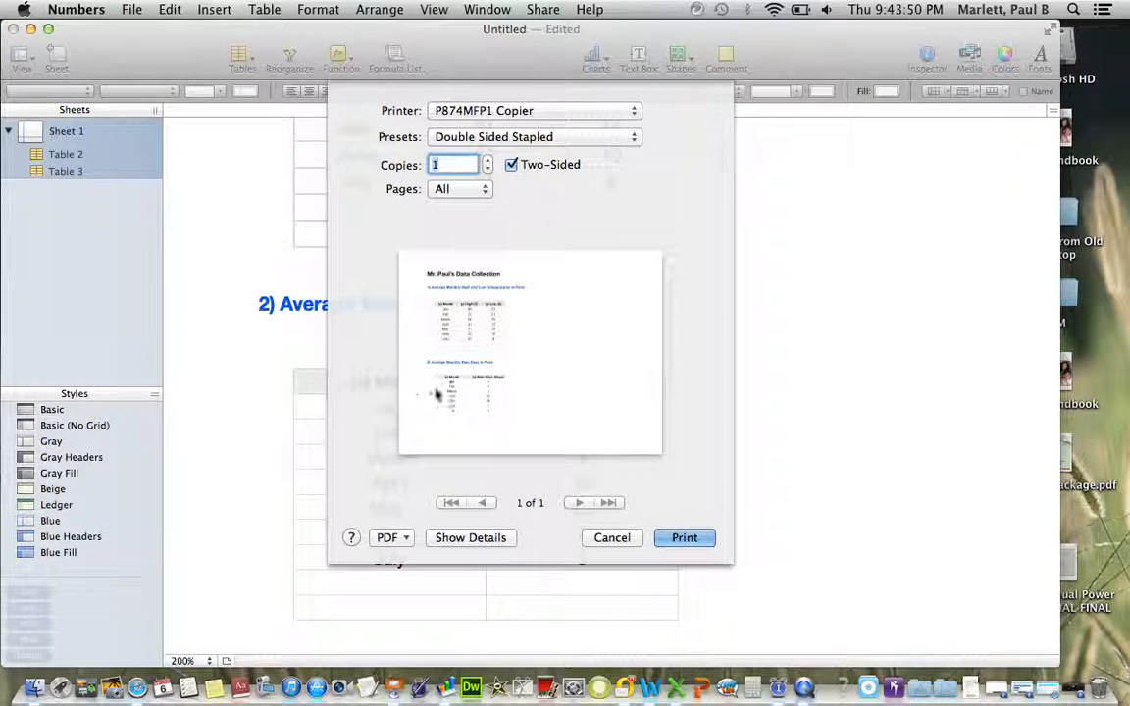
pyautogui.click(612, 538)
# Step: Apply a solid 1 pt line to the outside edges and inside borders of all rain days table cells
pyautogui.moveTo(321, 382); pyautogui.dragTo(605, 606)
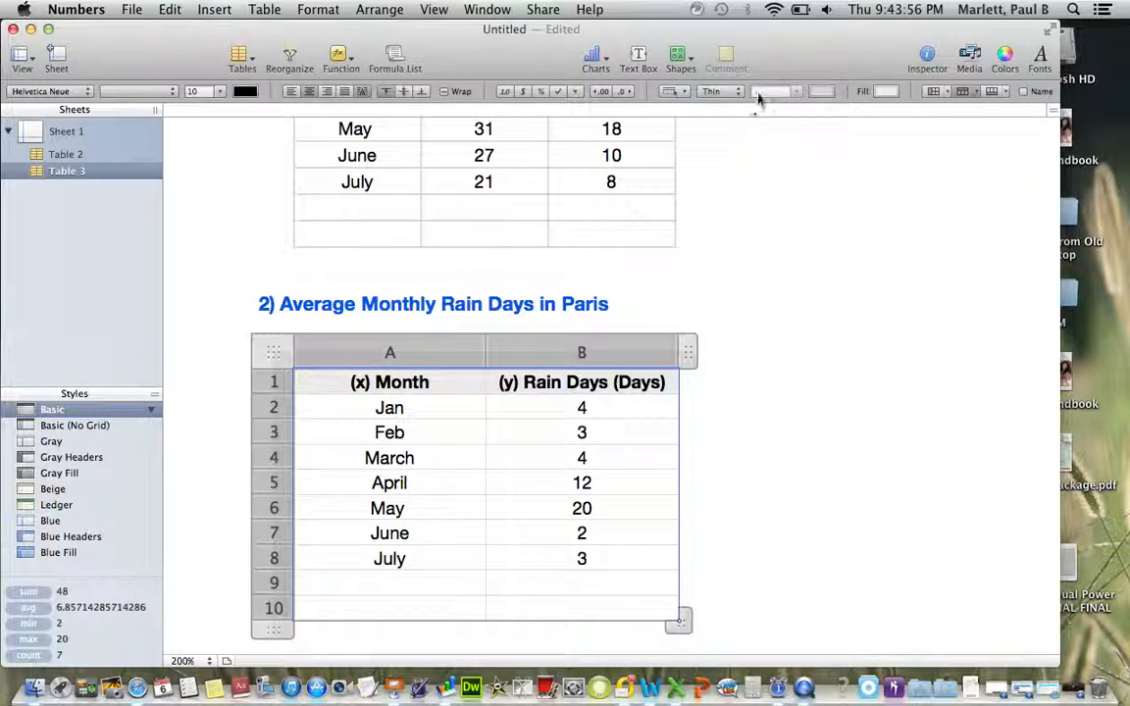
pyautogui.click(713, 94)
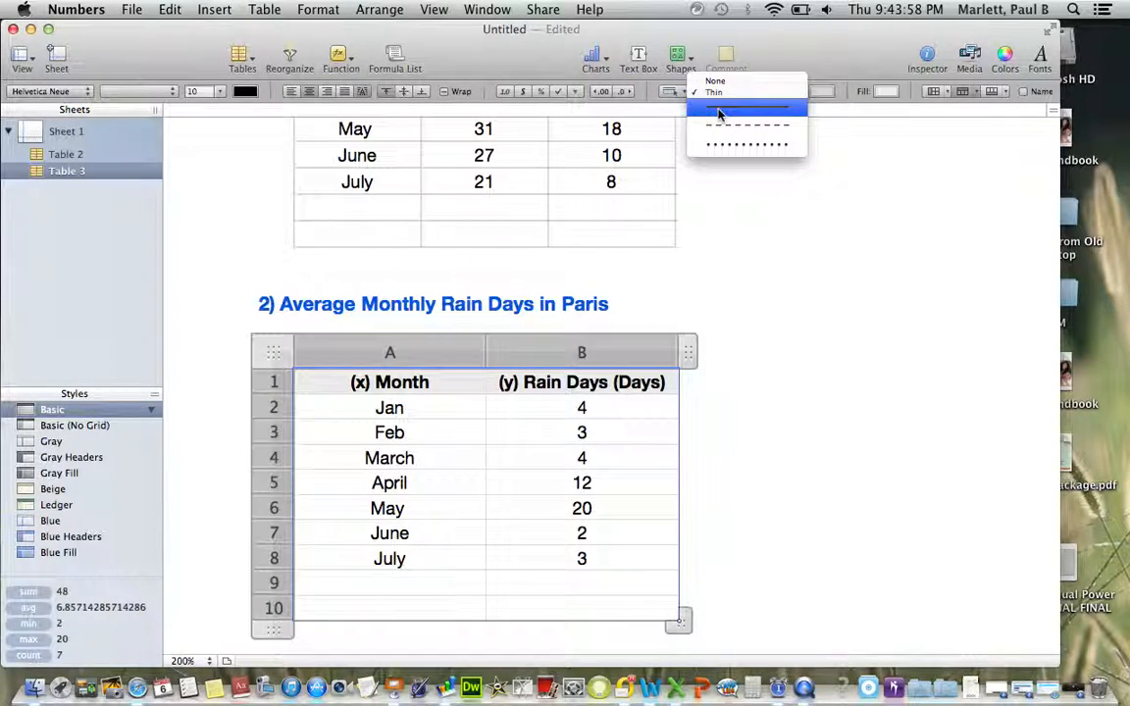
pyautogui.click(719, 114)
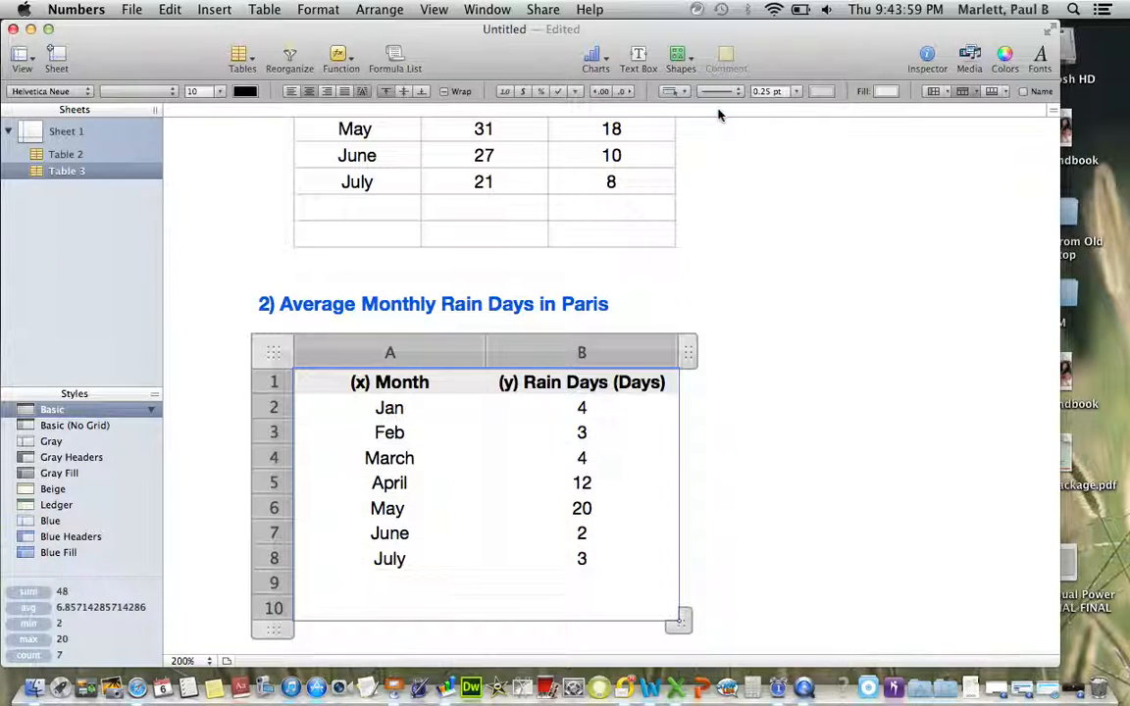
pyautogui.click(797, 91)
pyautogui.click(788, 132)
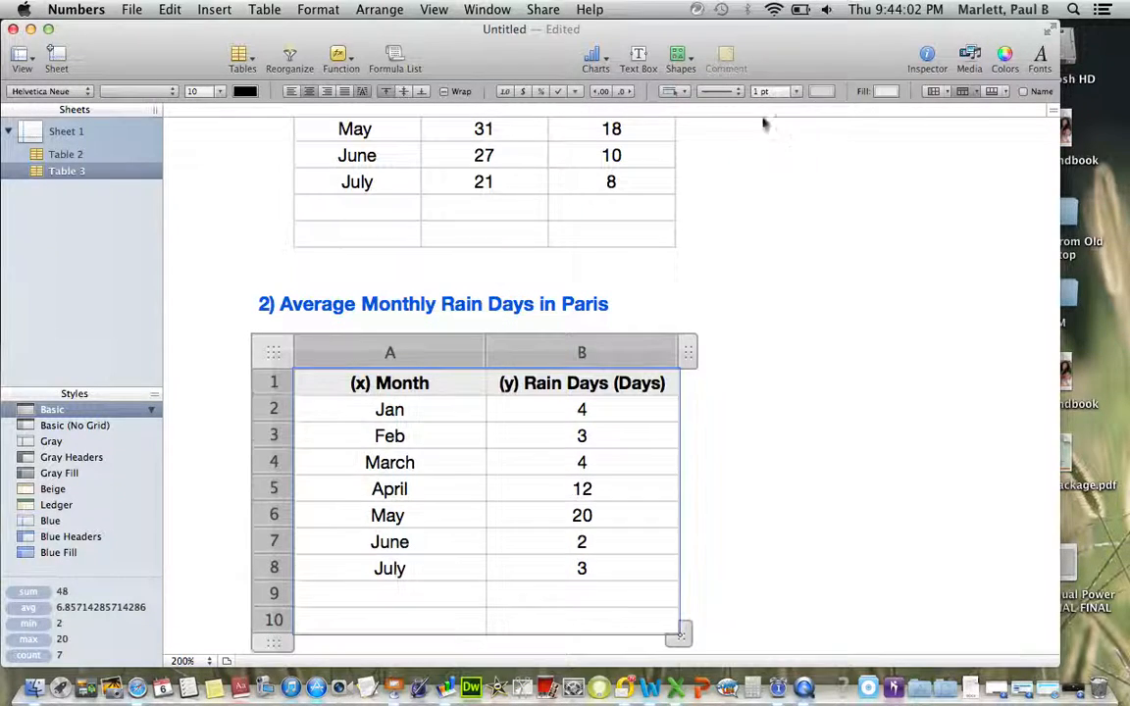
pyautogui.click(674, 91)
pyautogui.click(695, 136)
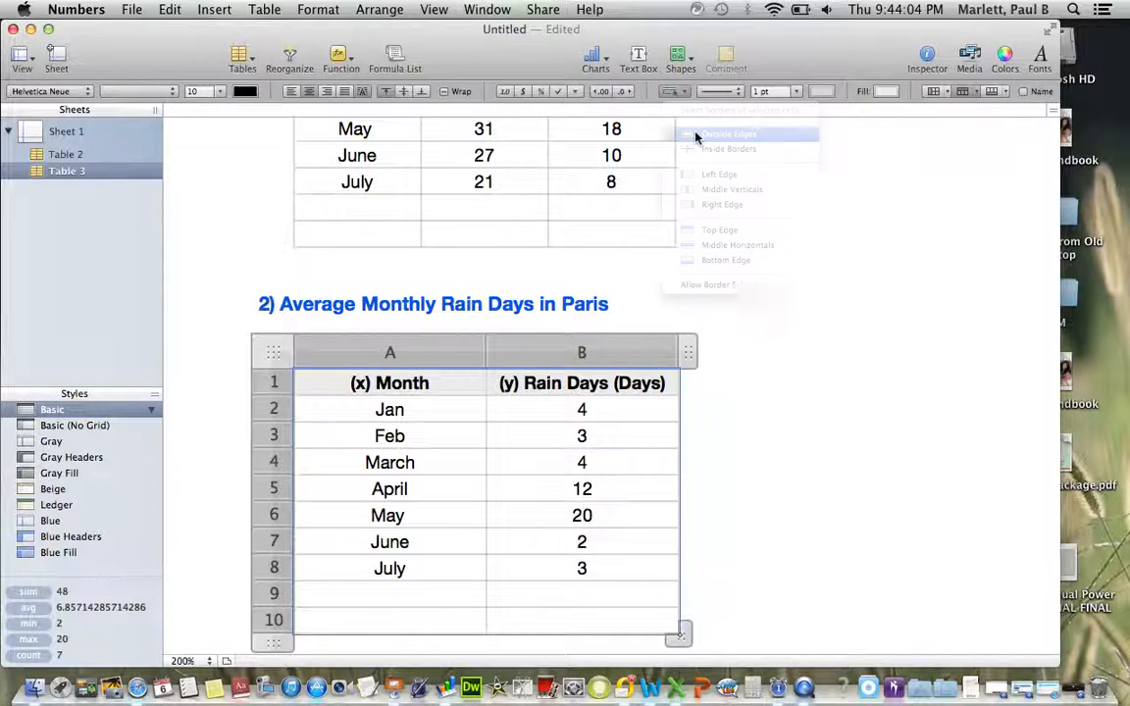
pyautogui.click(675, 91)
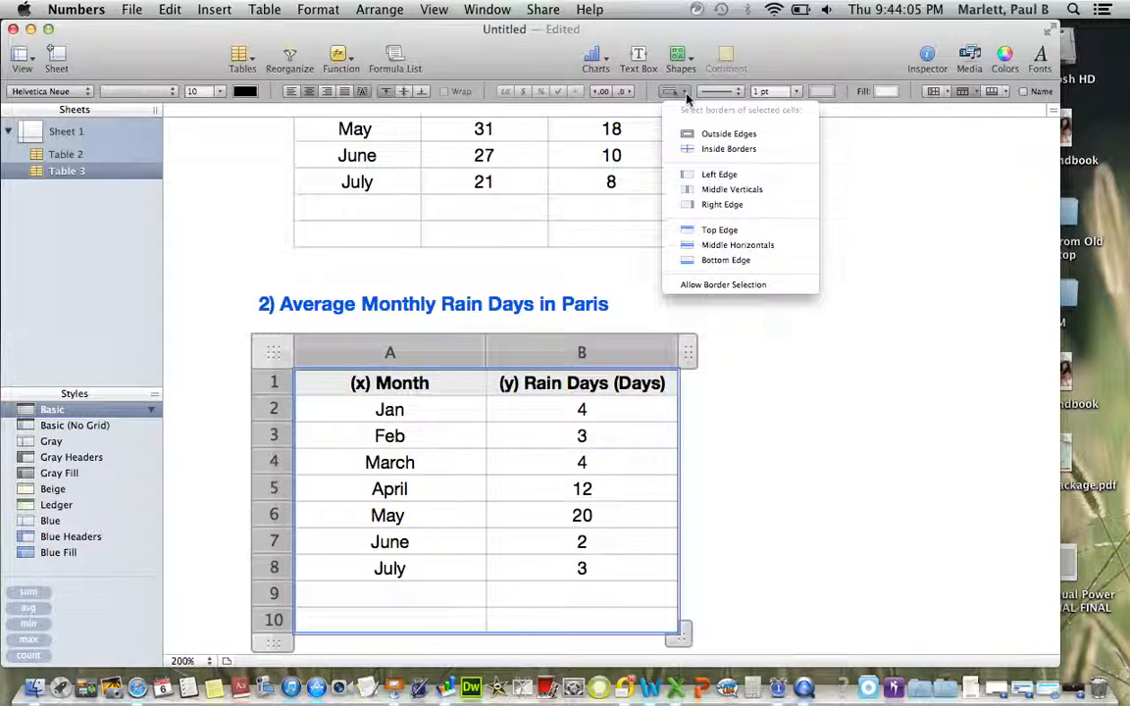
pyautogui.click(712, 150)
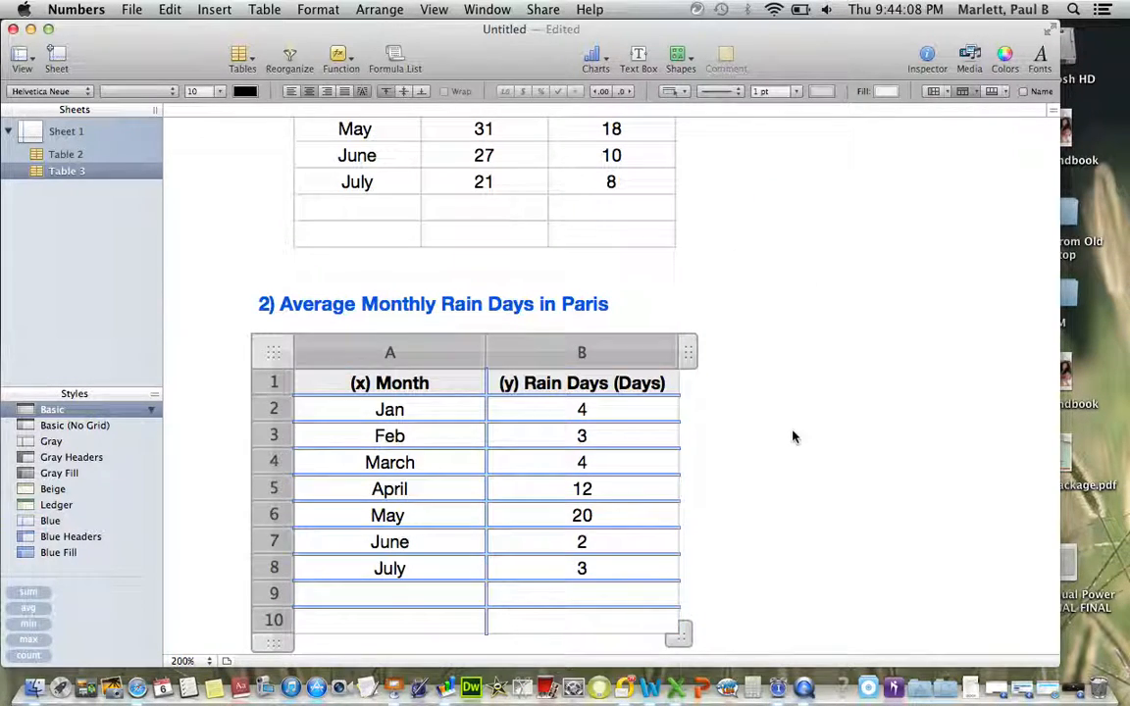
pyautogui.click(711, 484)
pyautogui.scroll(-1, 791, 420)
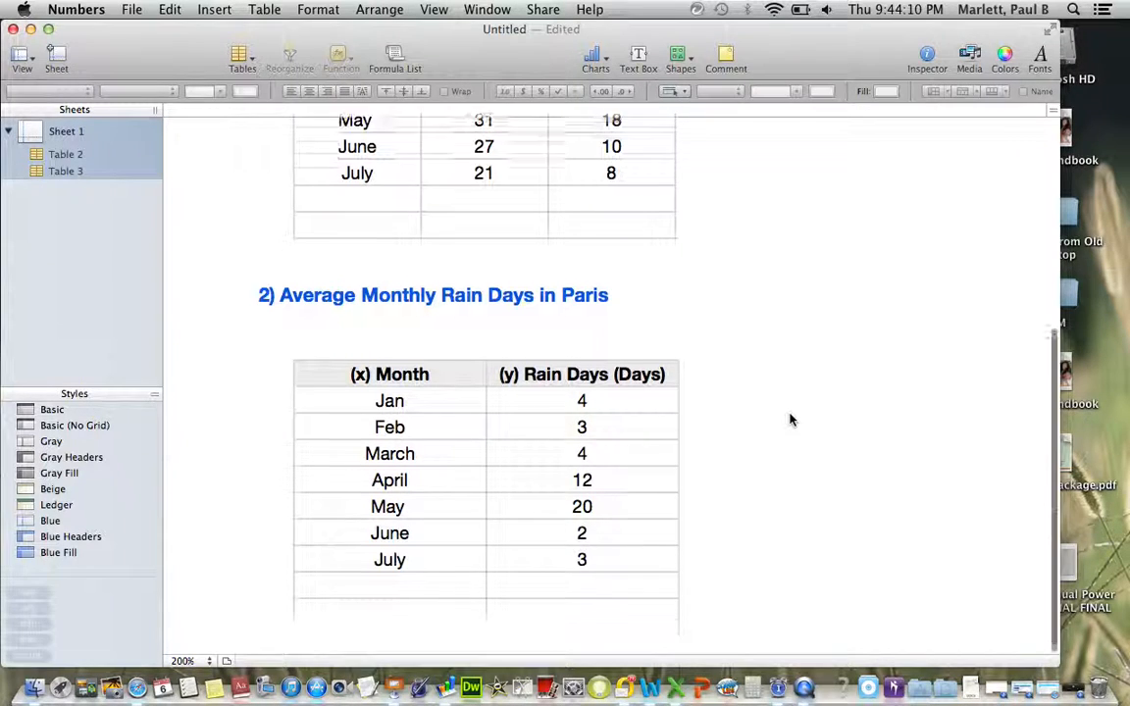
pyautogui.scroll(10, 791, 420)
pyautogui.scroll(-5, 791, 420)
pyautogui.scroll(-1, 790, 420)
pyautogui.scroll(-5, 790, 420)
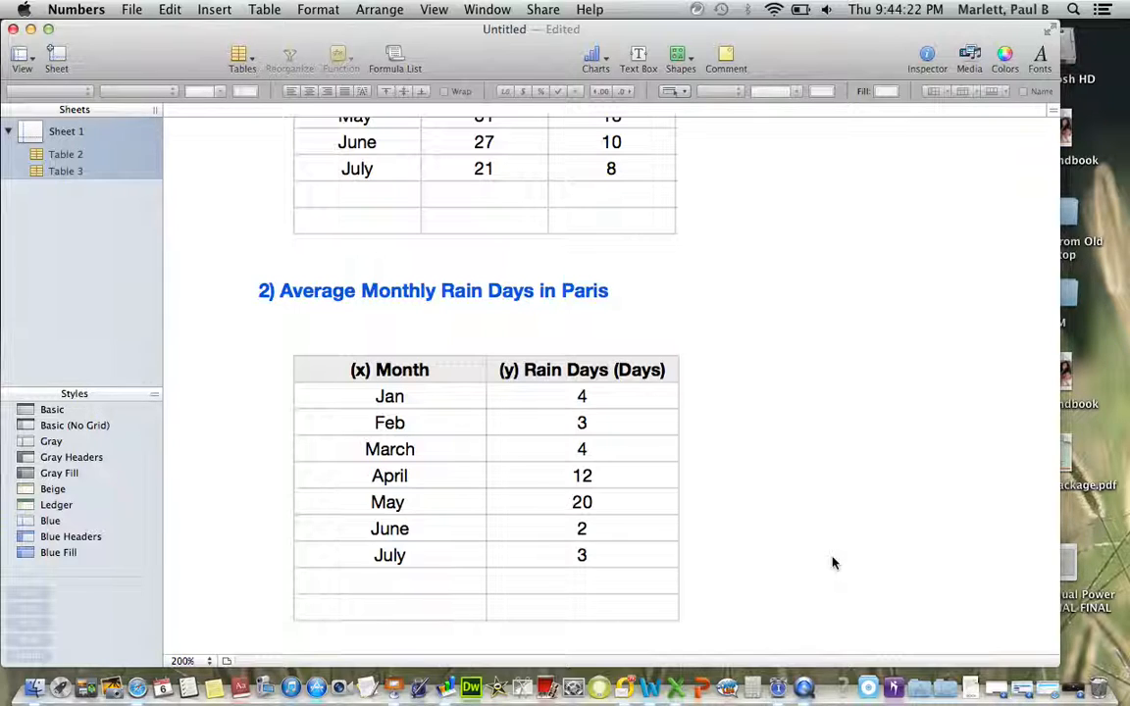
pyautogui.click(133, 10)
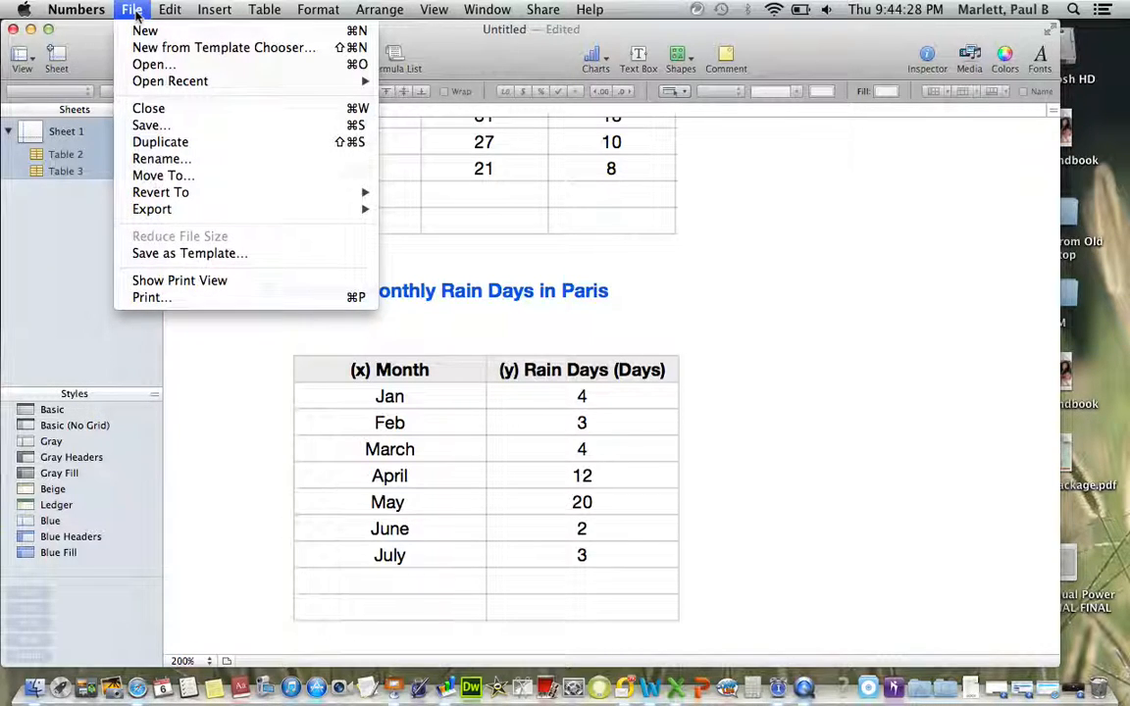
pyautogui.click(802, 324)
pyautogui.click(1077, 693)
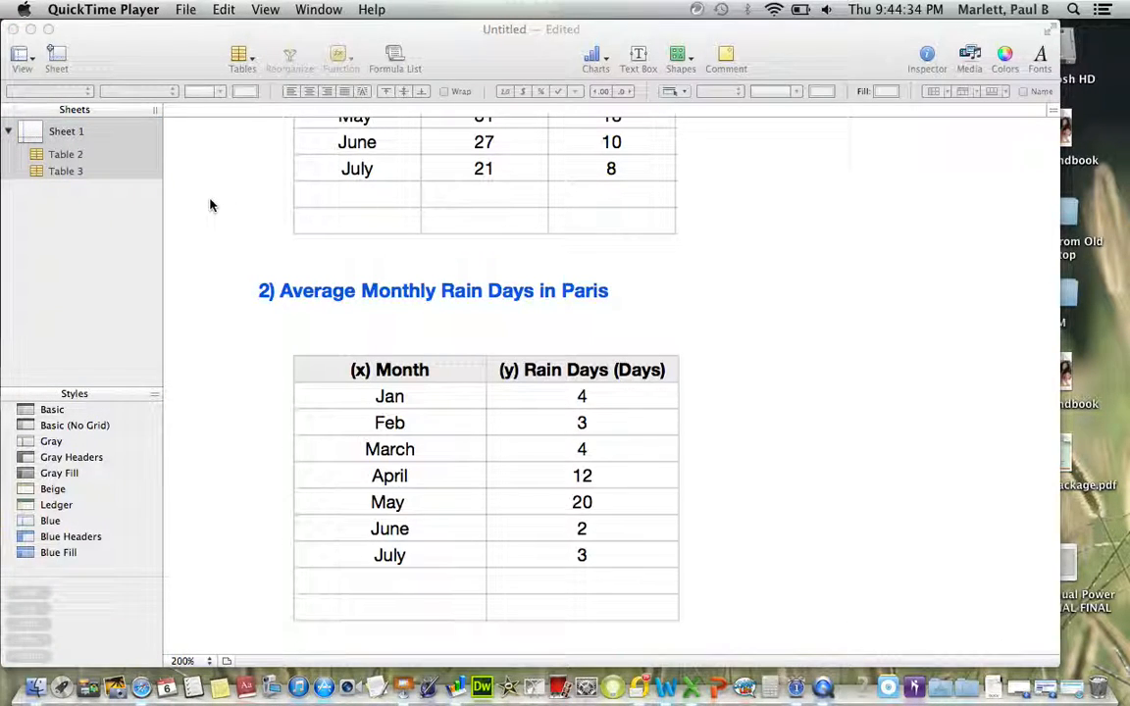